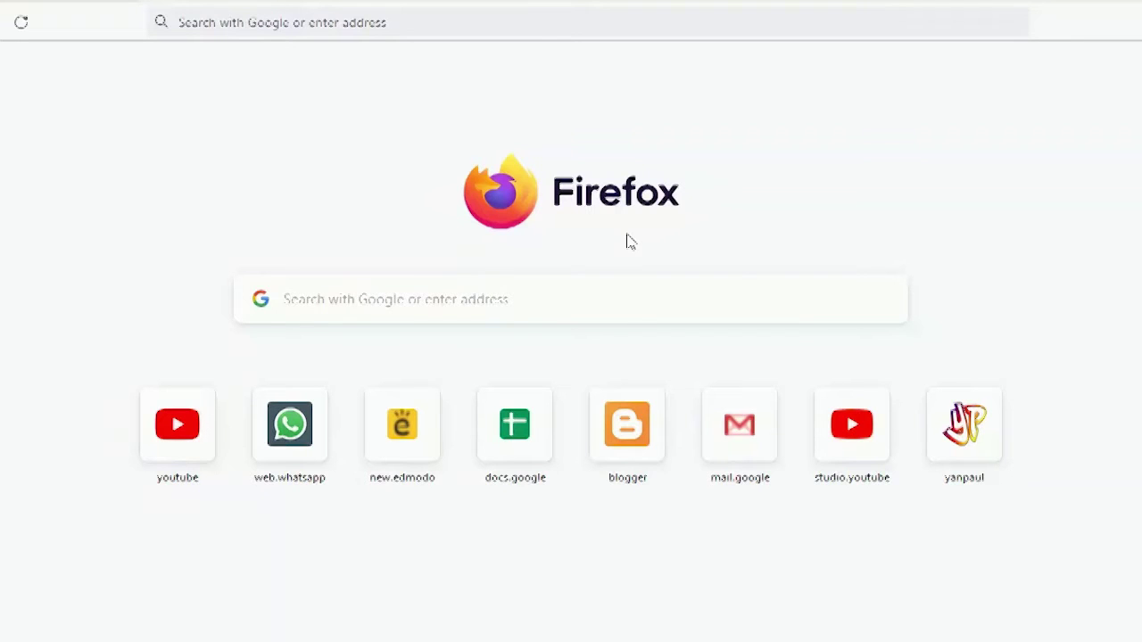
click(517, 640)
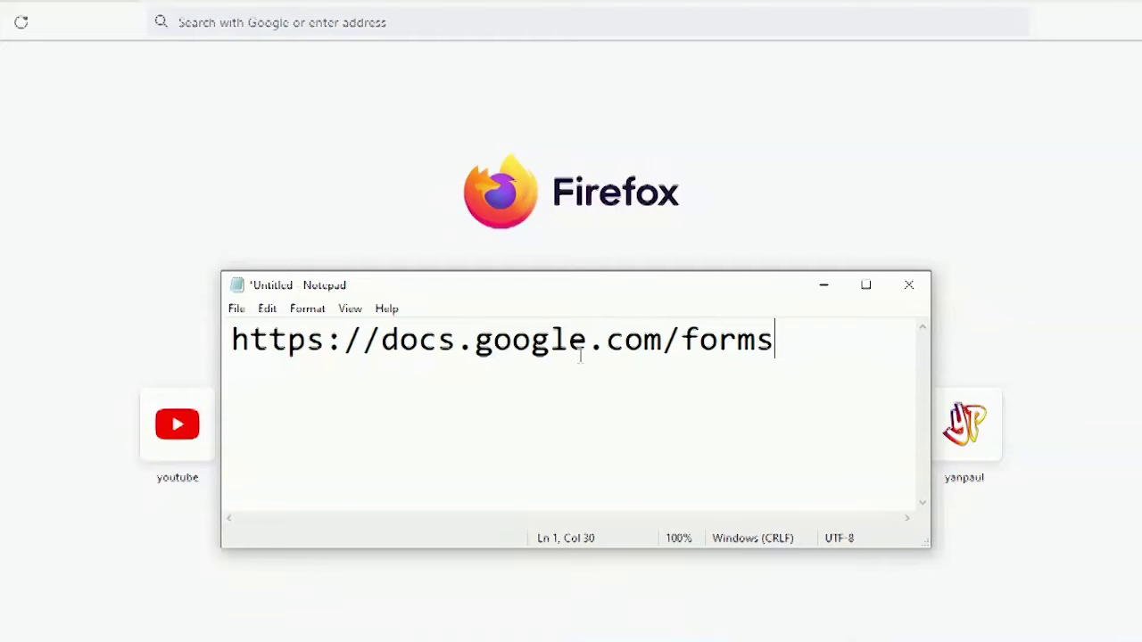
key(shift+Left)
key(shift+Left)
key(shift+Left)
key(shift+Left)
key(shift+Left)
key(shift+Left)
key(shift+Left)
key(shift+Left)
key(shift+Left)
key(shift+Left)
key(shift+Left)
key(shift+Left)
key(shift+Left)
key(shift+Left)
key(shift+Left)
key(shift+Left)
key(shift+Left)
key(shift+Left)
key(shift+Left)
key(shift+Left)
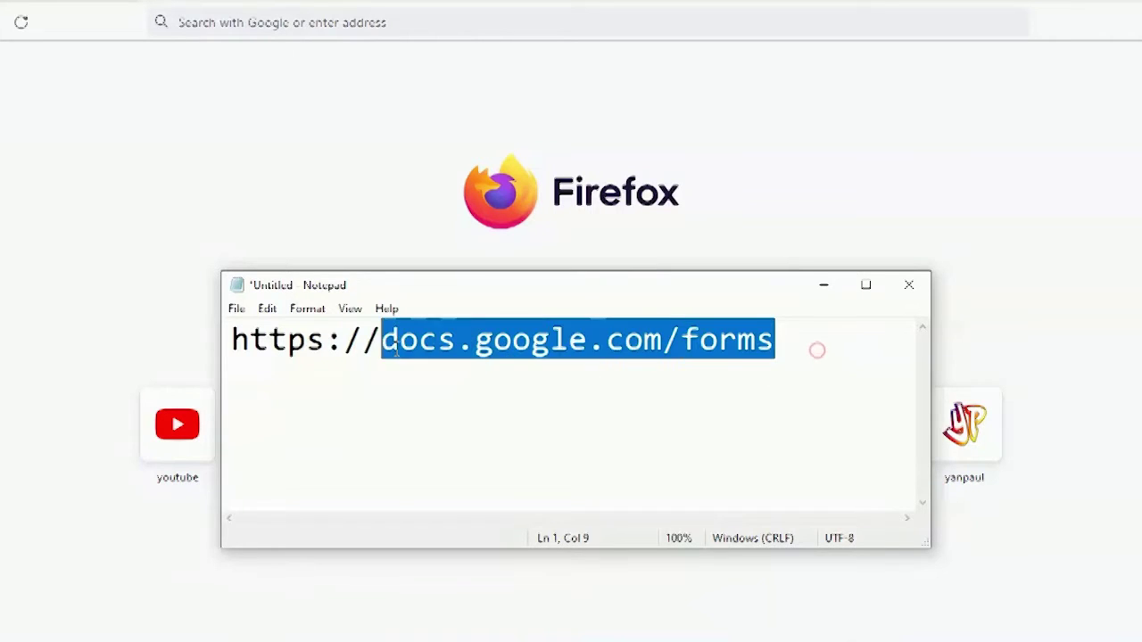
right_click(292, 332)
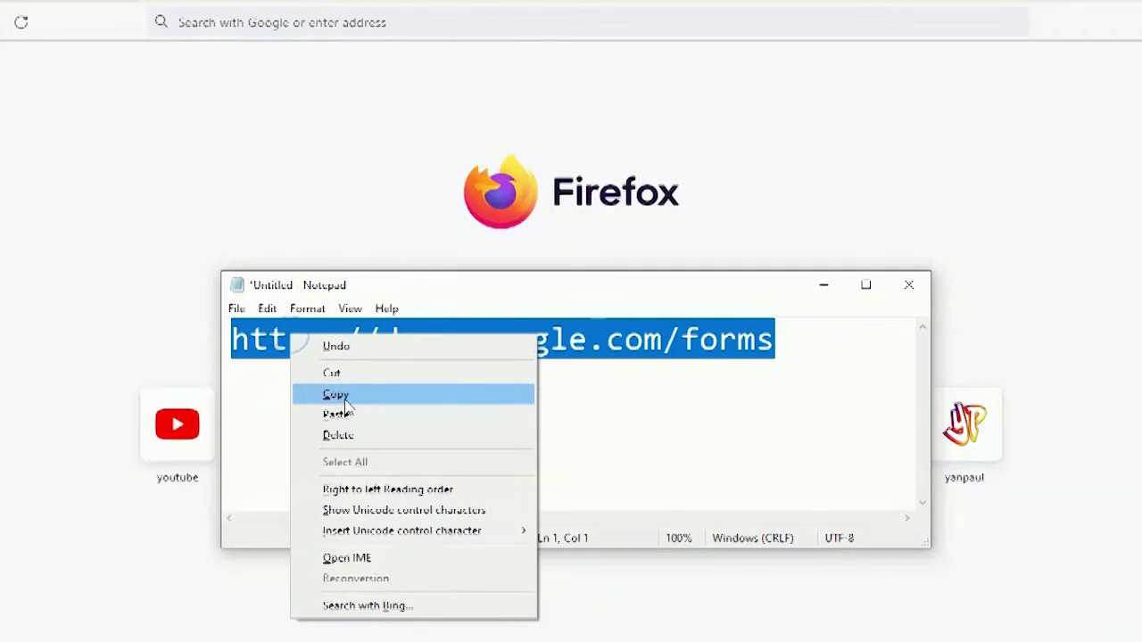
click(344, 394)
click(503, 392)
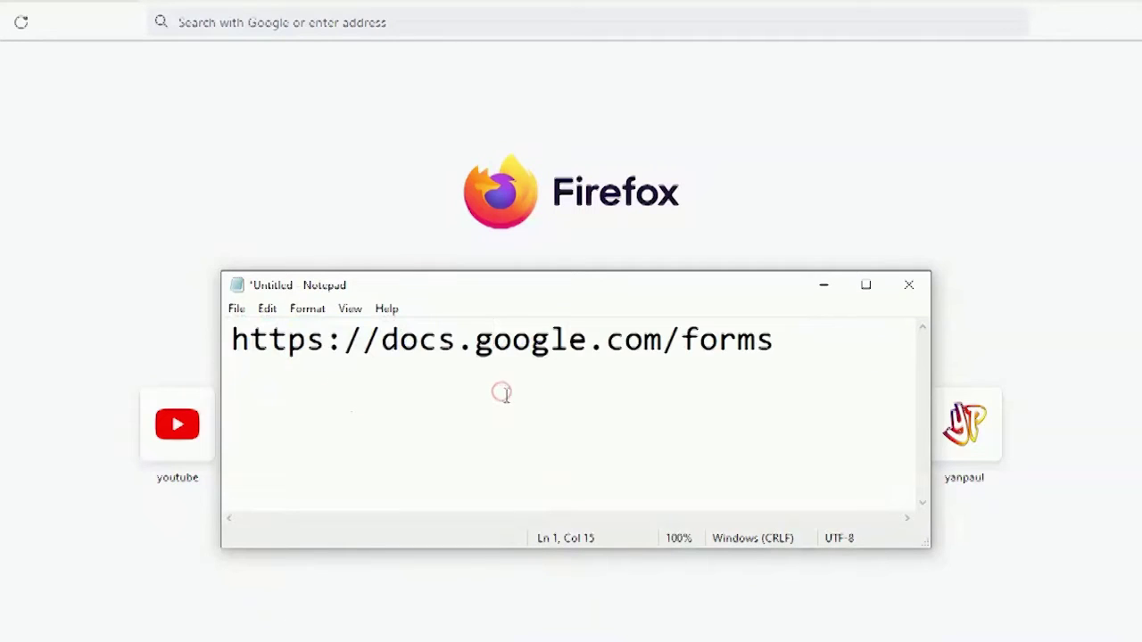
click(295, 23)
right_click(297, 25)
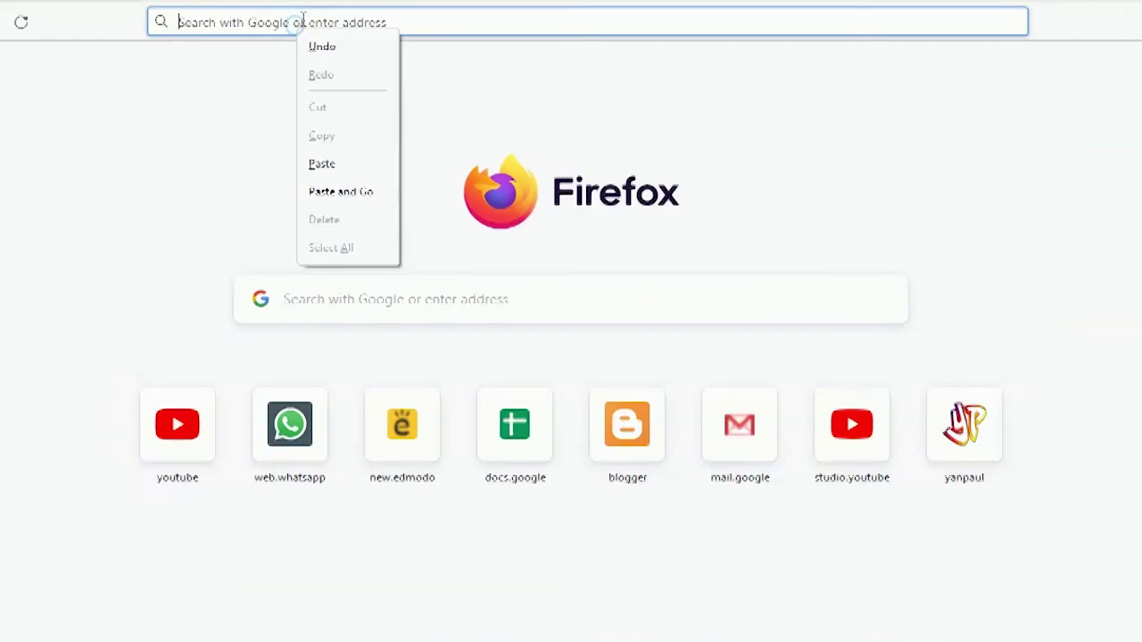
click(350, 192)
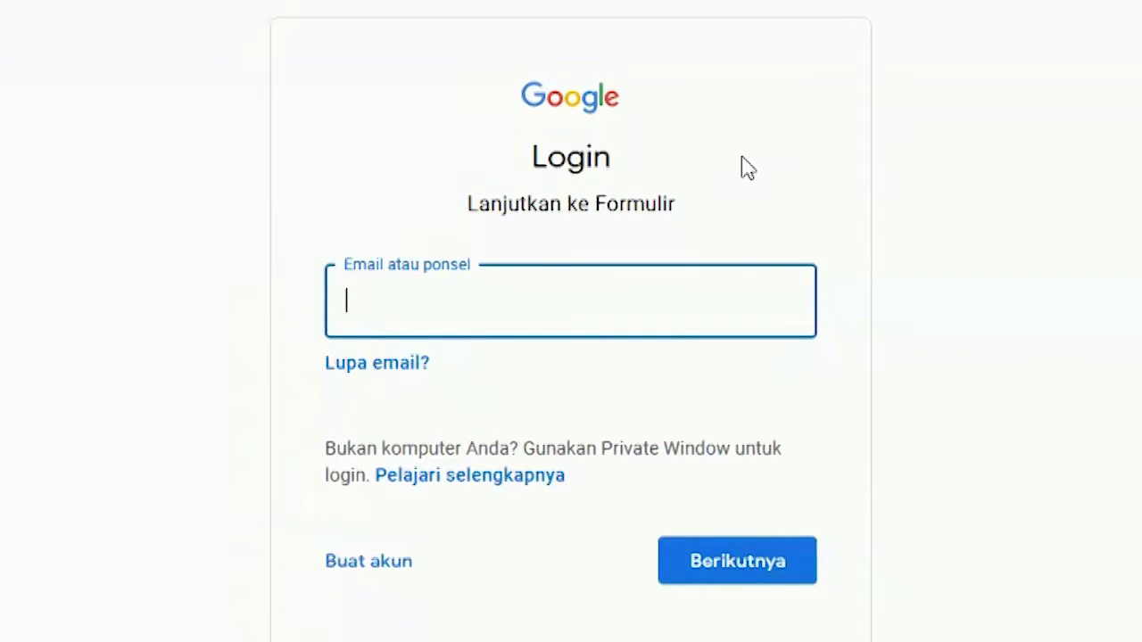
key(ctrl+v)
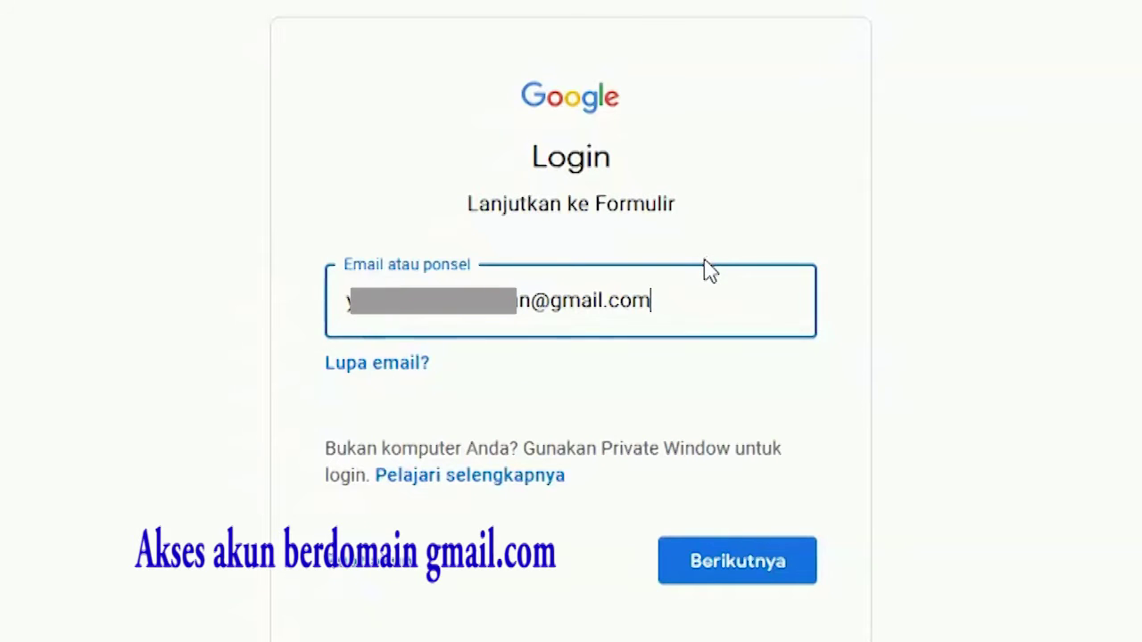
click(739, 559)
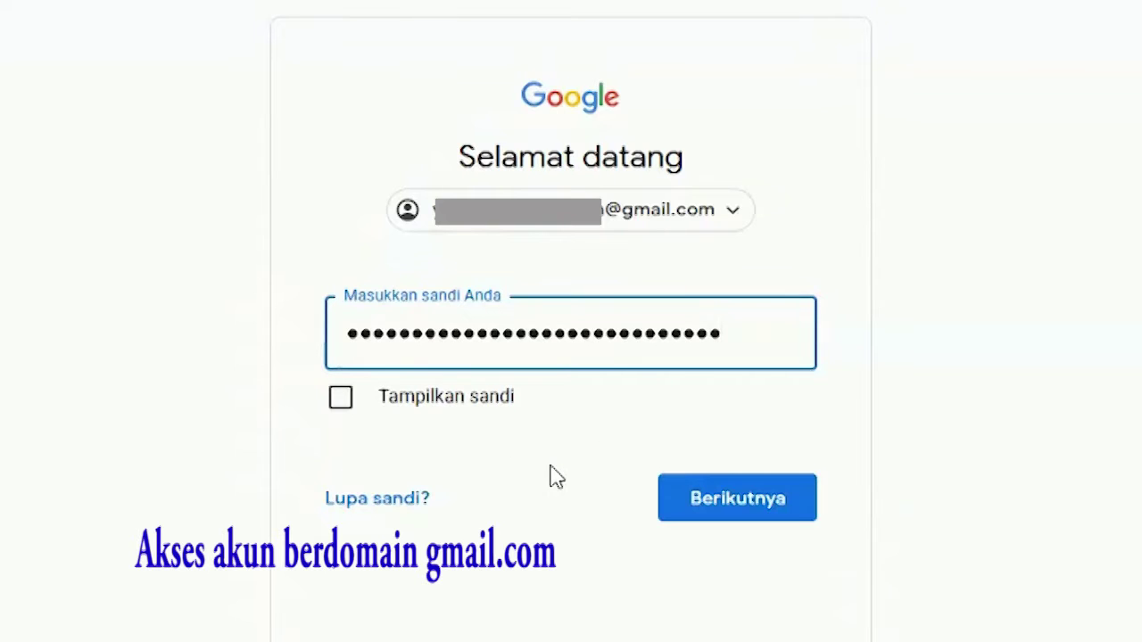
click(716, 526)
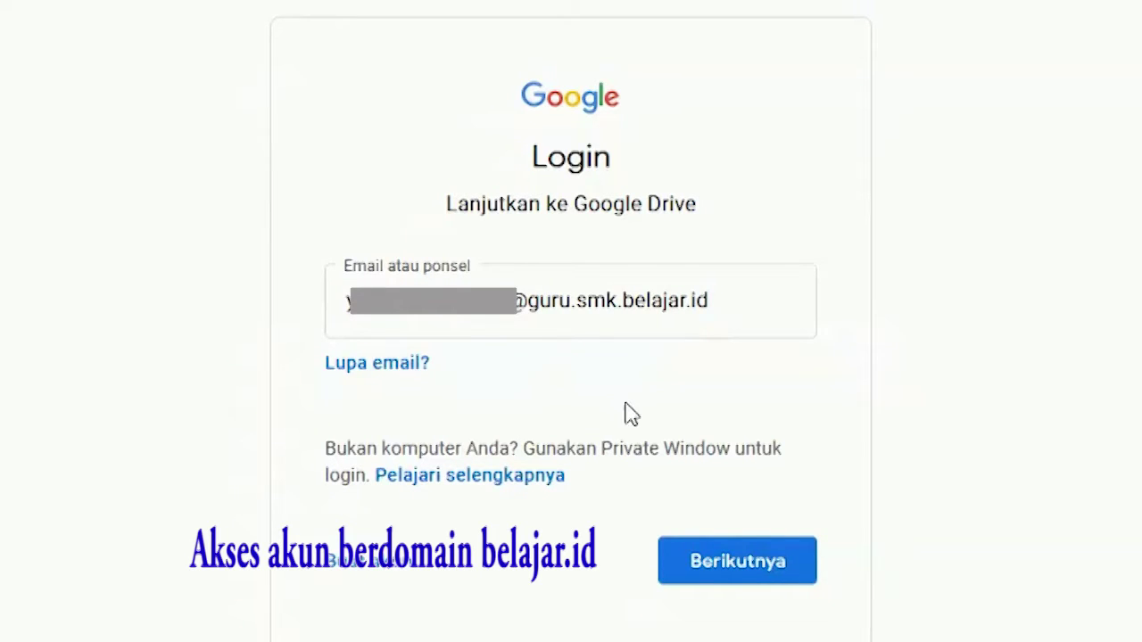
Step: Enter the belajar.id school account's password to reach the Google Forms home page
click(734, 560)
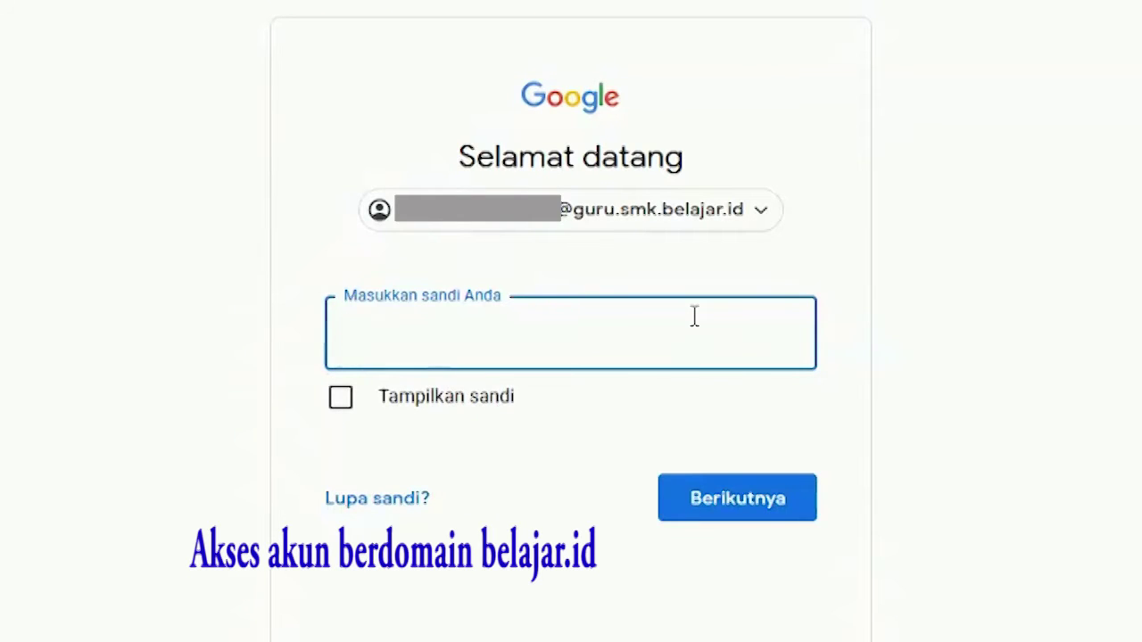
text(••••••••)
click(737, 501)
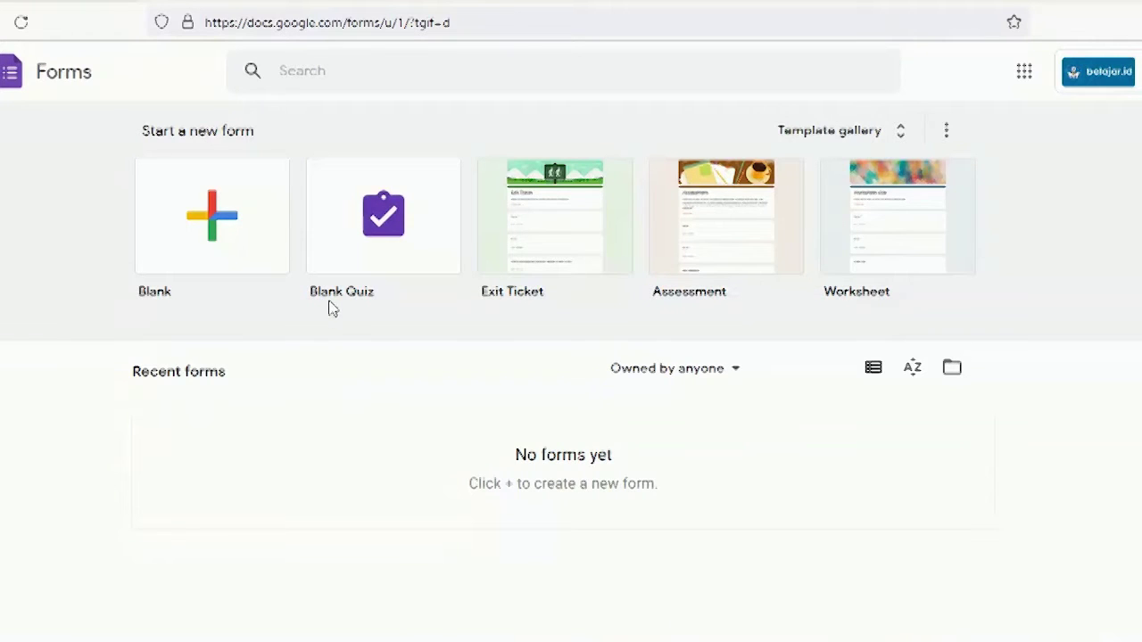
Step: Create a blank quiz and title it 'Soal Semester Ganjil', declining the tour offer
click(395, 252)
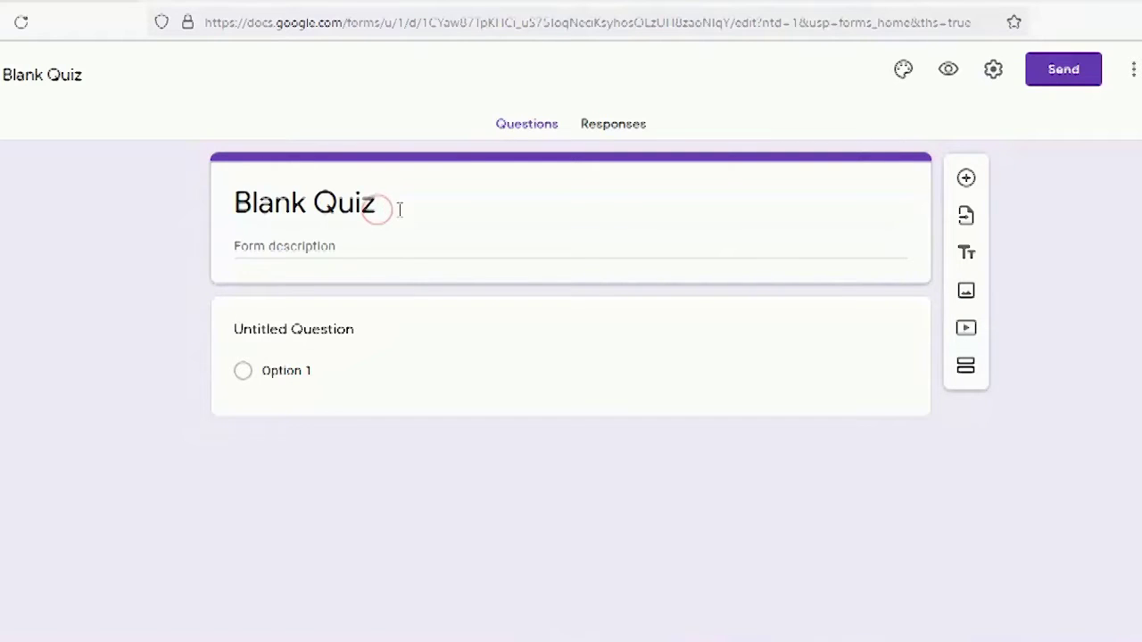
drag(379, 207, 182, 201)
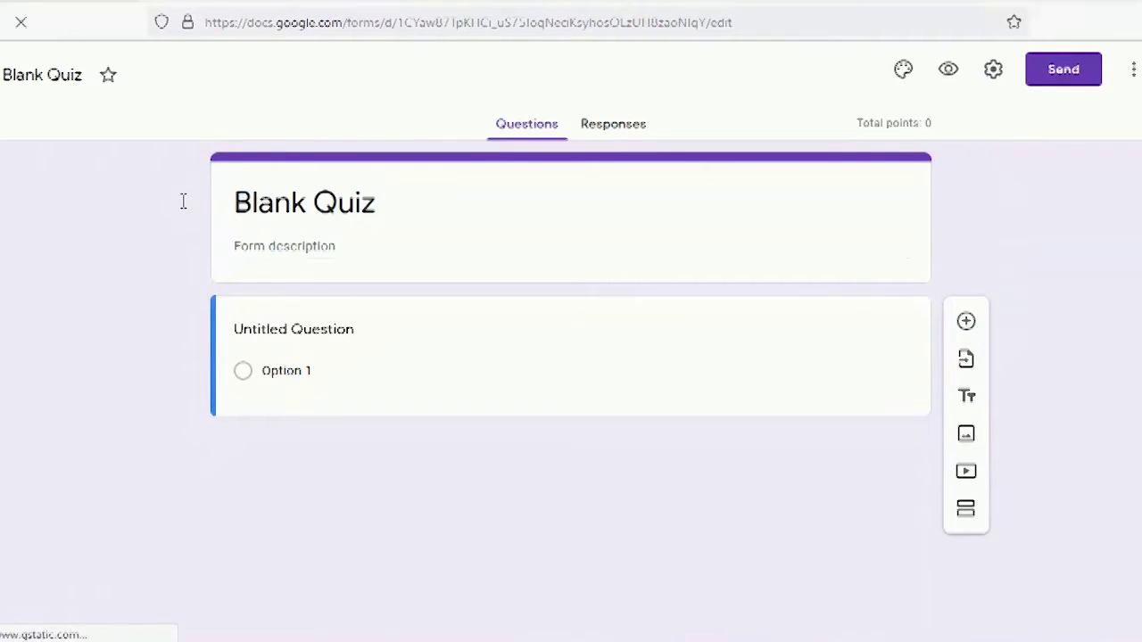
triple_click(338, 204)
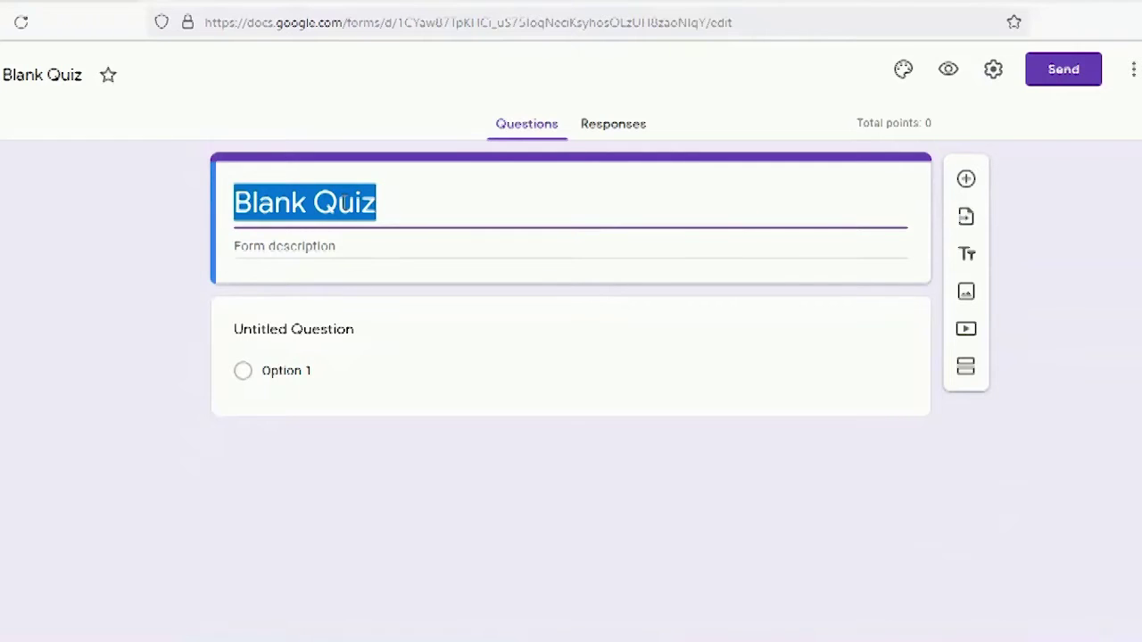
text(Soal)
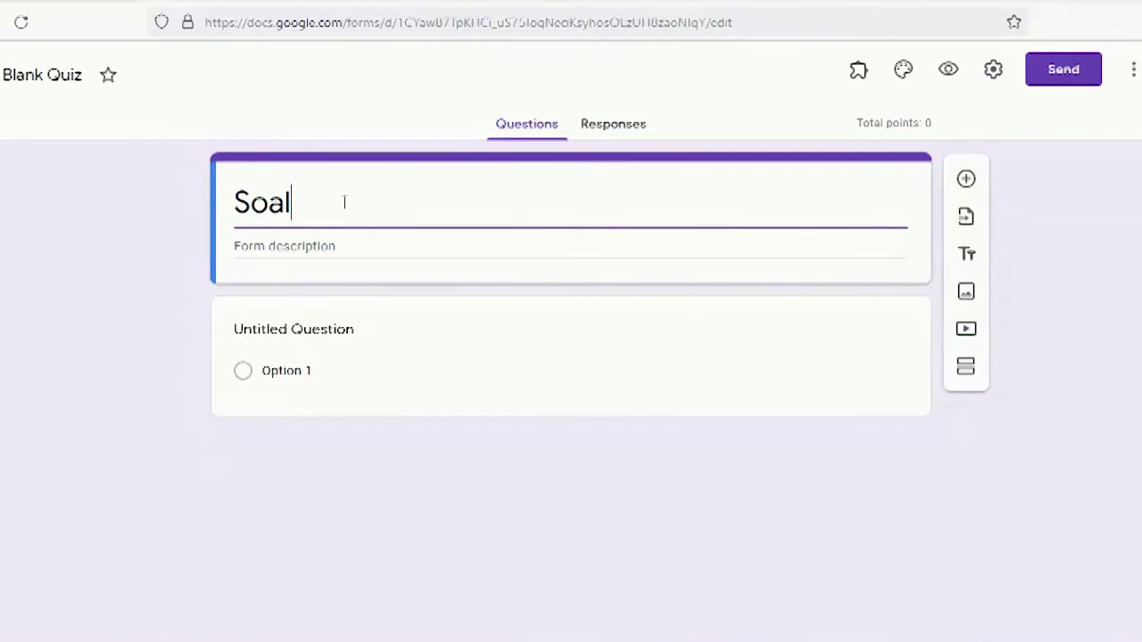
text( Sme)
key(BackSpace)
key(BackSpace)
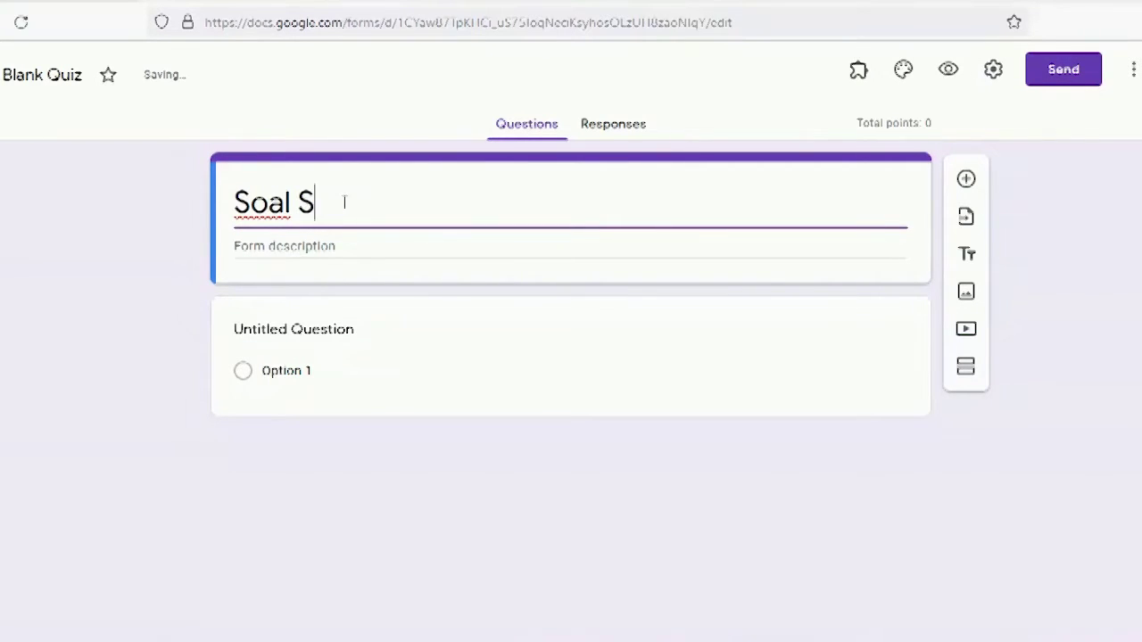
text(emester)
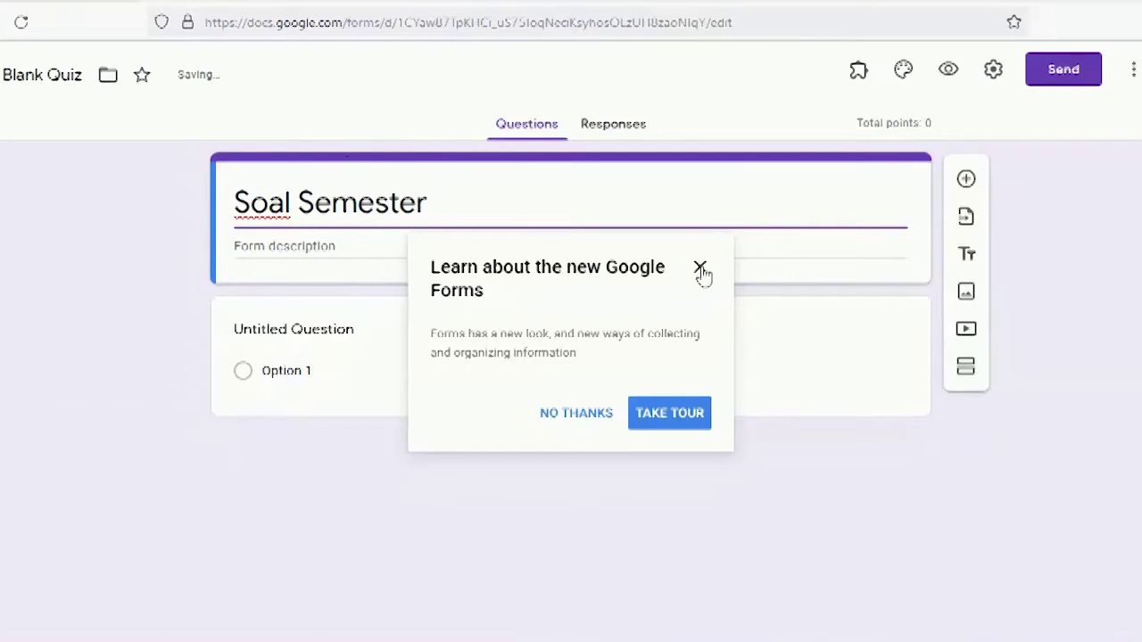
click(559, 415)
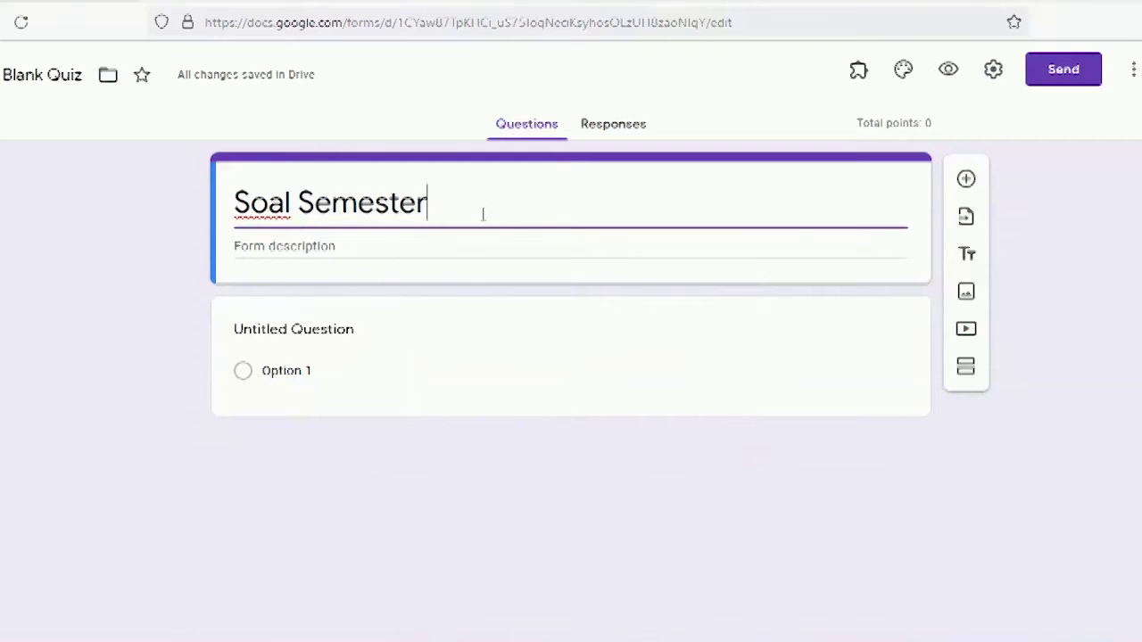
text(Ganjil)
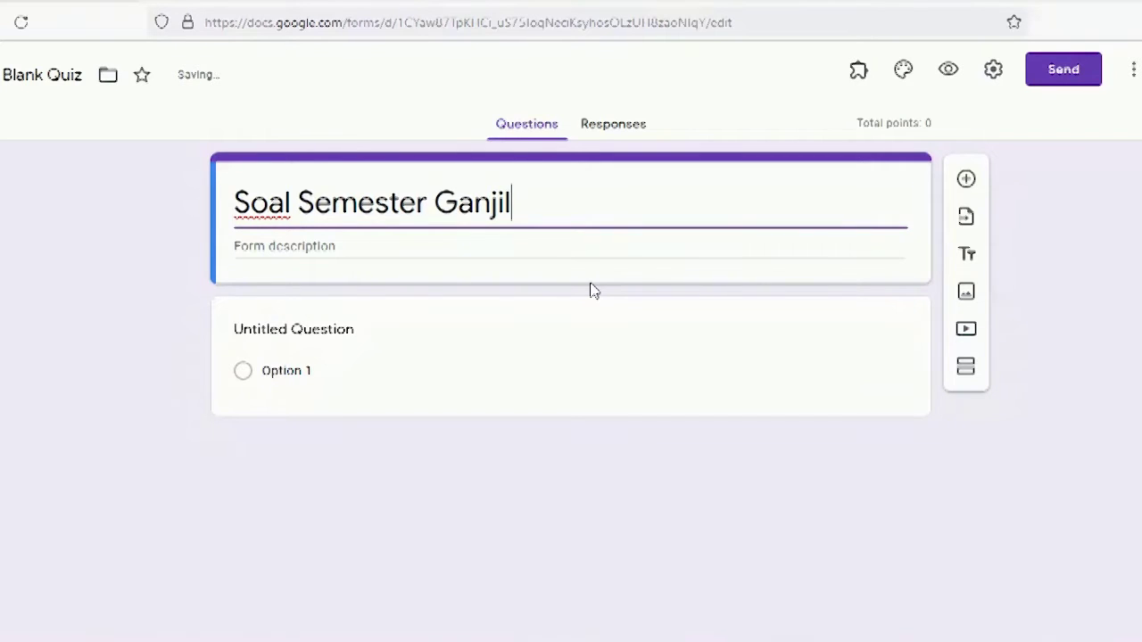
Step: Give the quiz the description 'Tahun Pelajaran 2021/2022'
click(486, 246)
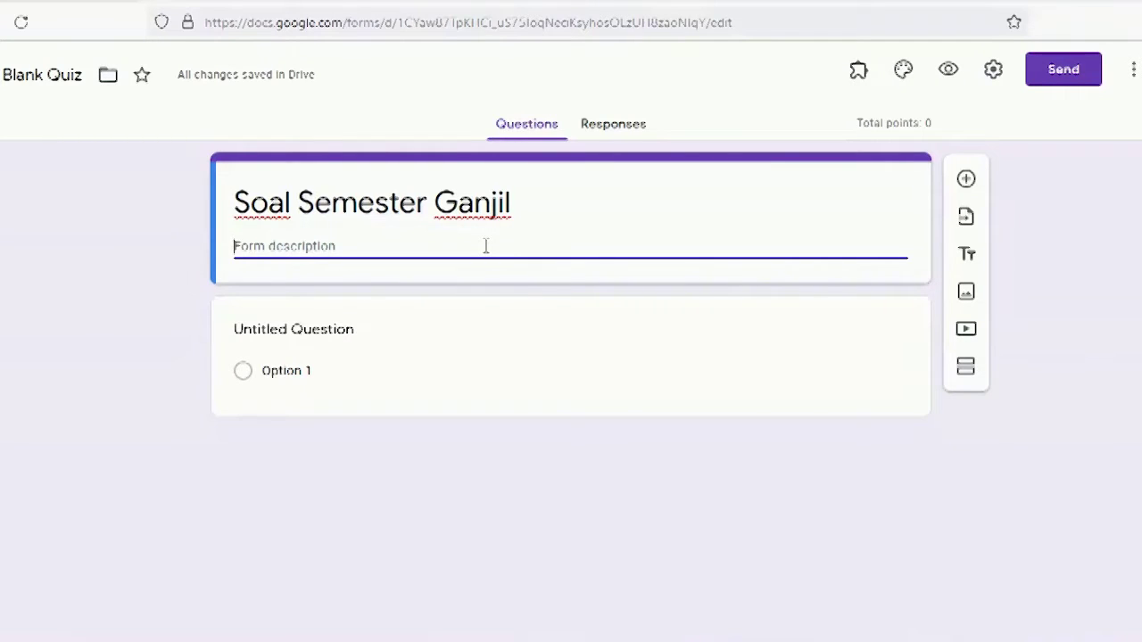
text(Tahun)
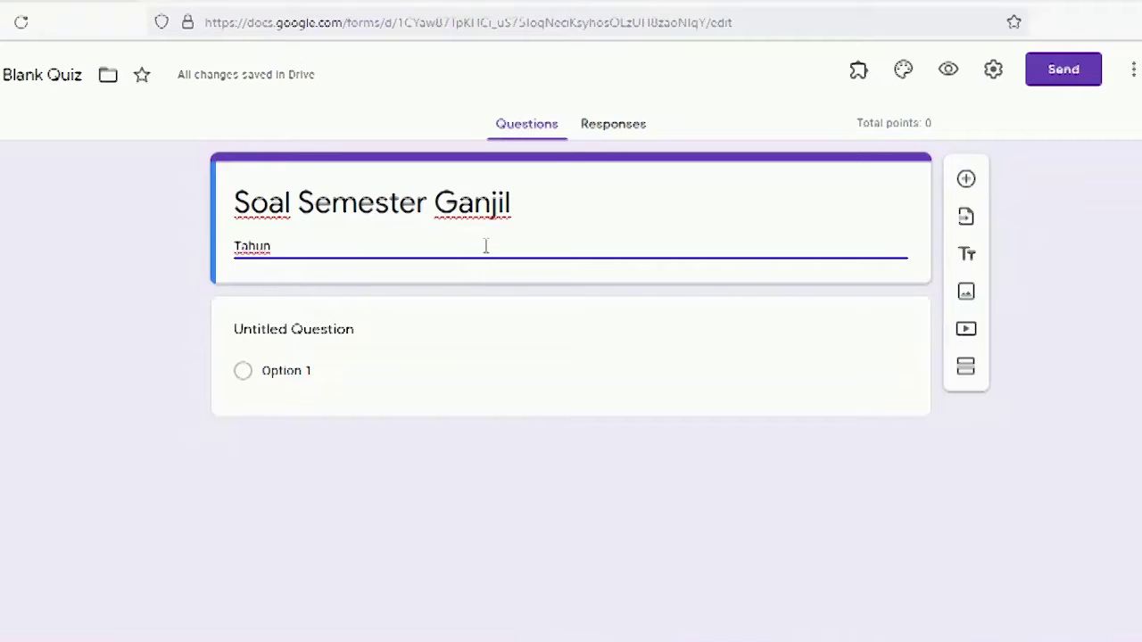
text( Pelajaran 2)
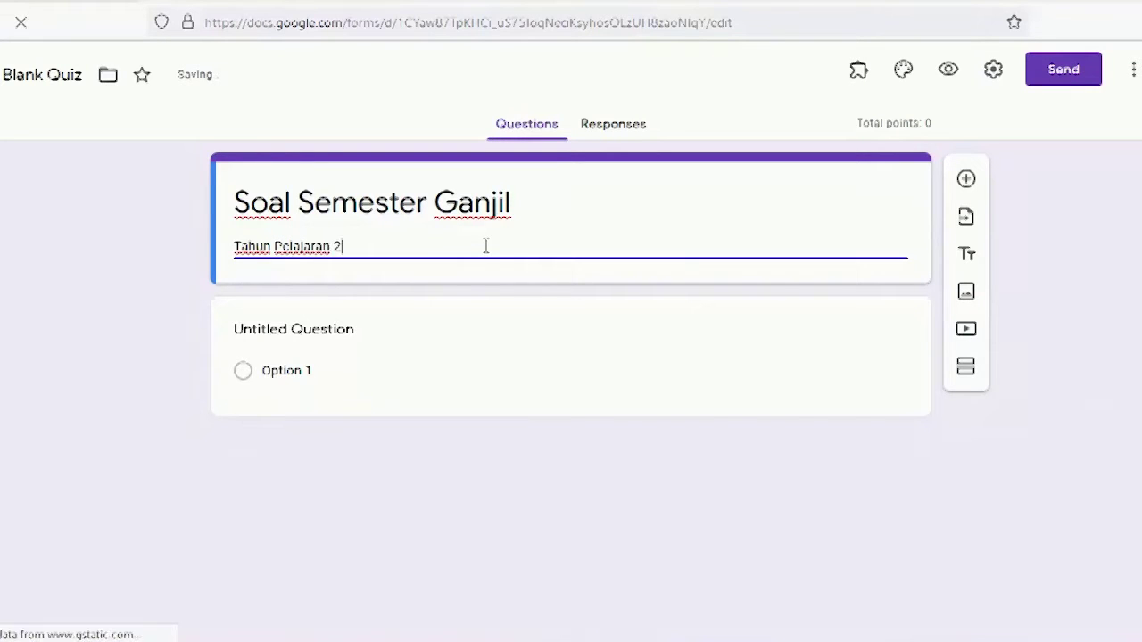
text(021/2022)
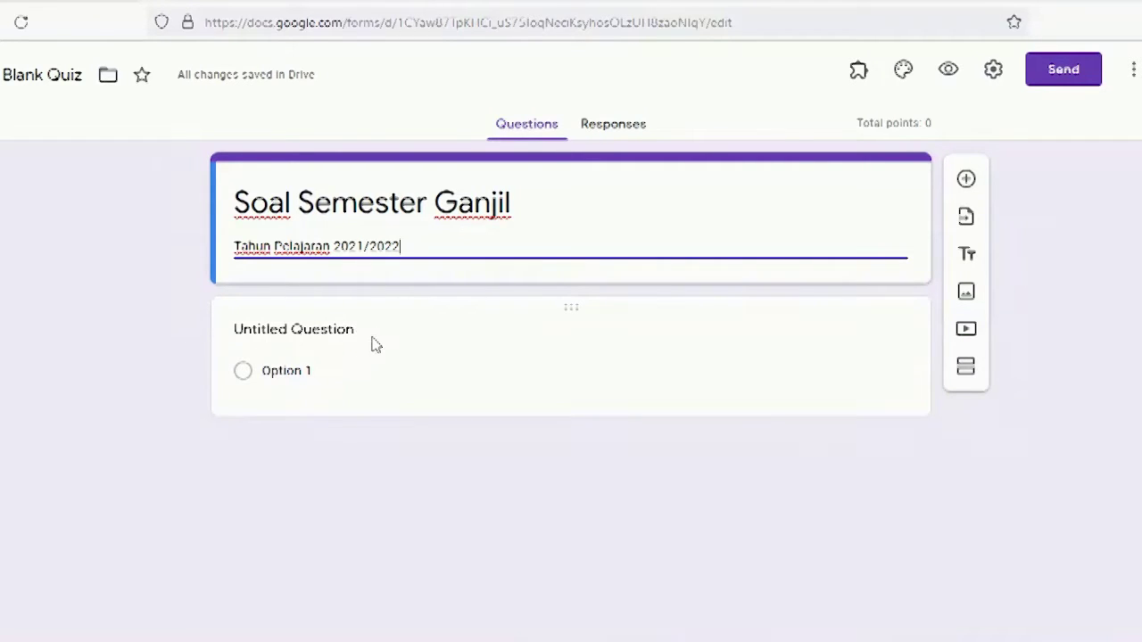
click(321, 331)
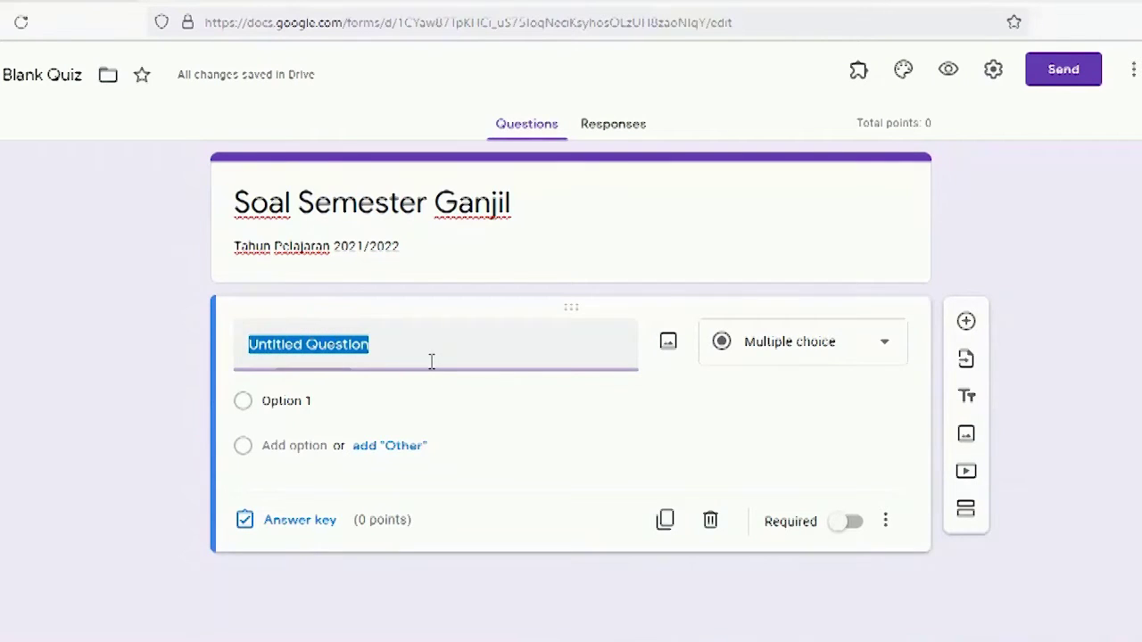
Step: Name the first question 'Nama', keep it Short answer, and mark it required
text(Nama)
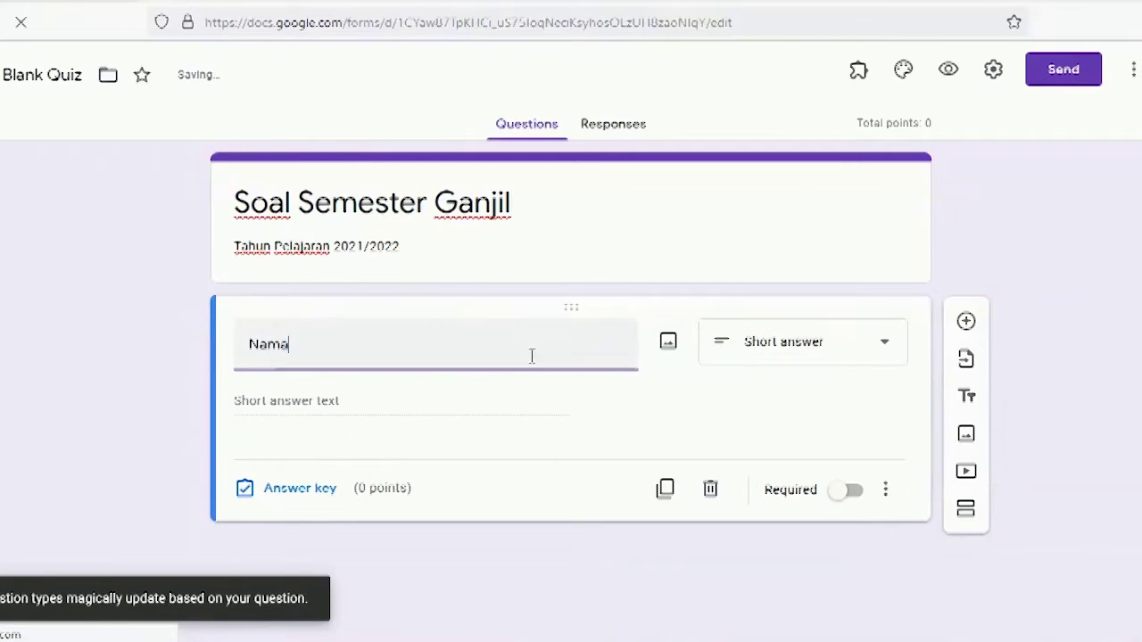
click(732, 364)
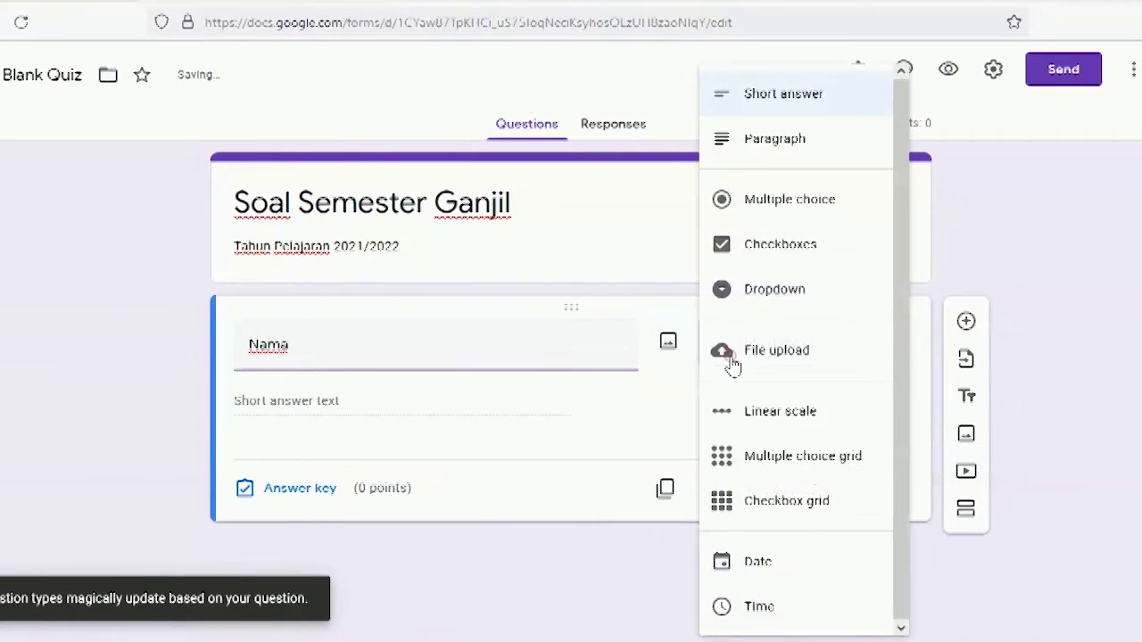
click(754, 98)
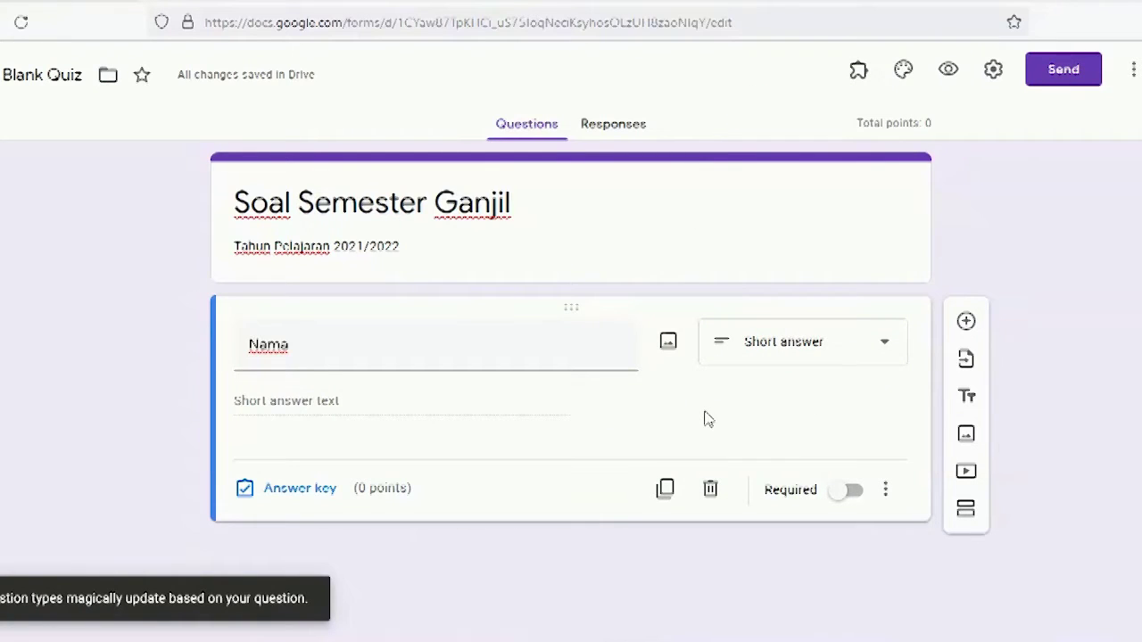
click(852, 502)
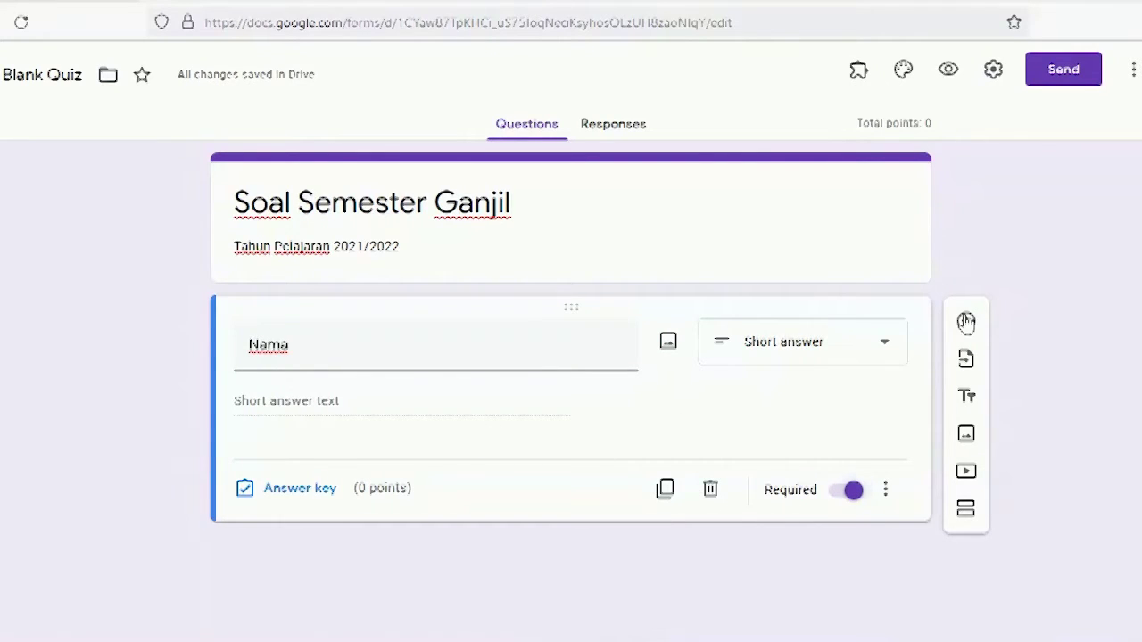
click(966, 321)
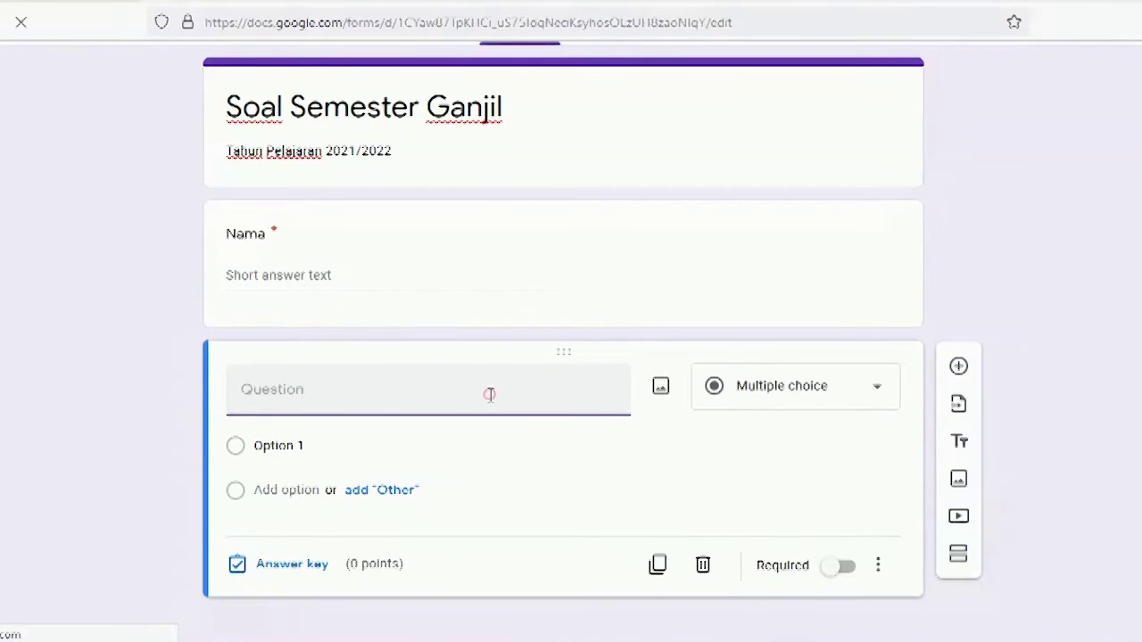
Step: Name the new question 'Kelas' and change its type to Dropdown
click(492, 397)
text(Kelas)
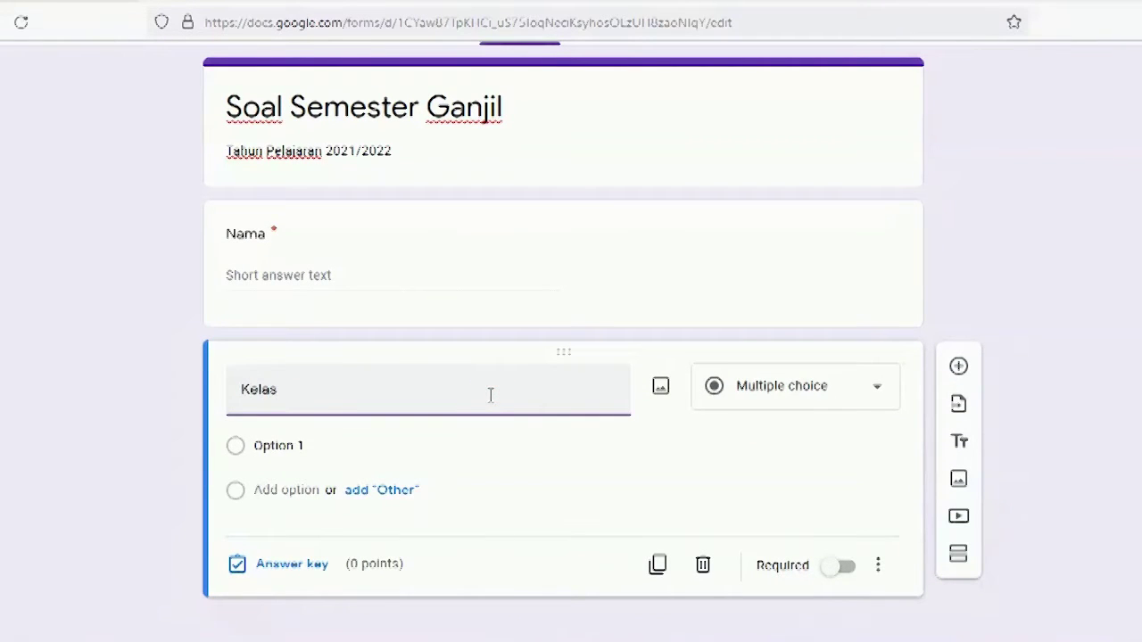
click(780, 400)
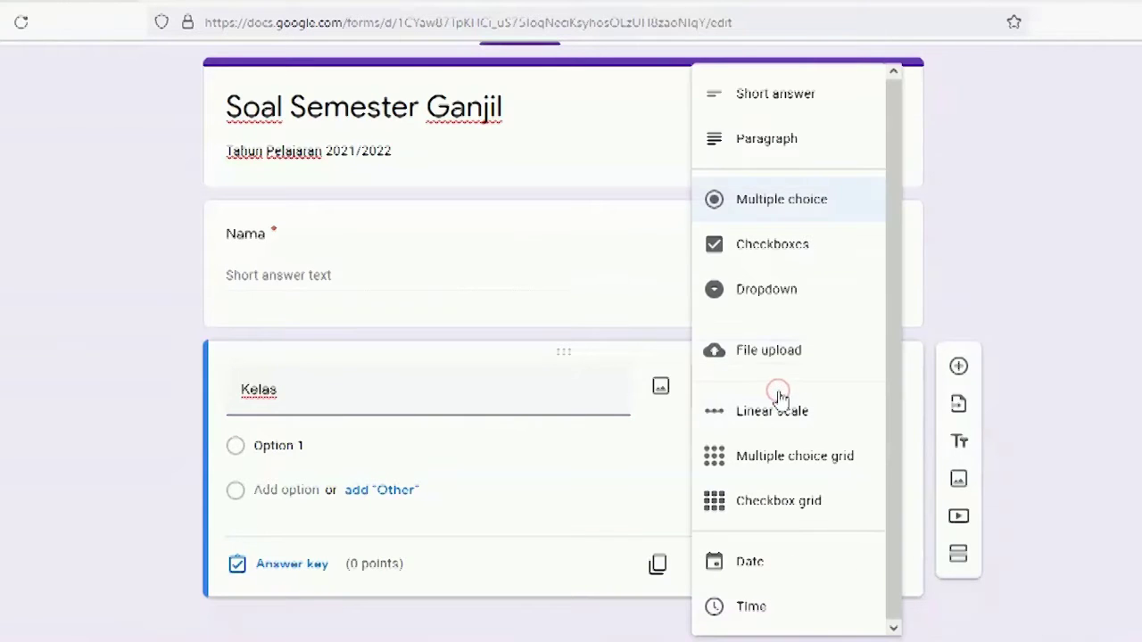
click(754, 300)
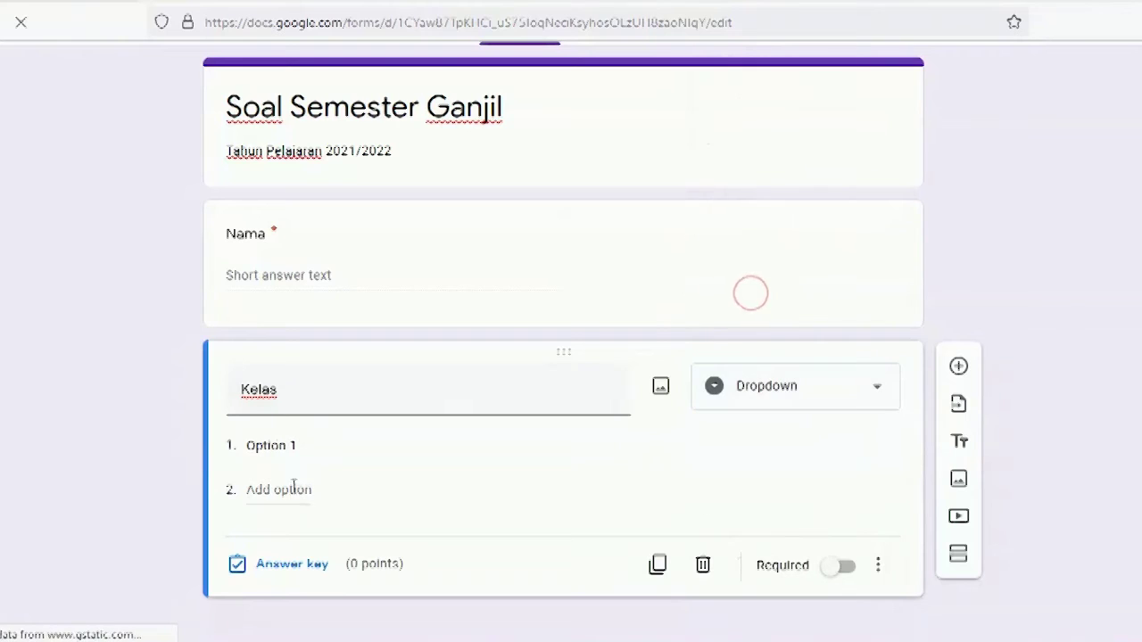
Step: Fill the Kelas dropdown with the options X TKJ1, X TKJ2 and X TKJ3
click(324, 446)
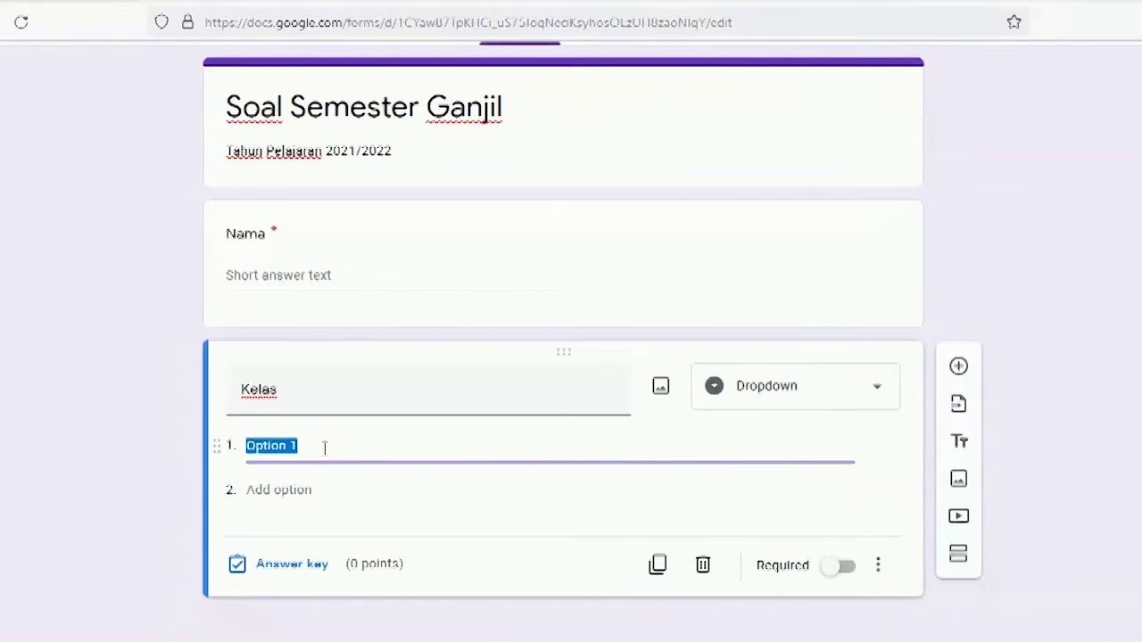
text(x)
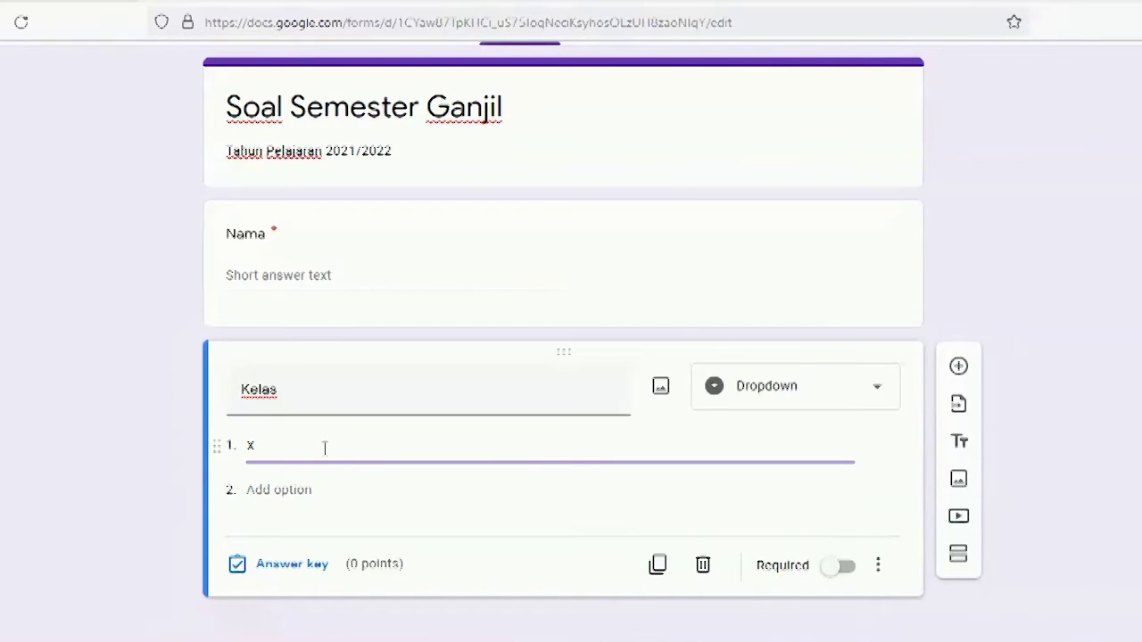
text( TKJ1)
click(318, 486)
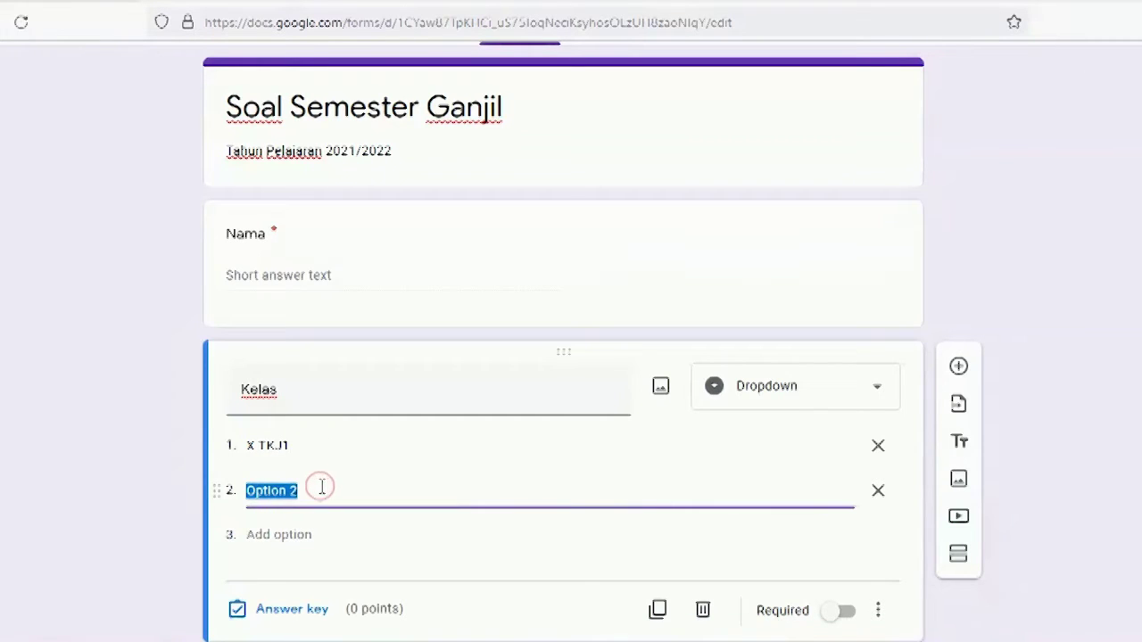
text(x)
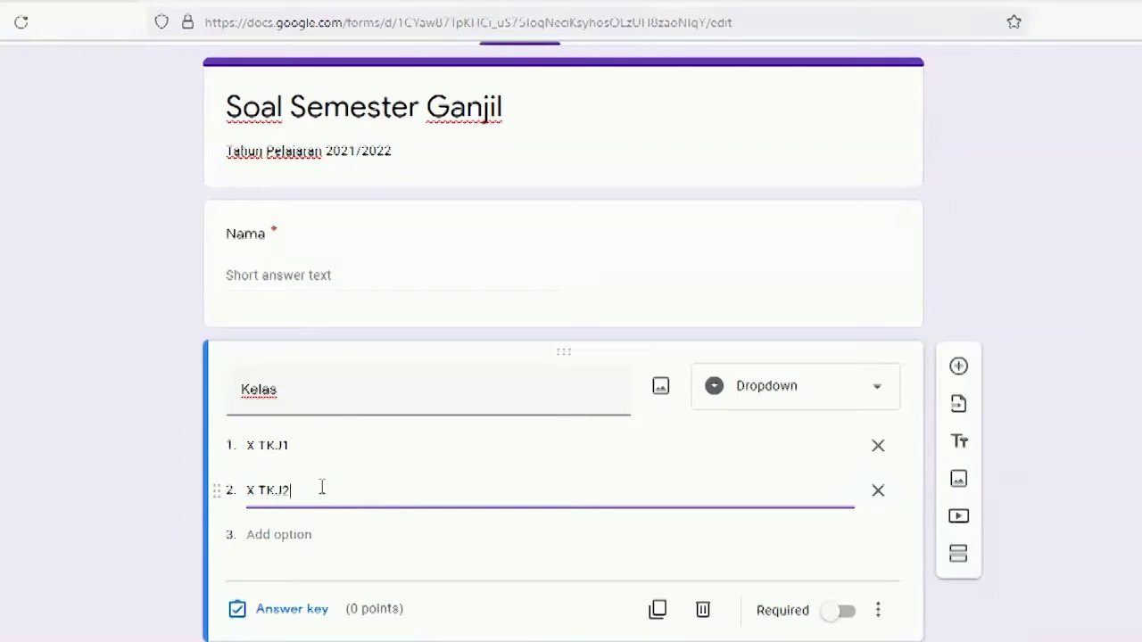
click(314, 533)
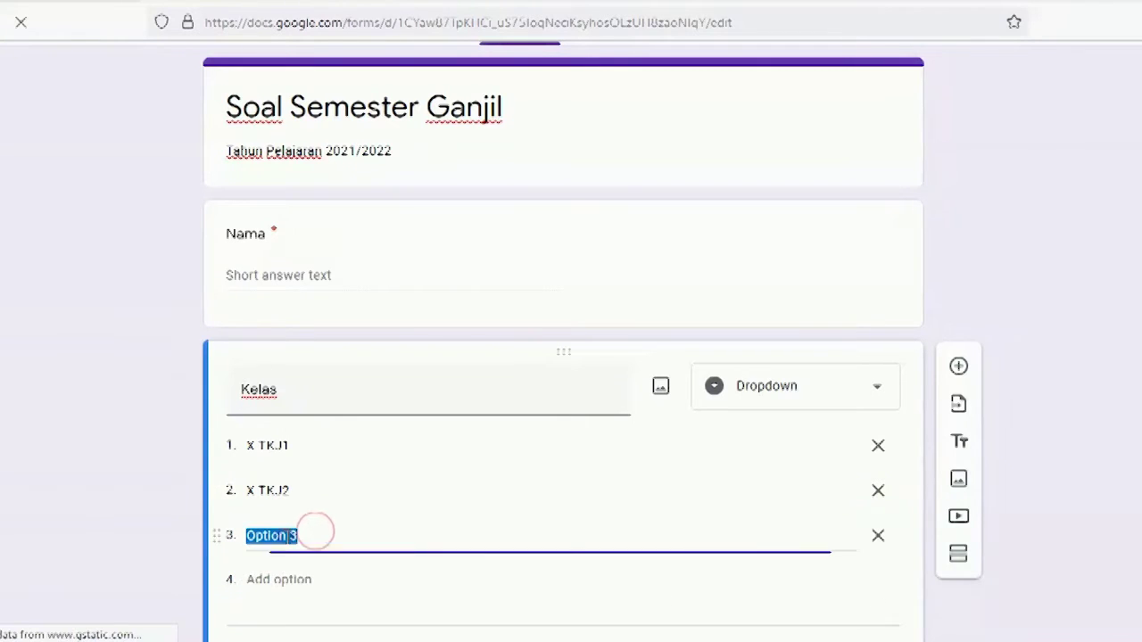
text(X TKJ3)
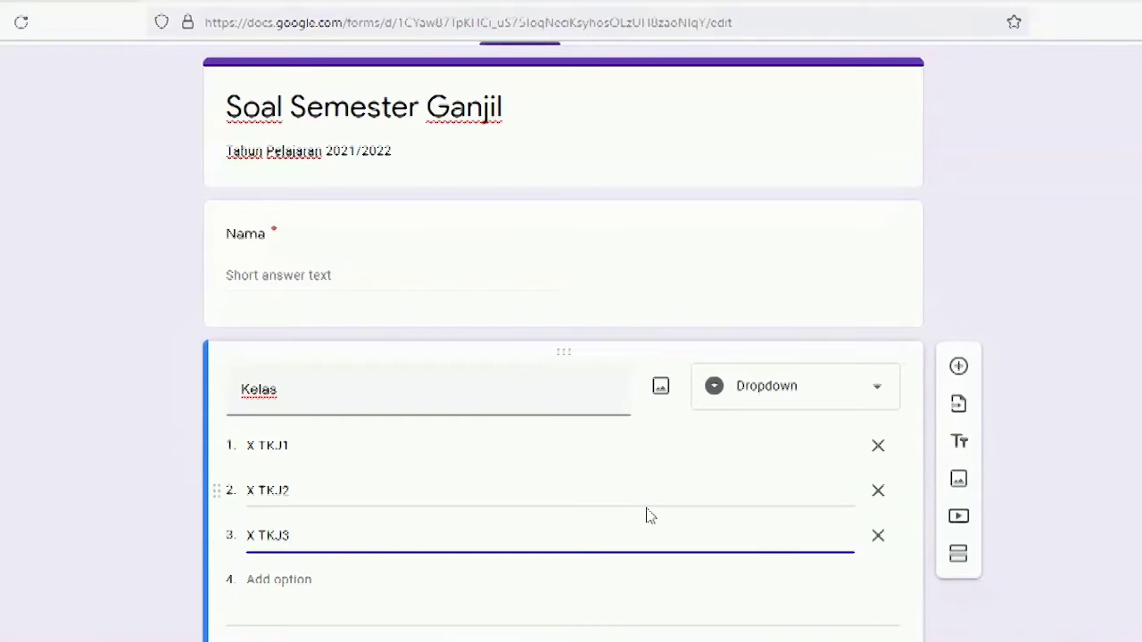
scroll(648, 515, down, 1)
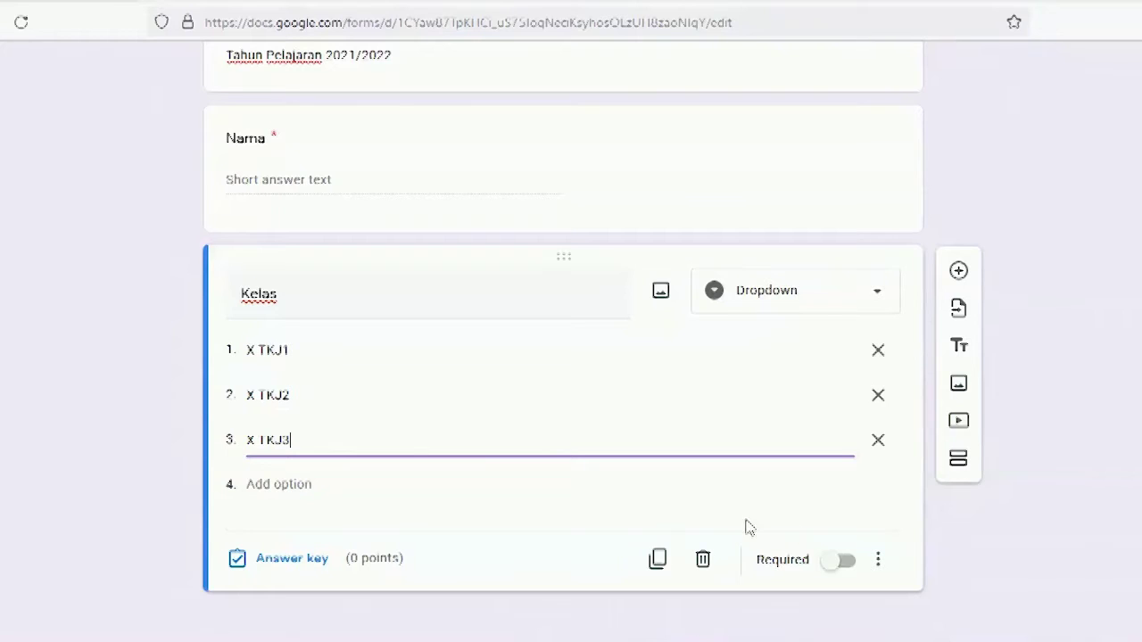
Step: Switch on Required for the Kelas dropdown and add a new section below it
click(839, 560)
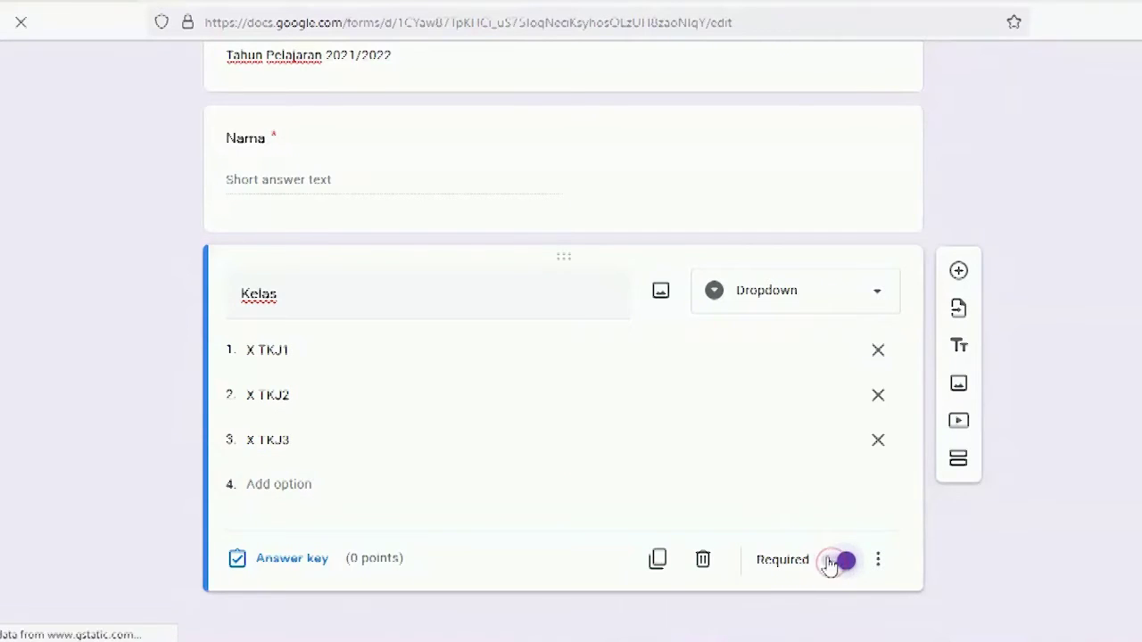
click(956, 265)
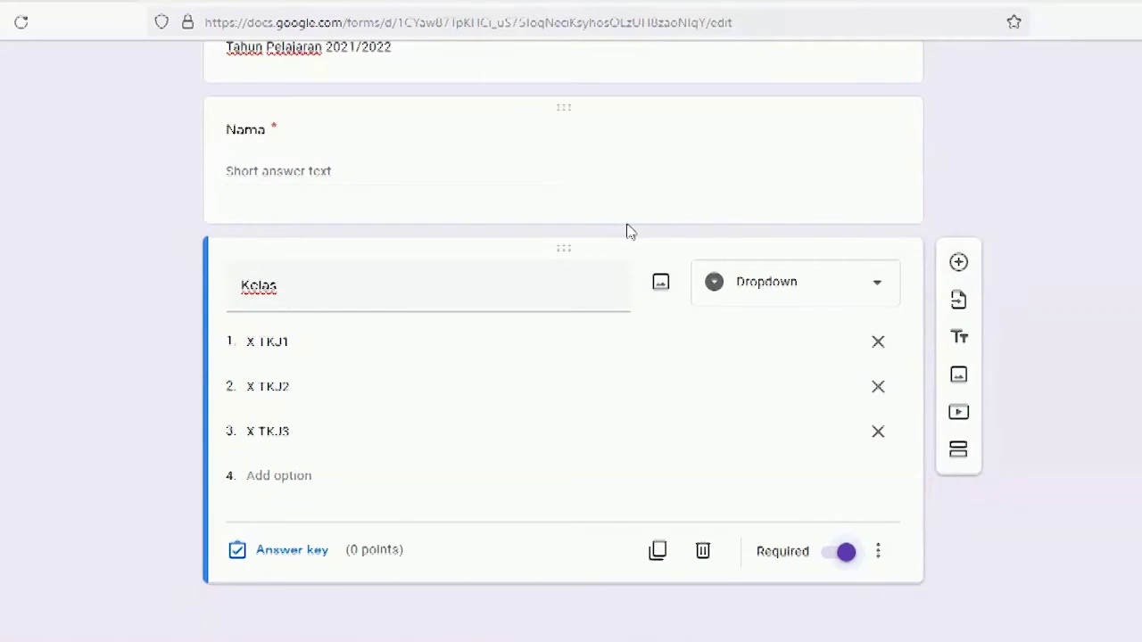
scroll(628, 229, up, 2)
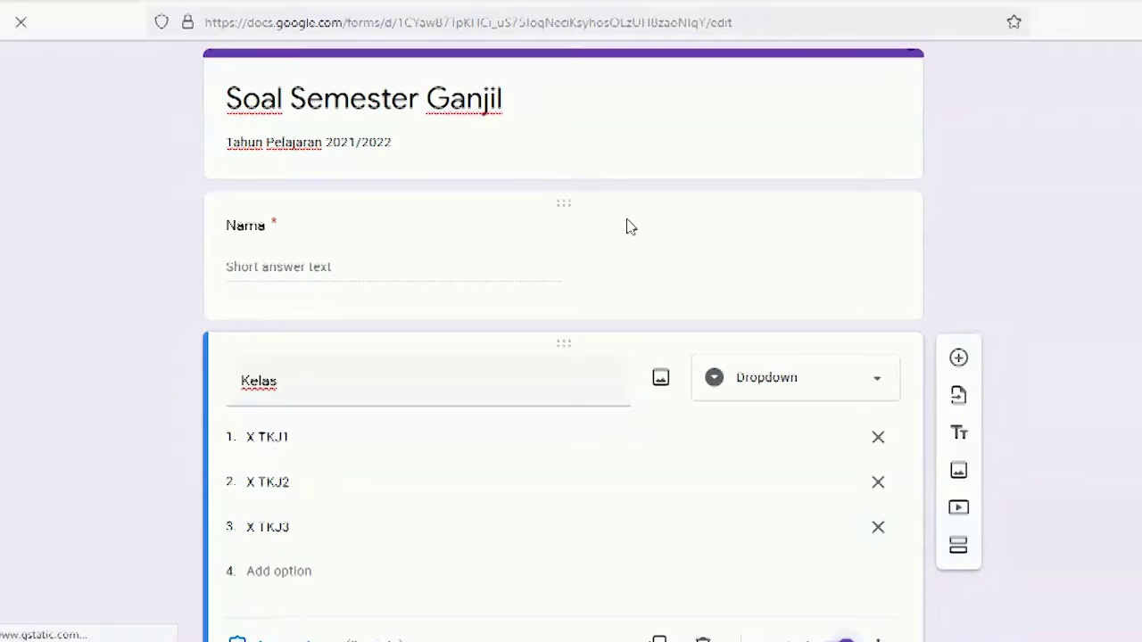
scroll(627, 226, down, 2)
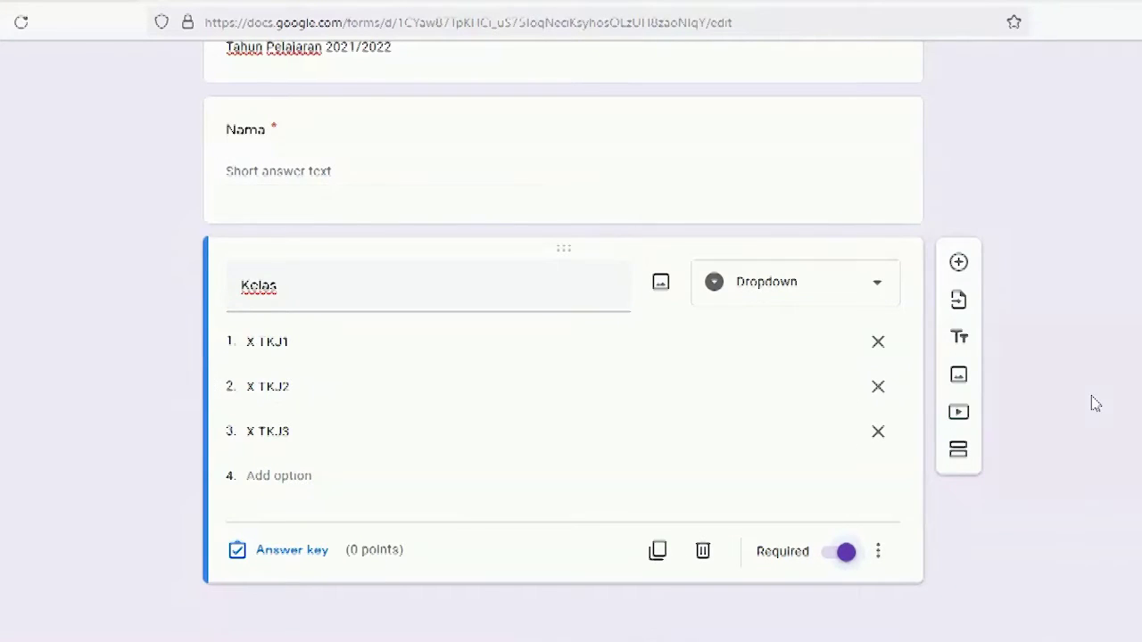
scroll(1098, 375, up, 4)
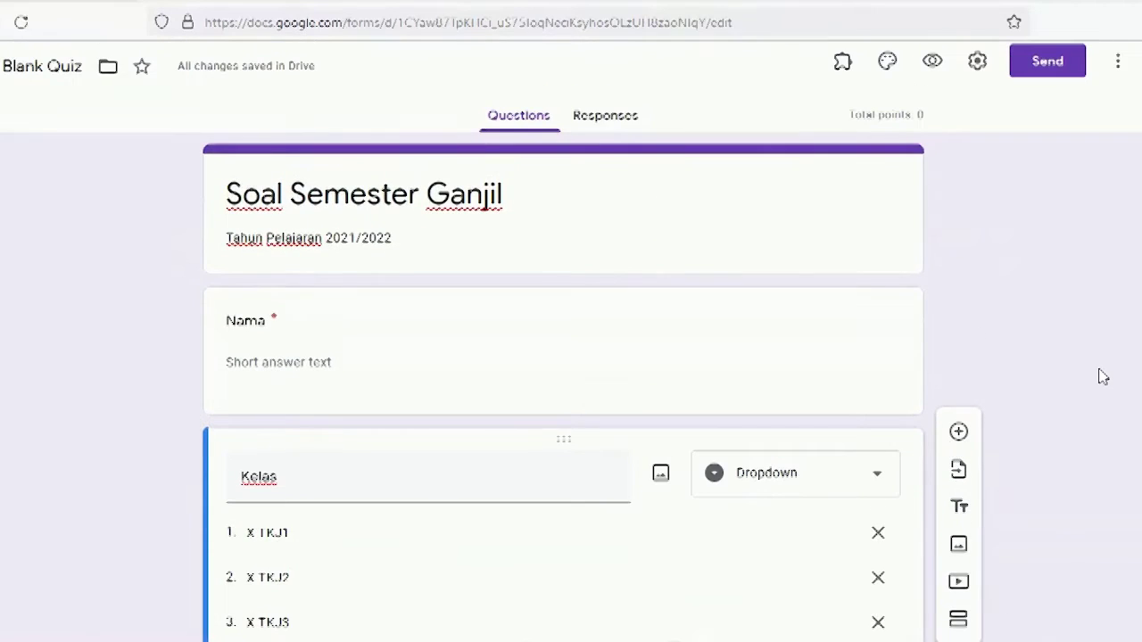
scroll(1102, 376, down, 4)
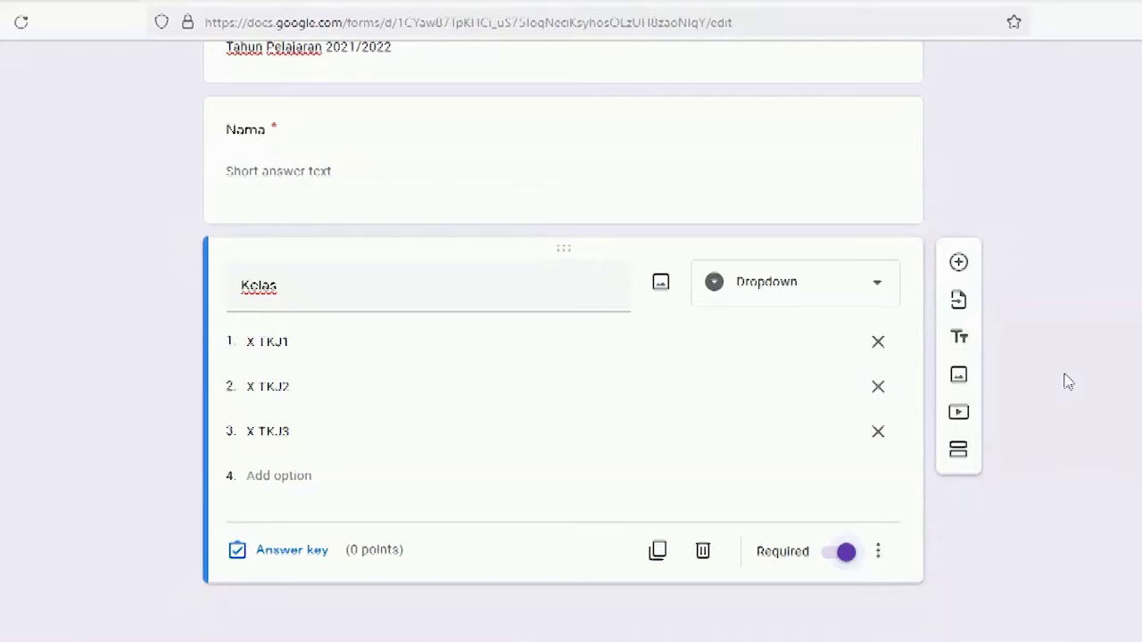
scroll(1067, 381, up, 4)
scroll(1067, 382, down, 4)
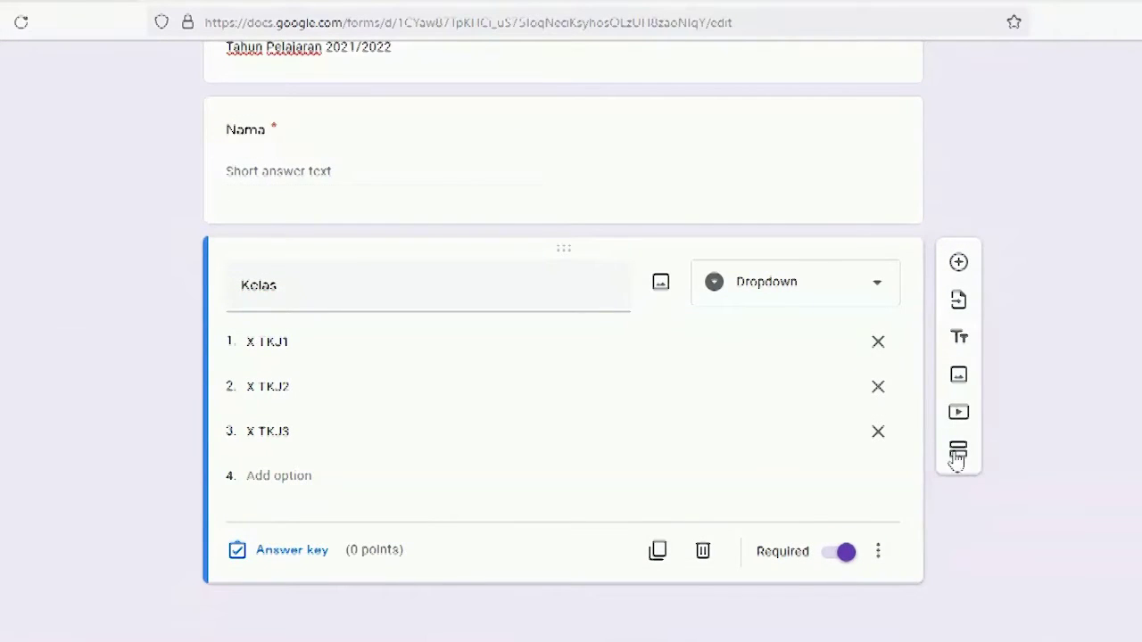
click(960, 453)
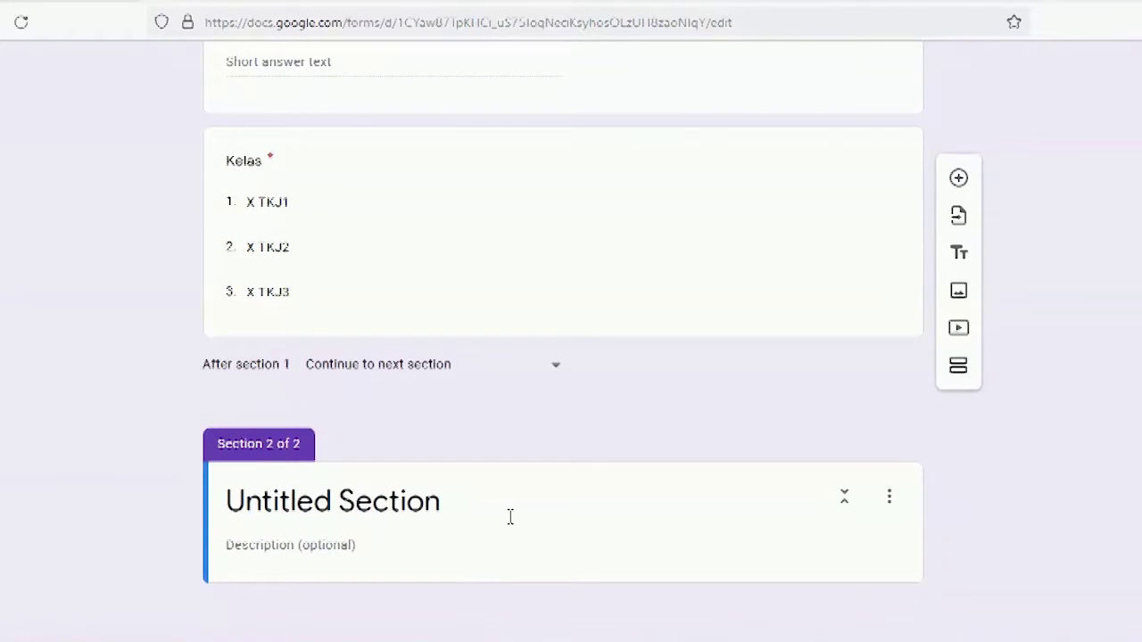
Step: Title section 2 'Soal', describe it 'Pilihlah jawaban yang tepat!', and add a question
click(511, 517)
text(S)
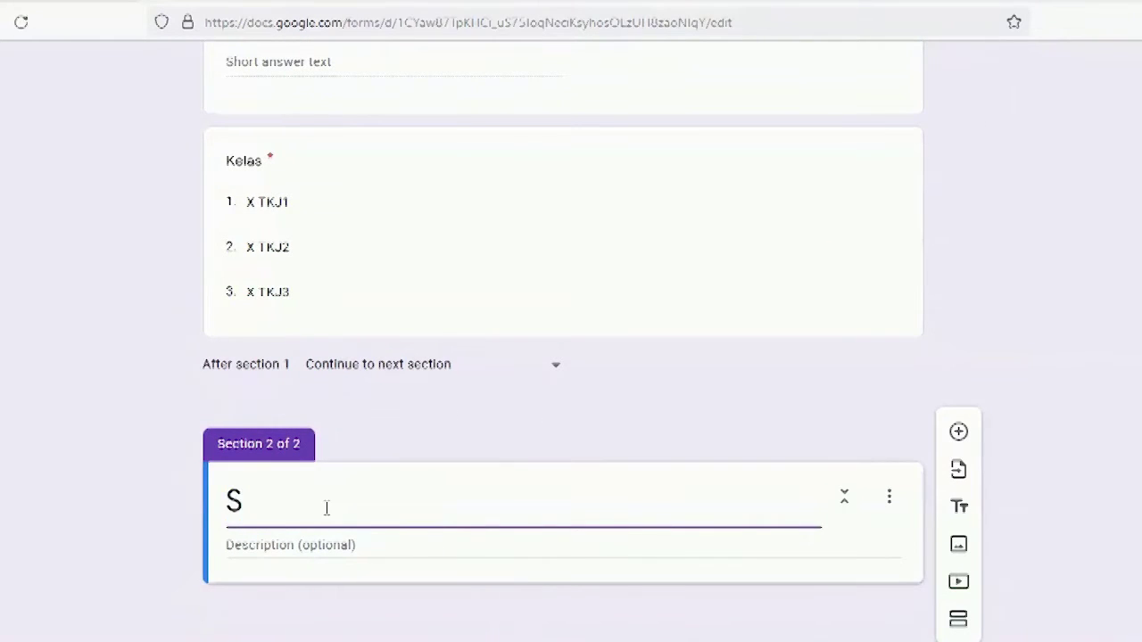
text(oal)
click(364, 548)
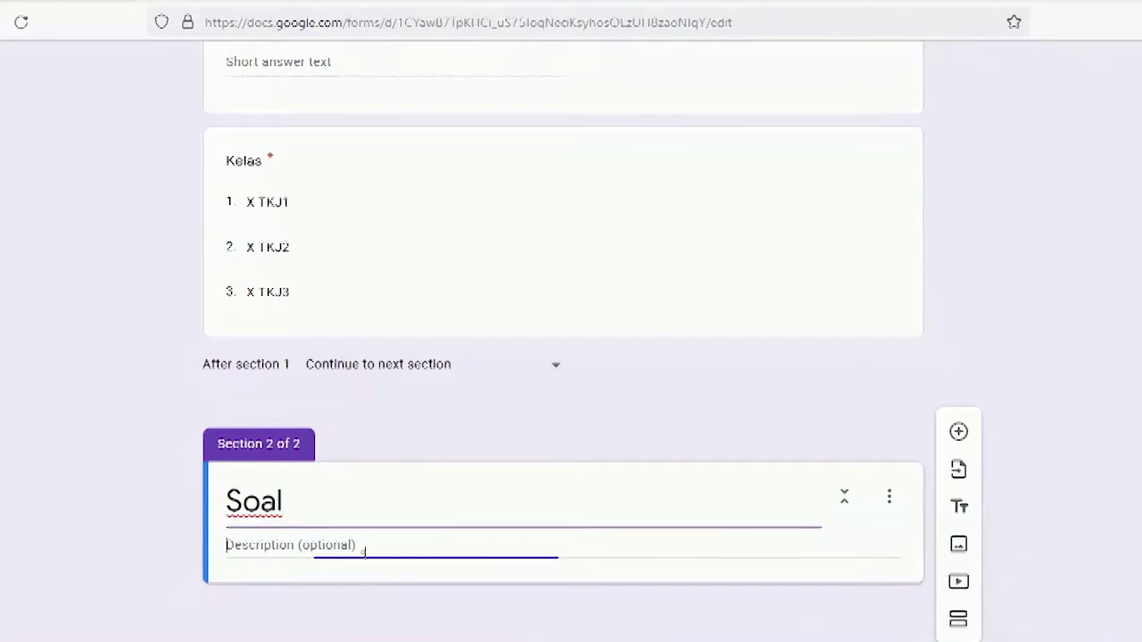
text(POi)
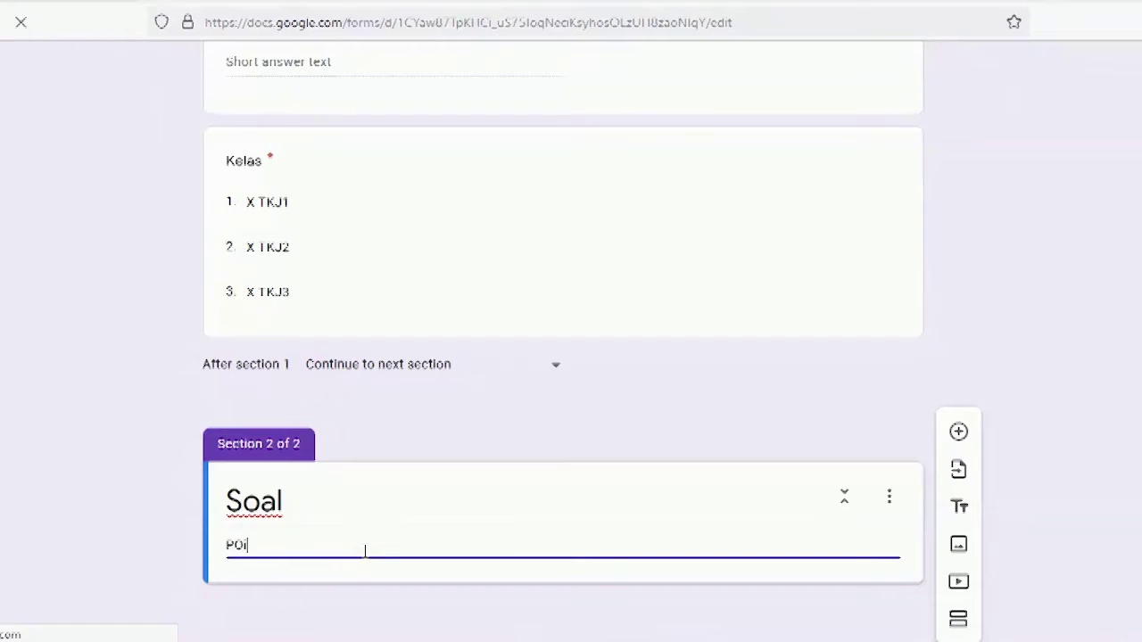
key(BackSpace)
key(BackSpace)
key(BackSpace)
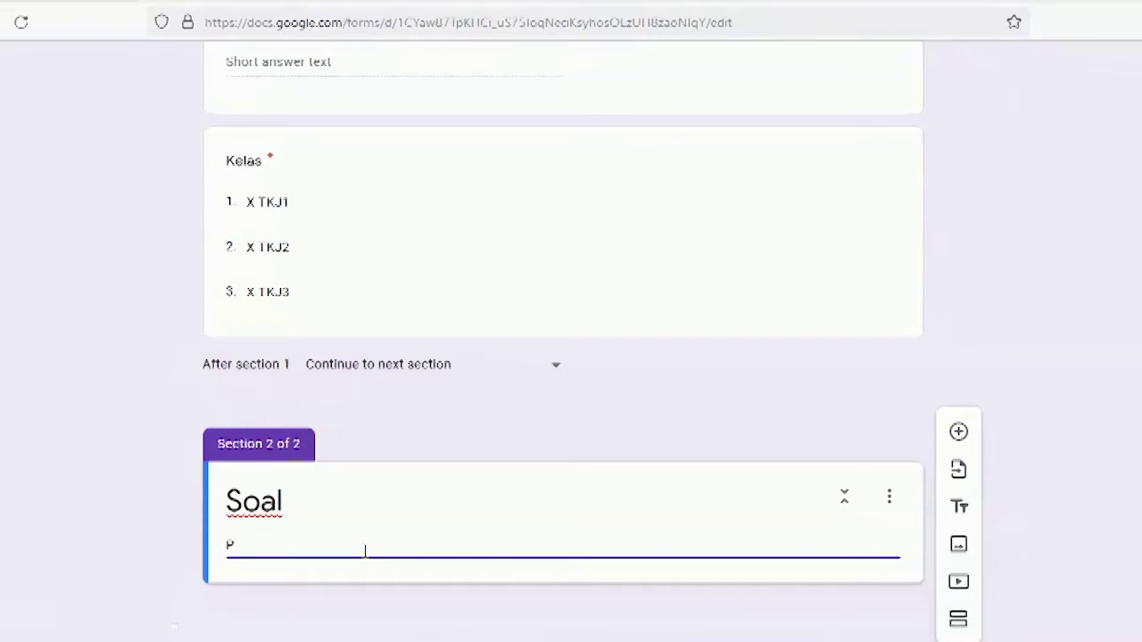
text(ilihlah)
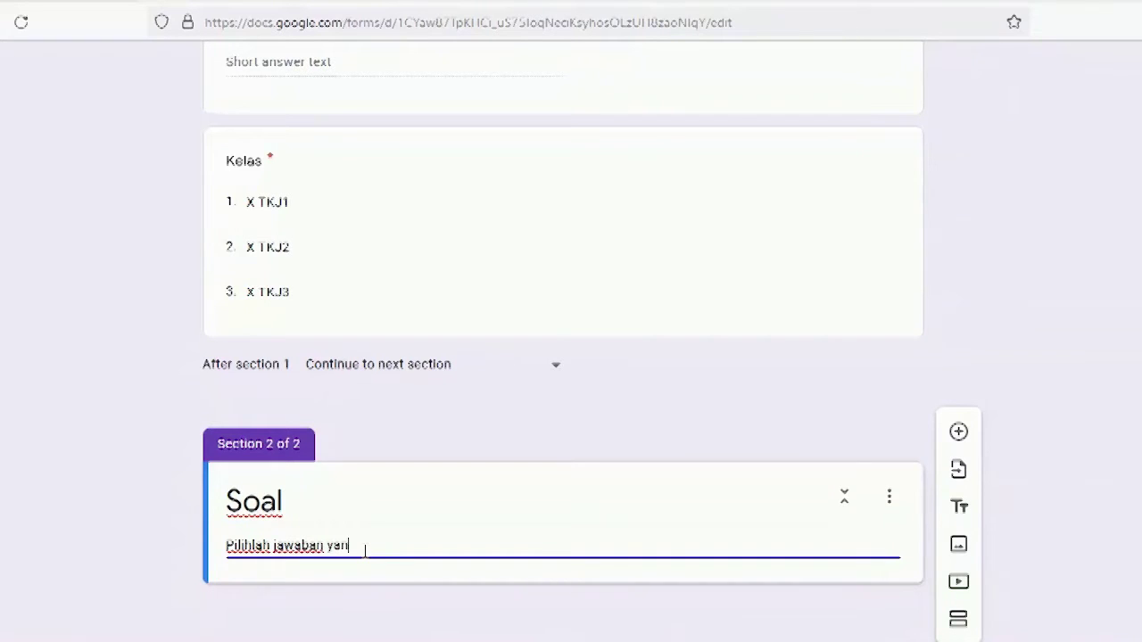
text(jawaban yang tepat!)
scroll(843, 481, up, 1)
scroll(870, 481, down, 1)
click(959, 433)
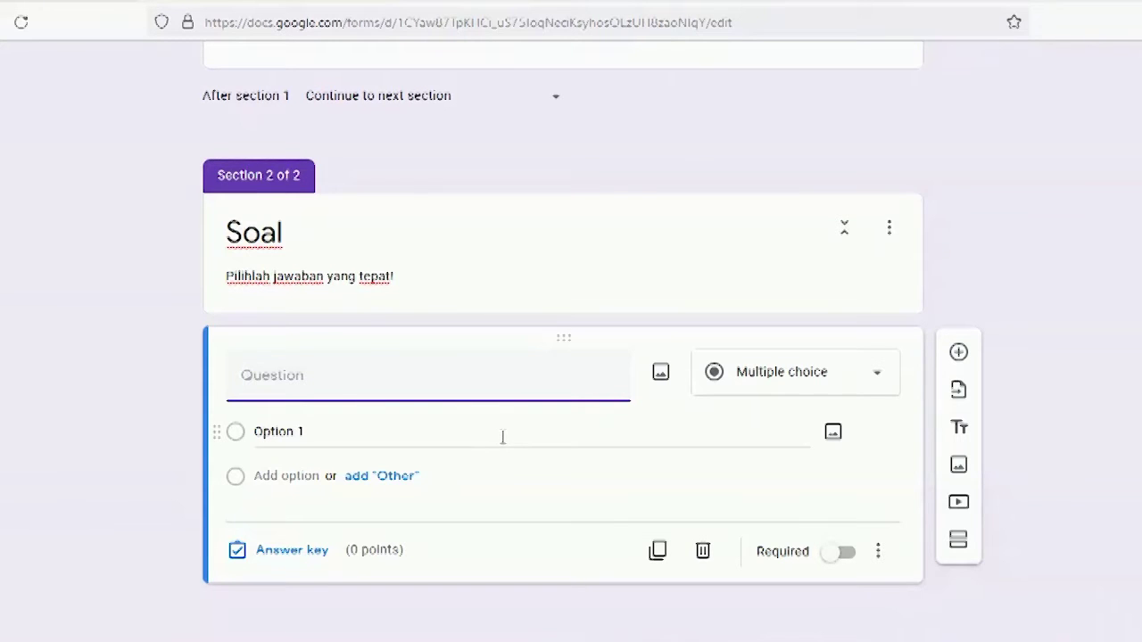
Step: Bring up the Contoh Soal sample-questions document in Microsoft Word
mouse_move(294, 639)
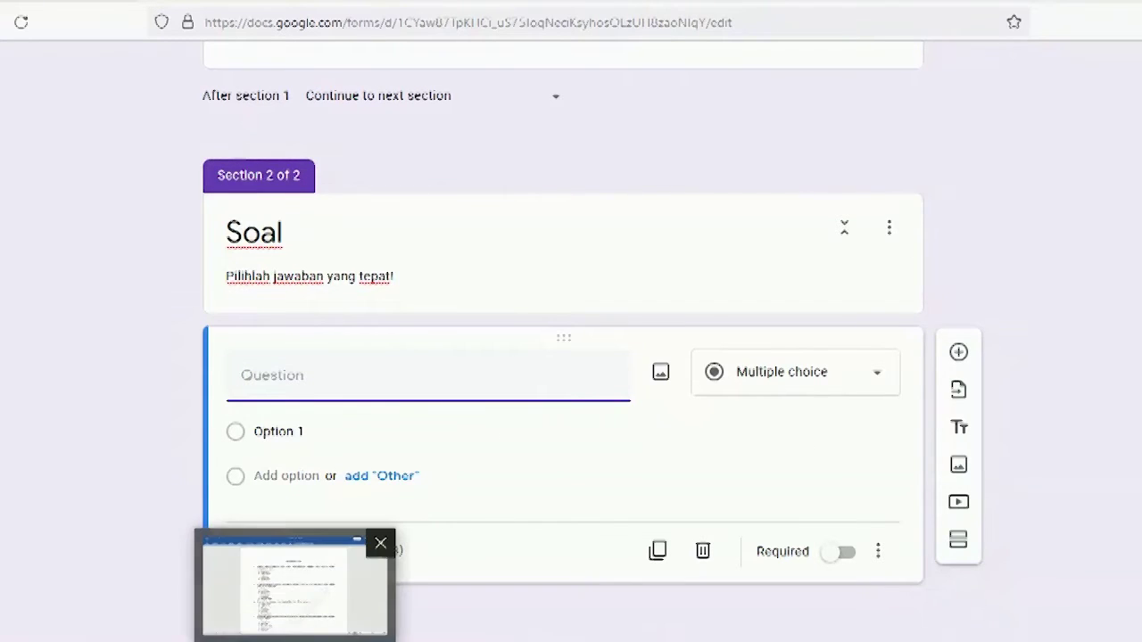
click(299, 589)
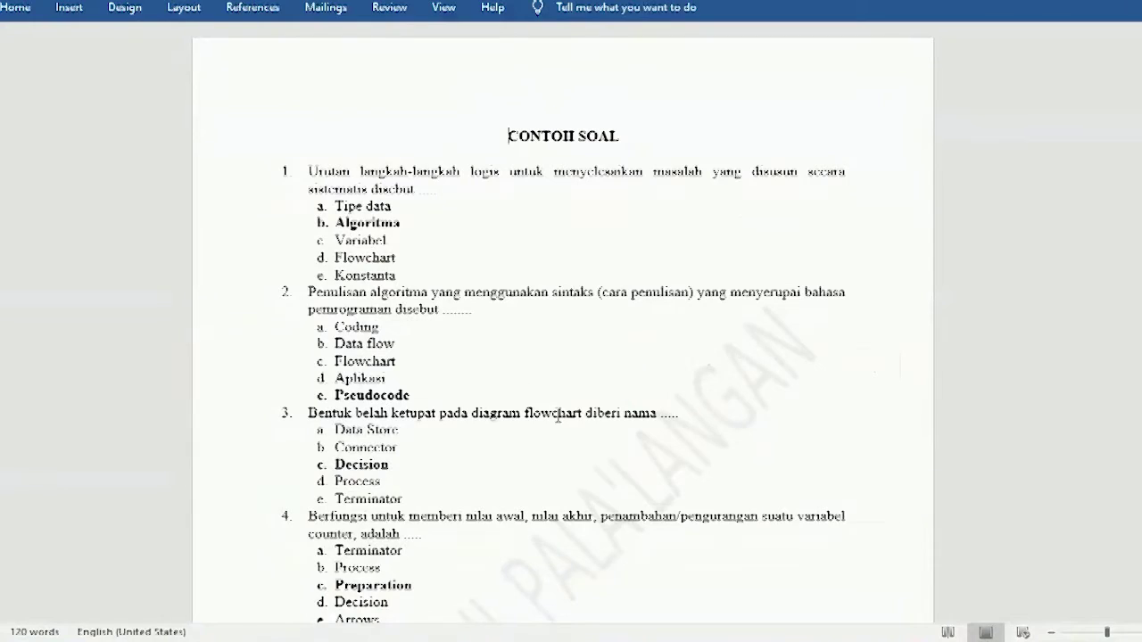
scroll(518, 256, down, 7)
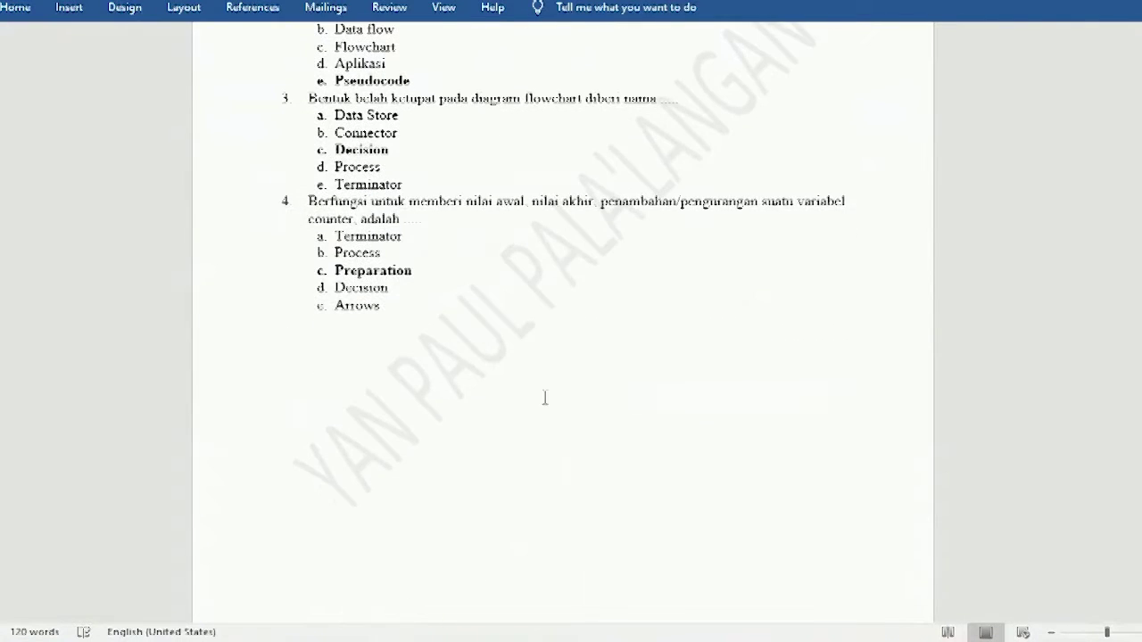
scroll(542, 389, down, 15)
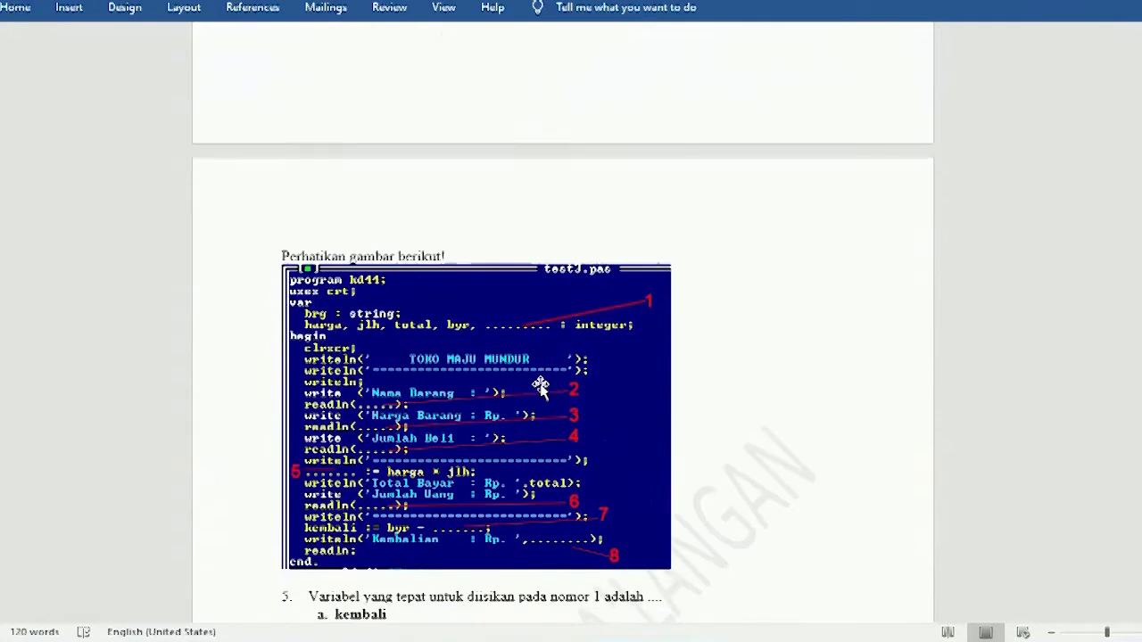
scroll(591, 406, down, 3)
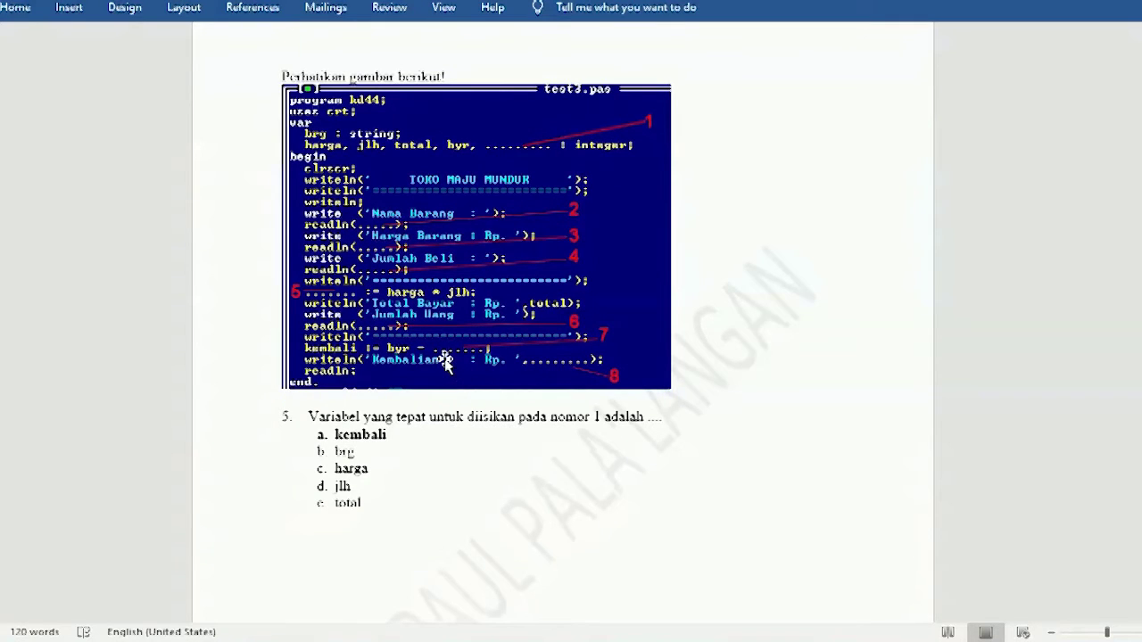
click(189, 640)
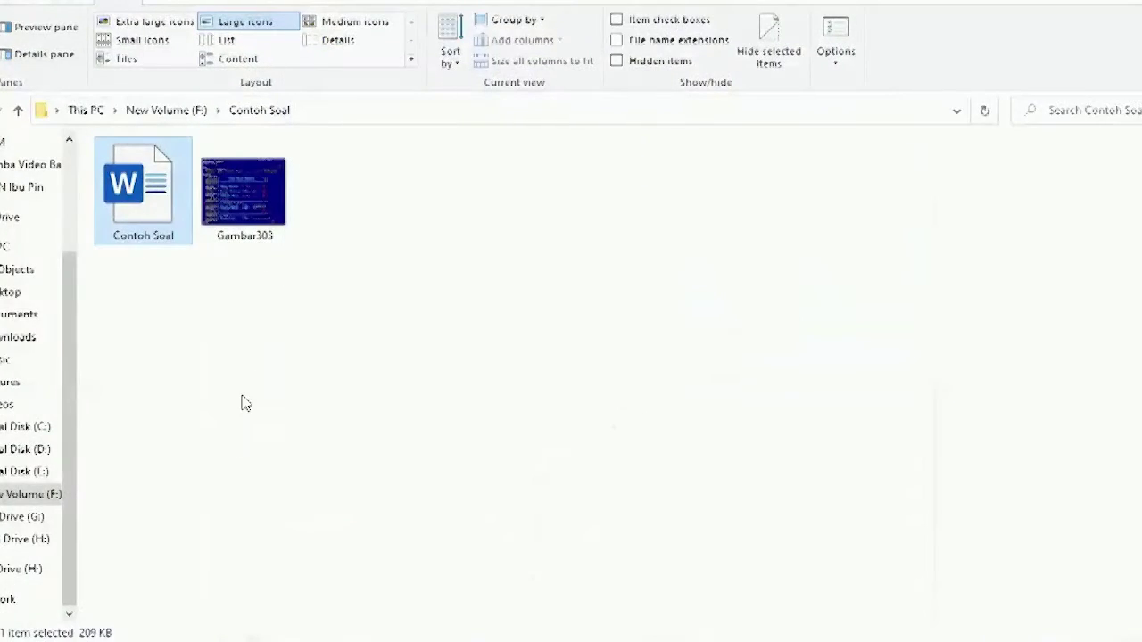
click(277, 194)
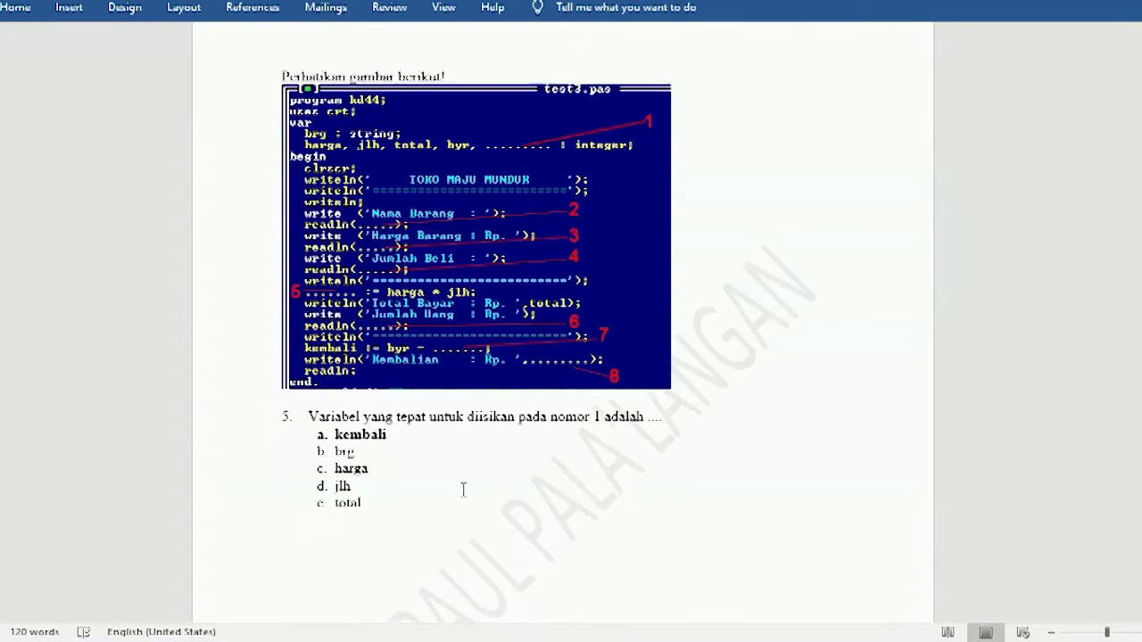
scroll(463, 487, up, 15)
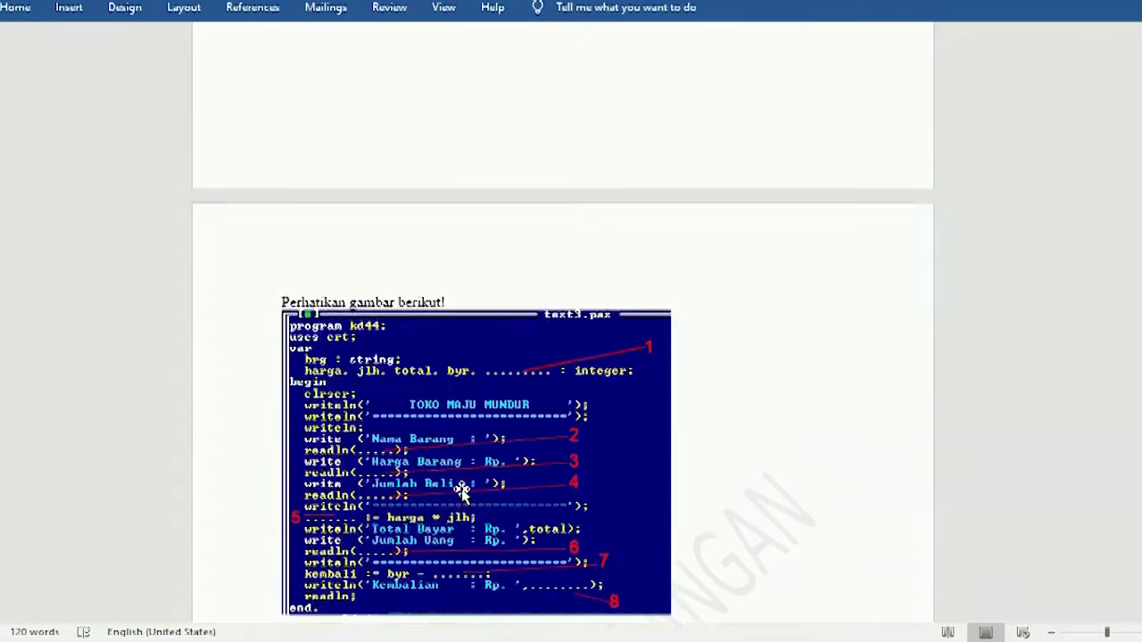
scroll(463, 486, up, 3)
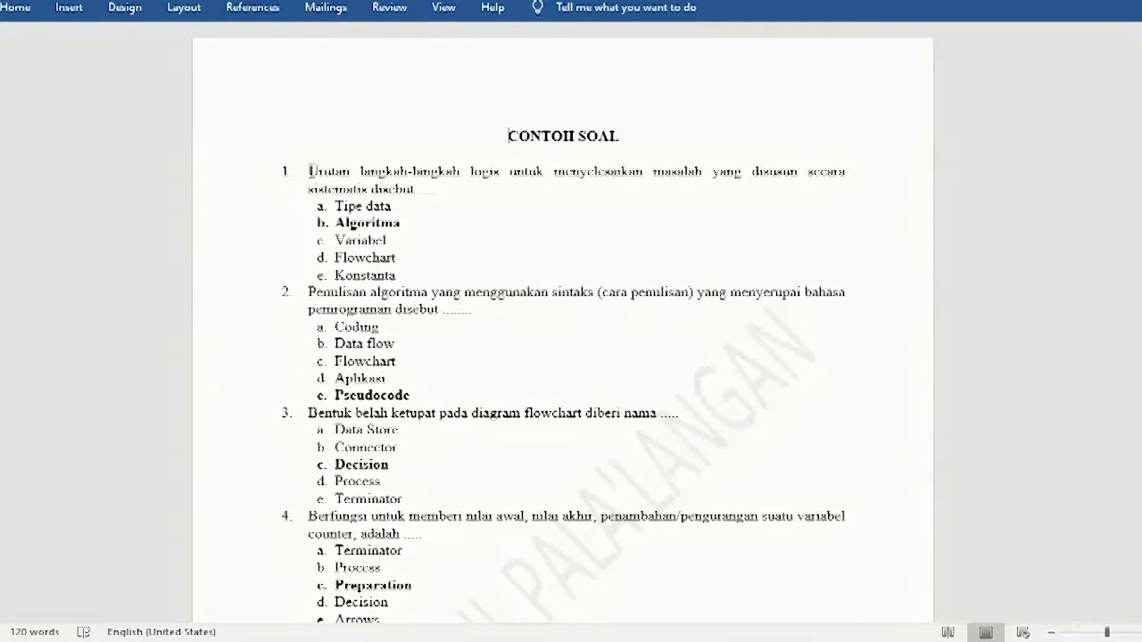
Step: Copy the full text of question 1 and return to the quiz form
drag(310, 171, 441, 190)
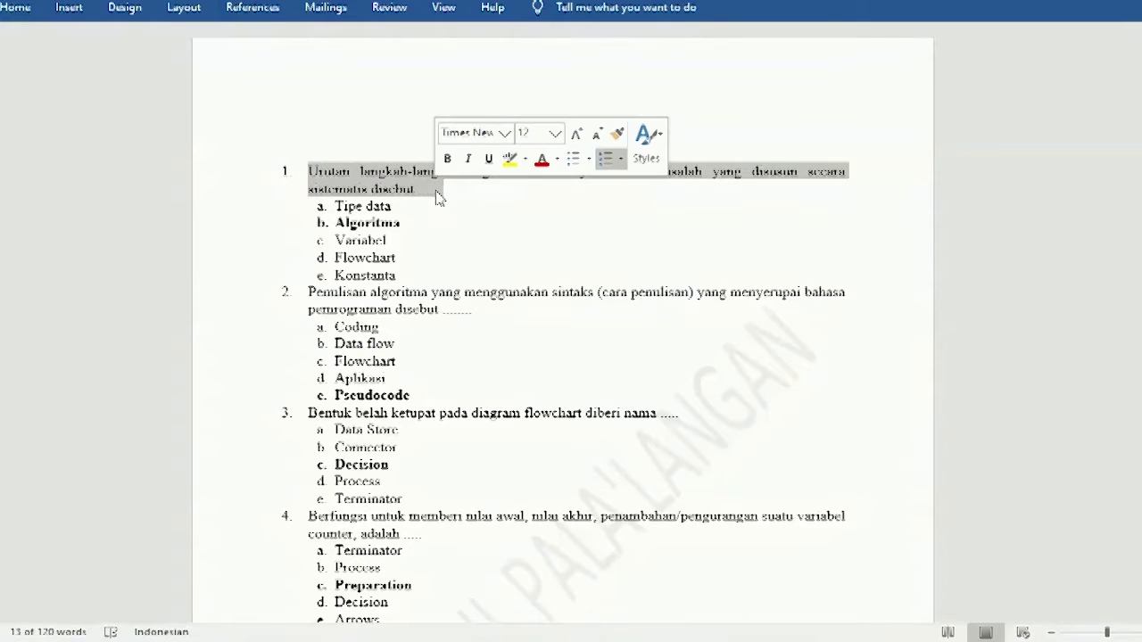
right_click(371, 176)
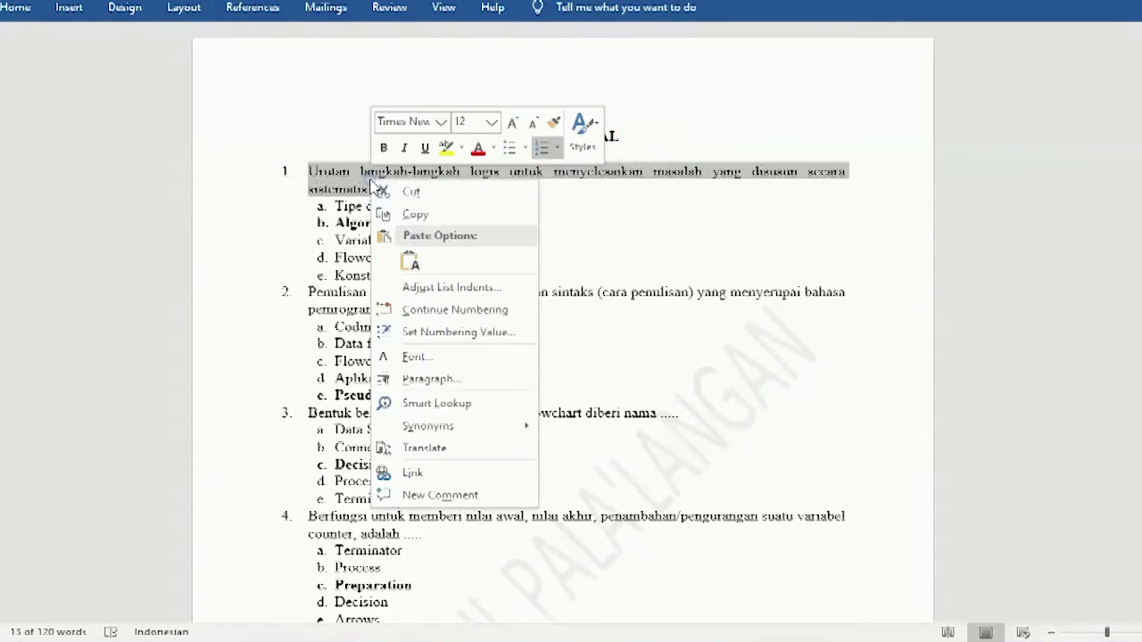
click(404, 212)
key(alt+Tab)
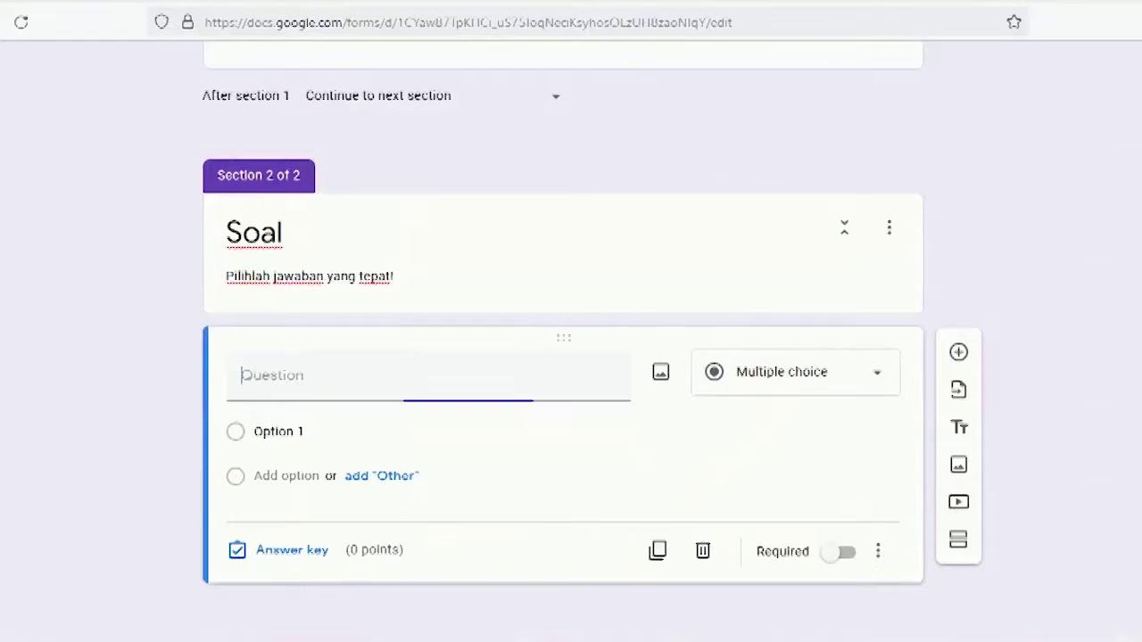
Step: Paste question 1's text into the Soal question and remove its leading '1.'
right_click(341, 379)
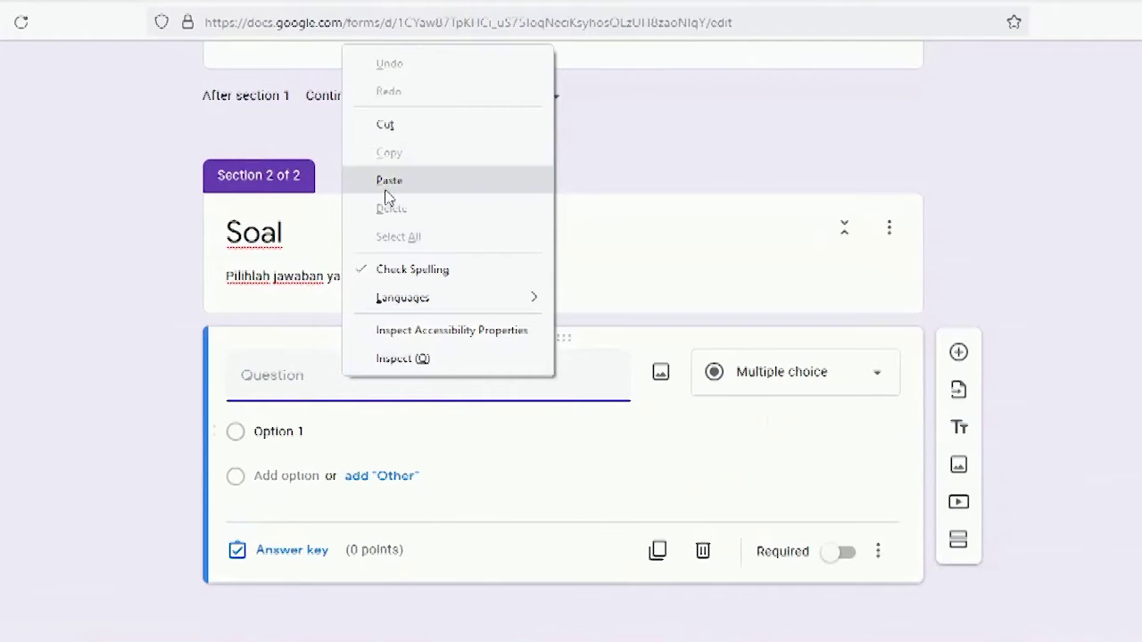
click(386, 182)
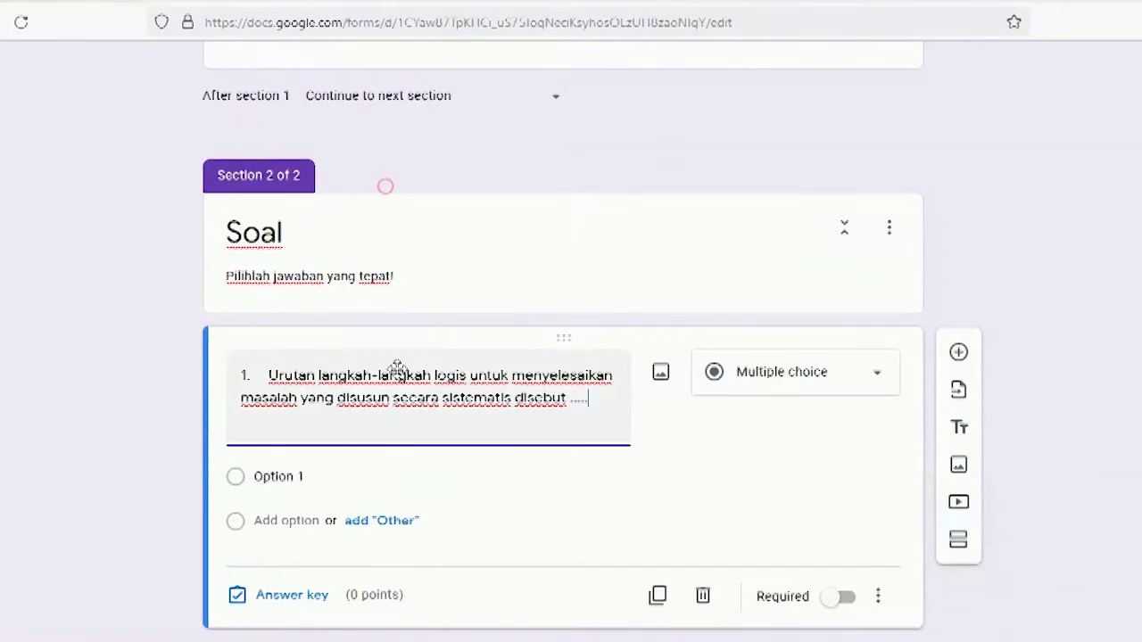
click(266, 375)
key(BackSpace)
key(BackSpace)
key(BackSpace)
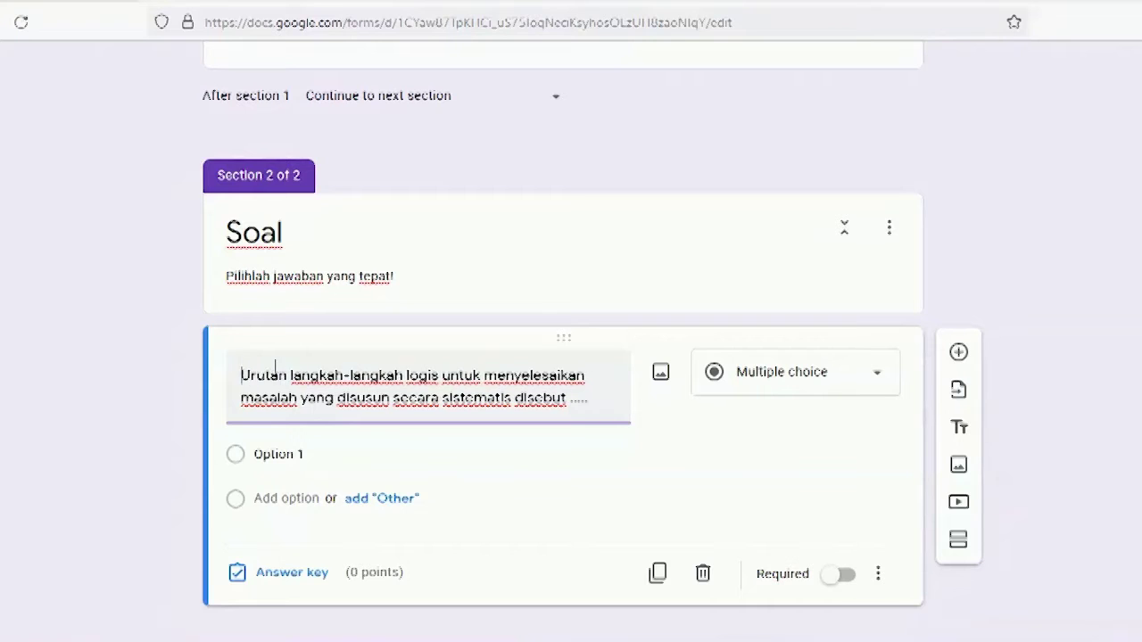
click(576, 408)
Step: Return to the Contoh Soal document in Word
scroll(581, 411, down, 1)
click(442, 641)
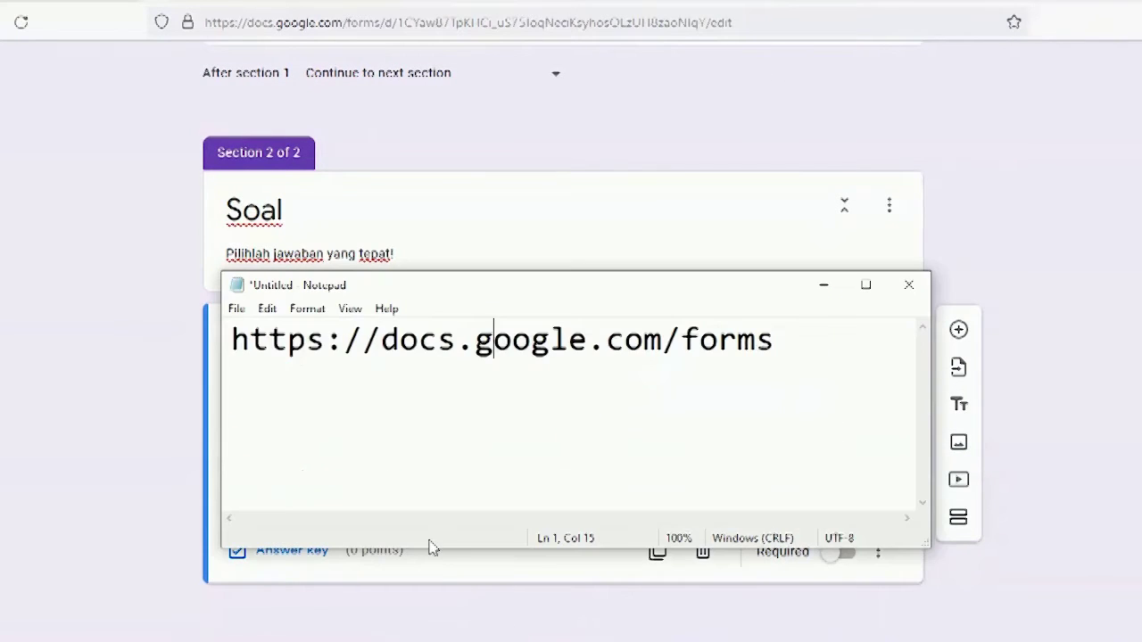
click(442, 641)
click(404, 641)
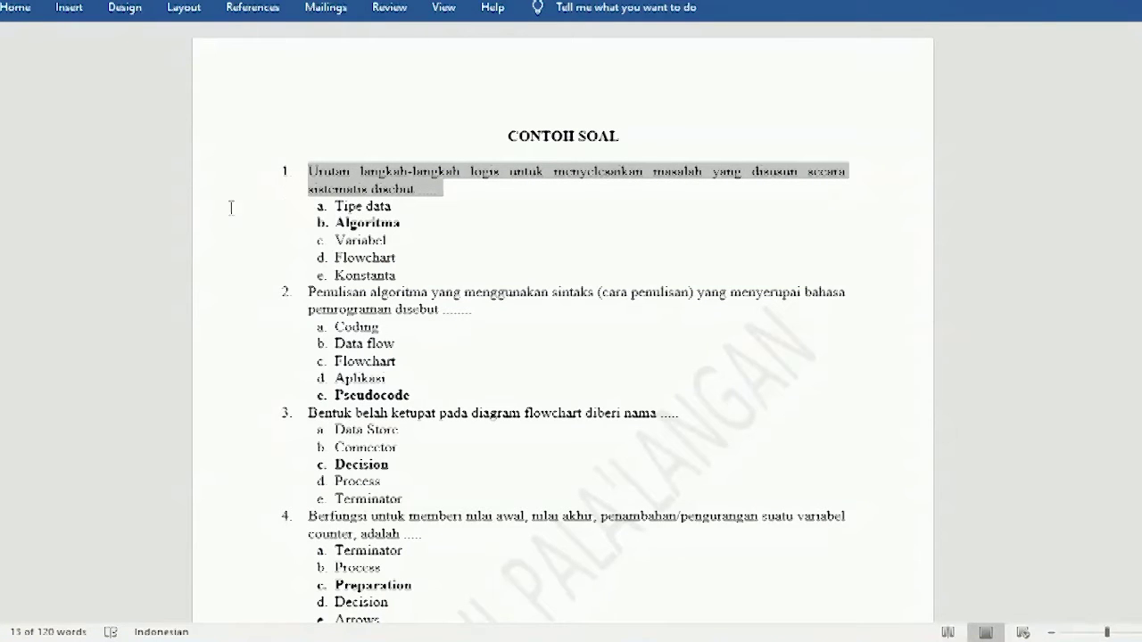
Step: In Word, turn off numbering on question 1's answers (Tipe data to Konstanta) and select them
drag(226, 206, 235, 282)
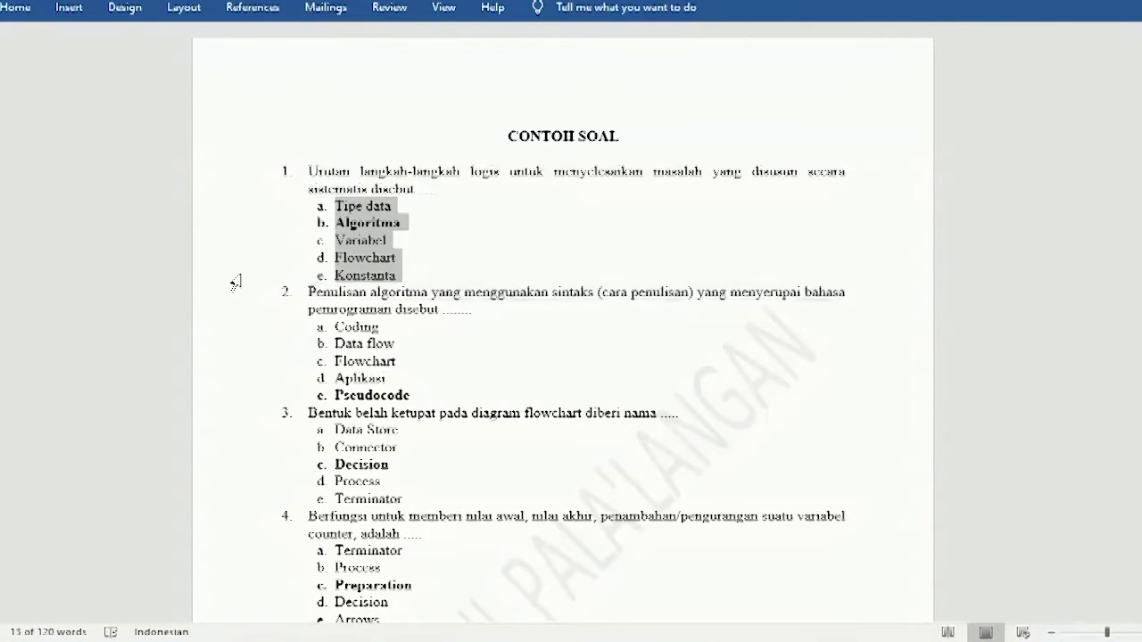
click(16, 7)
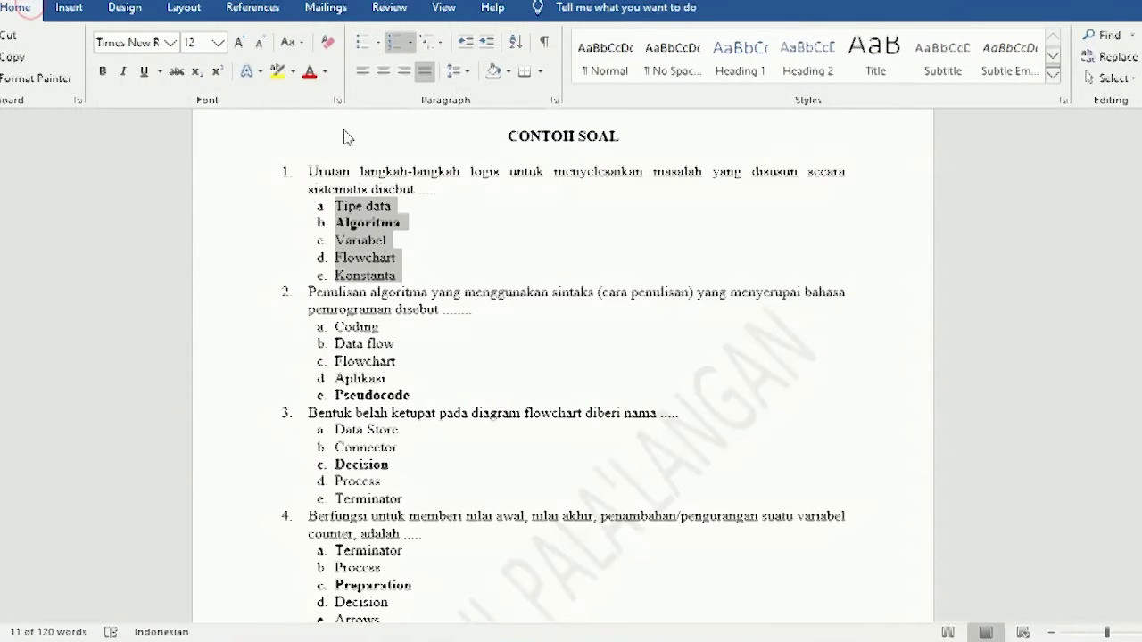
click(398, 46)
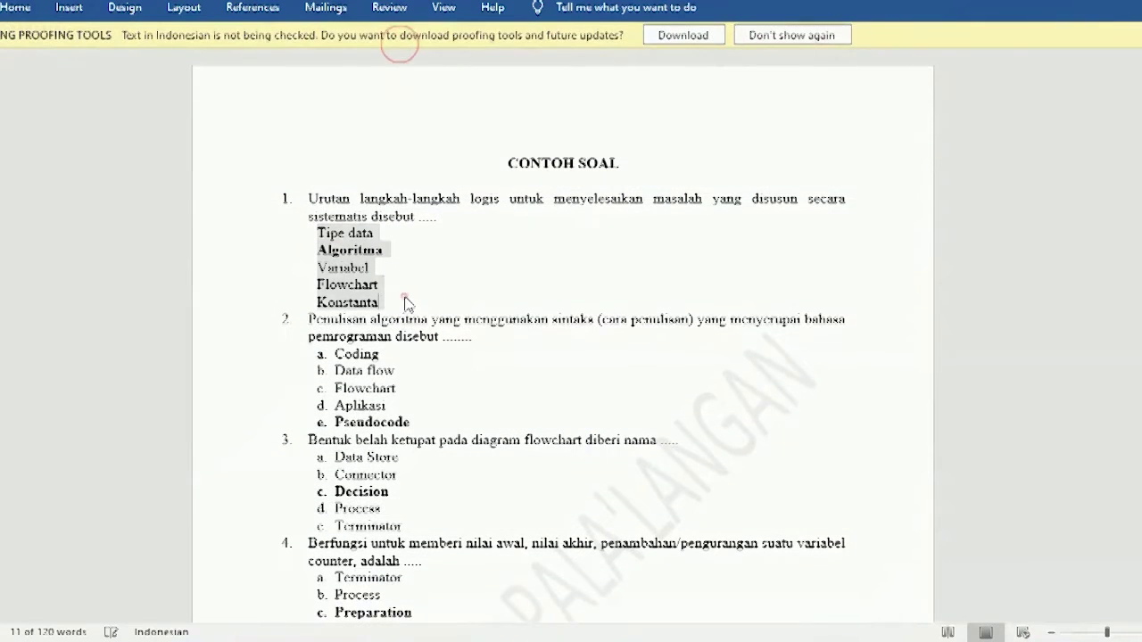
click(402, 301)
drag(257, 243, 258, 306)
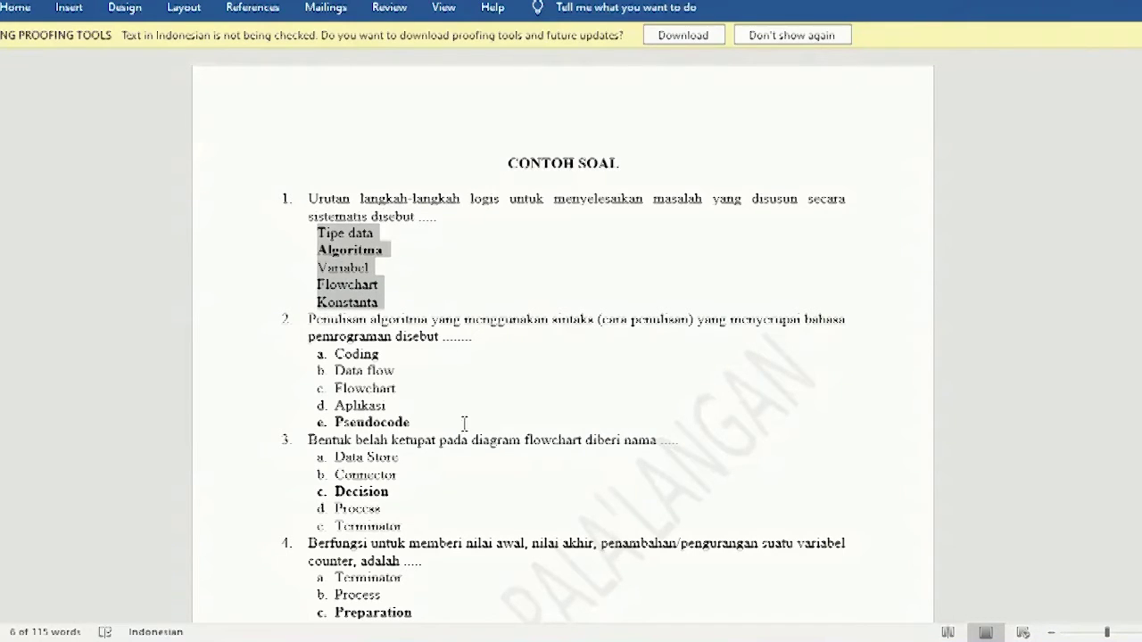
key(alt+Tab)
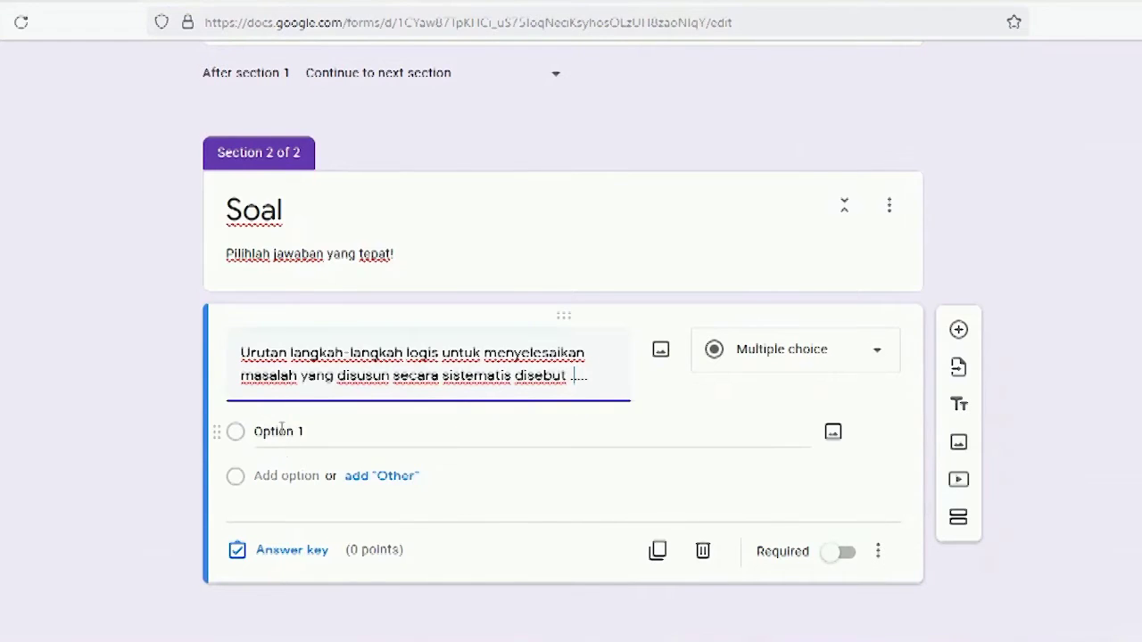
Step: Replace Option 1 with the five answers Tipe data, Algoritma, Variabel, Flowchart and Konstanta
click(279, 428)
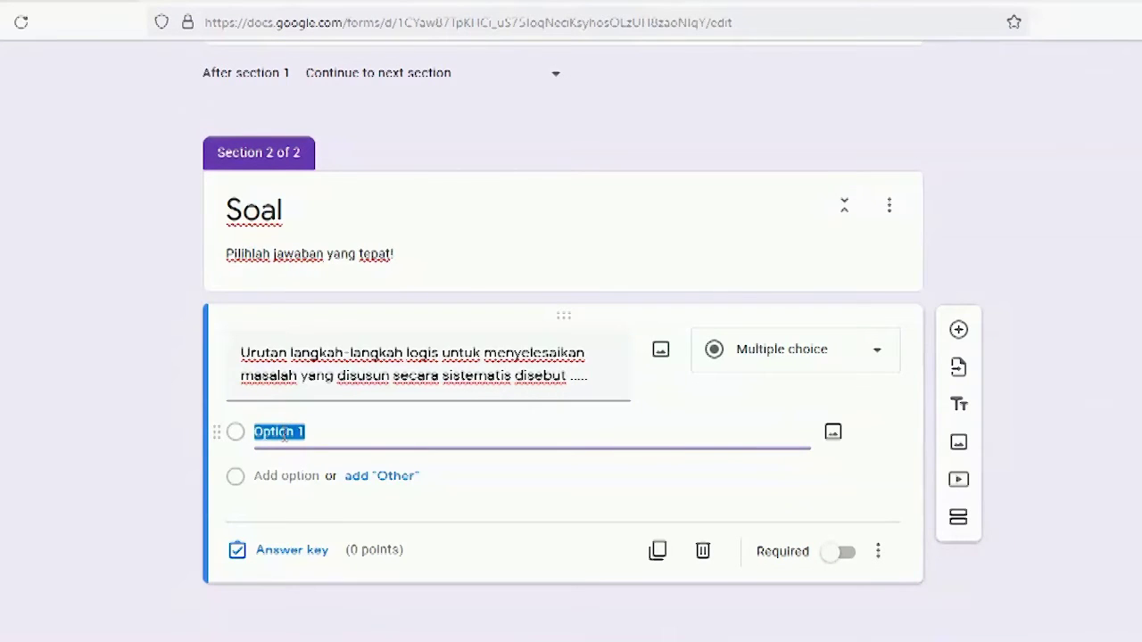
key(ctrl+v)
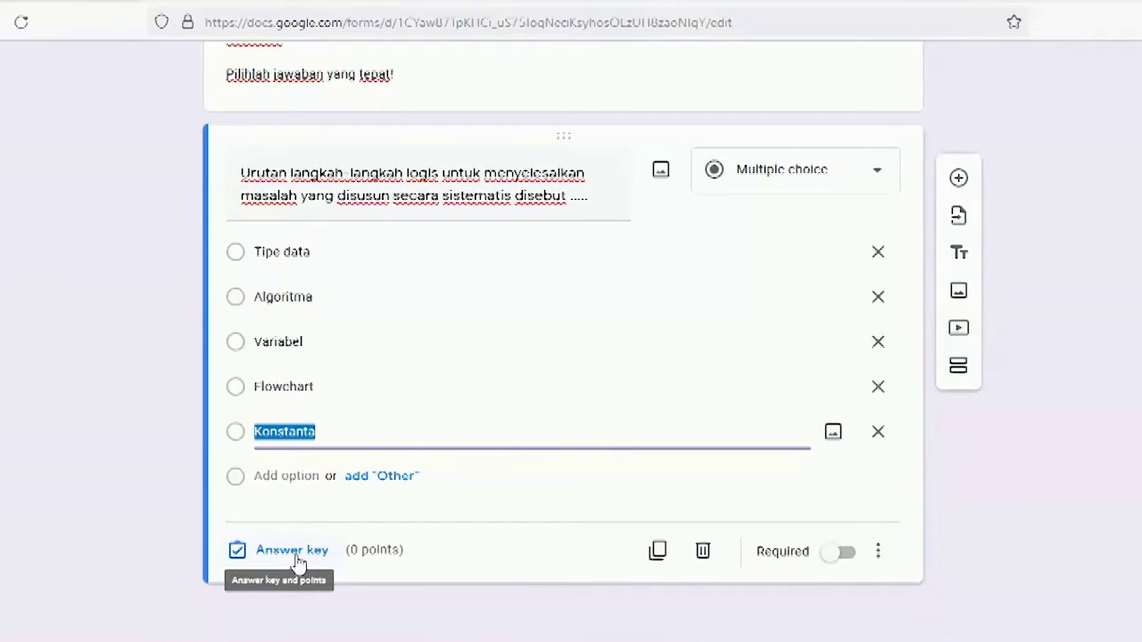
click(305, 559)
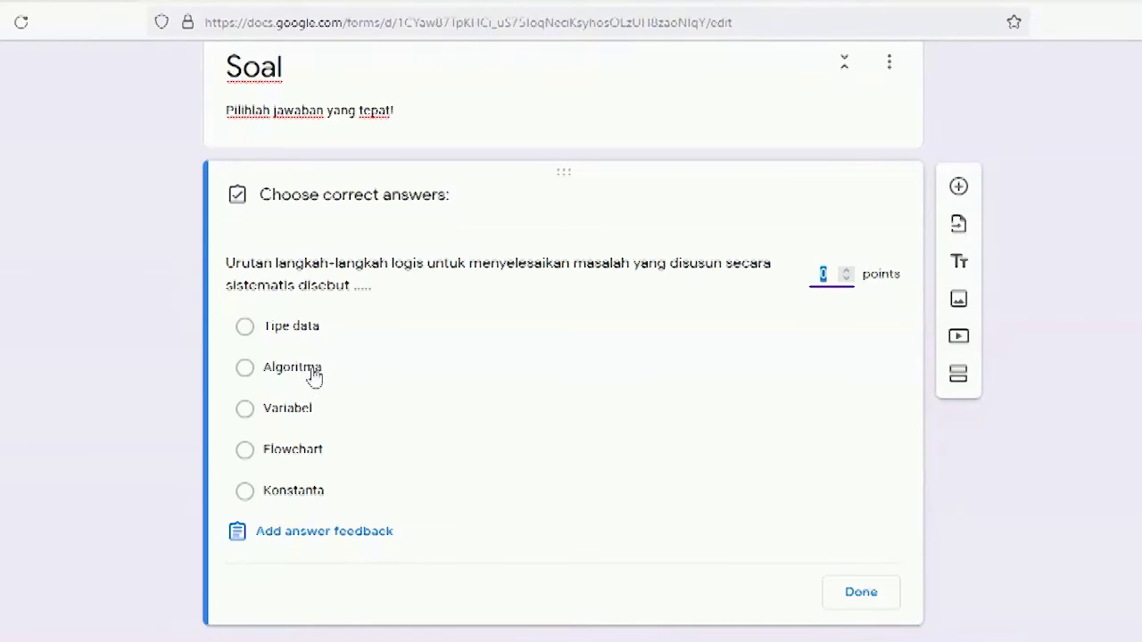
Step: Mark Algoritma as question 1's correct answer, worth 10 points
click(314, 375)
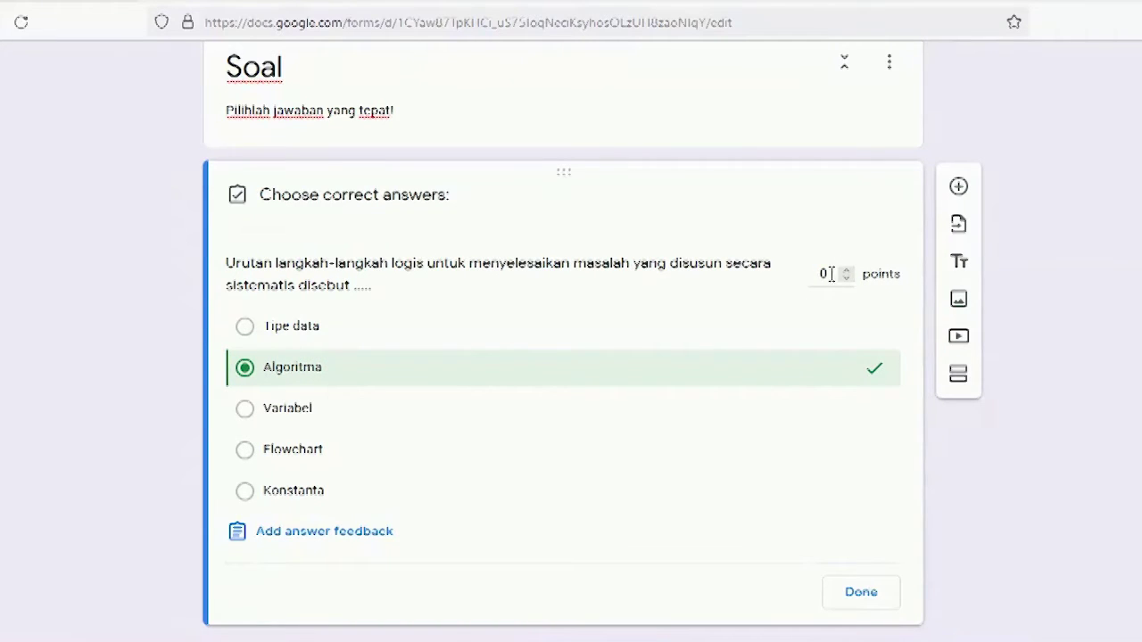
click(830, 274)
text(0)
scroll(838, 517, down, 1)
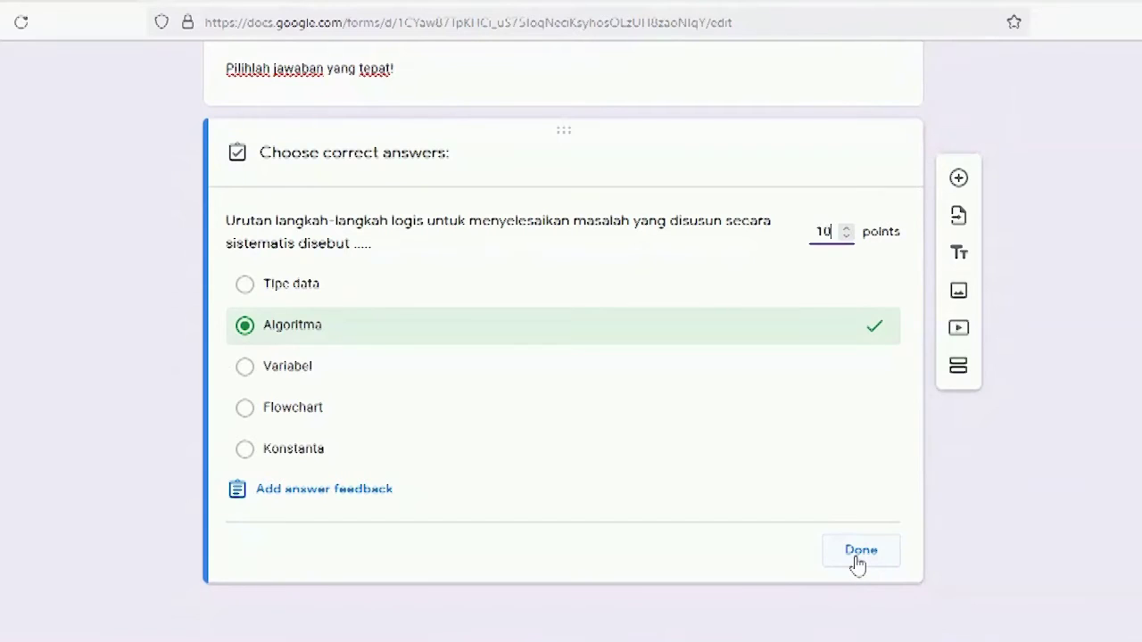
click(859, 555)
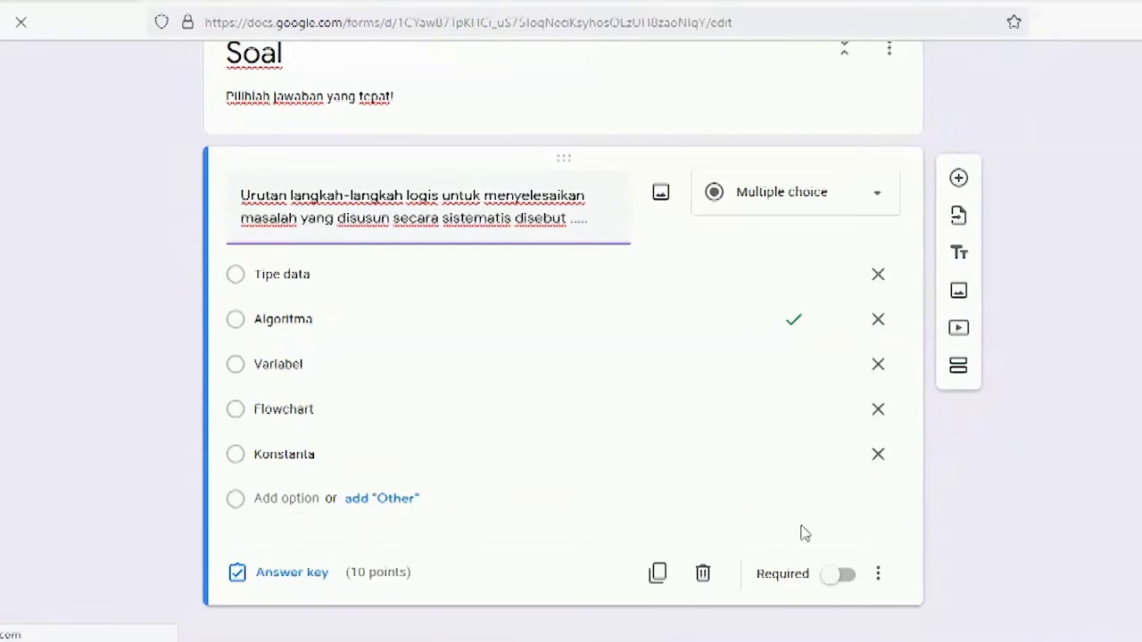
Step: Switch question 1 to required and insert a new blank question below it
click(832, 580)
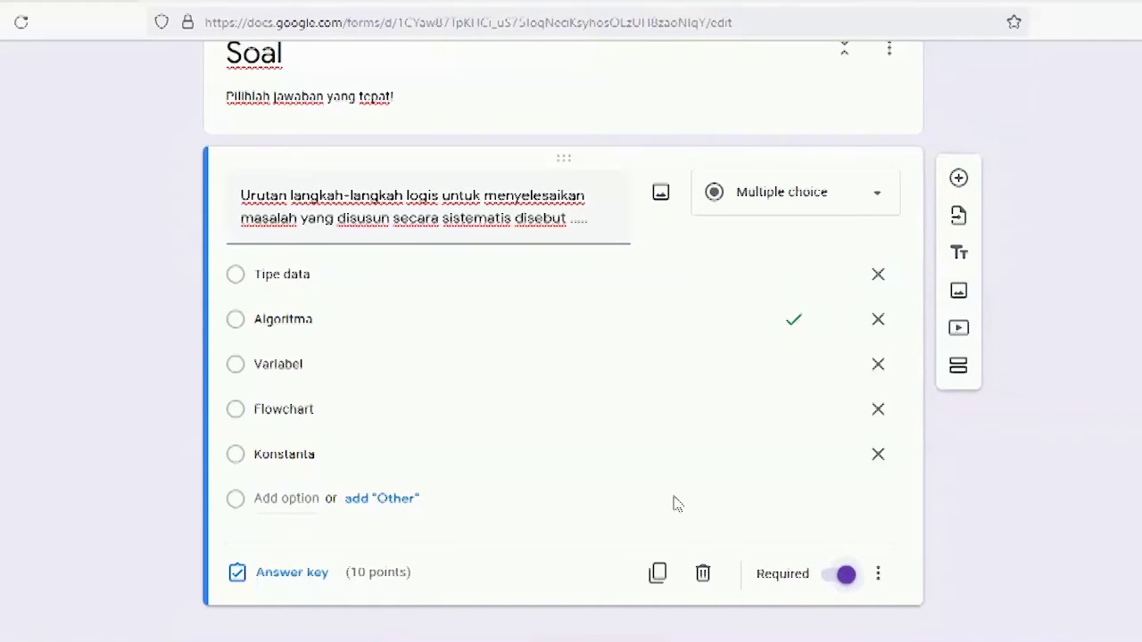
scroll(675, 504, down, 1)
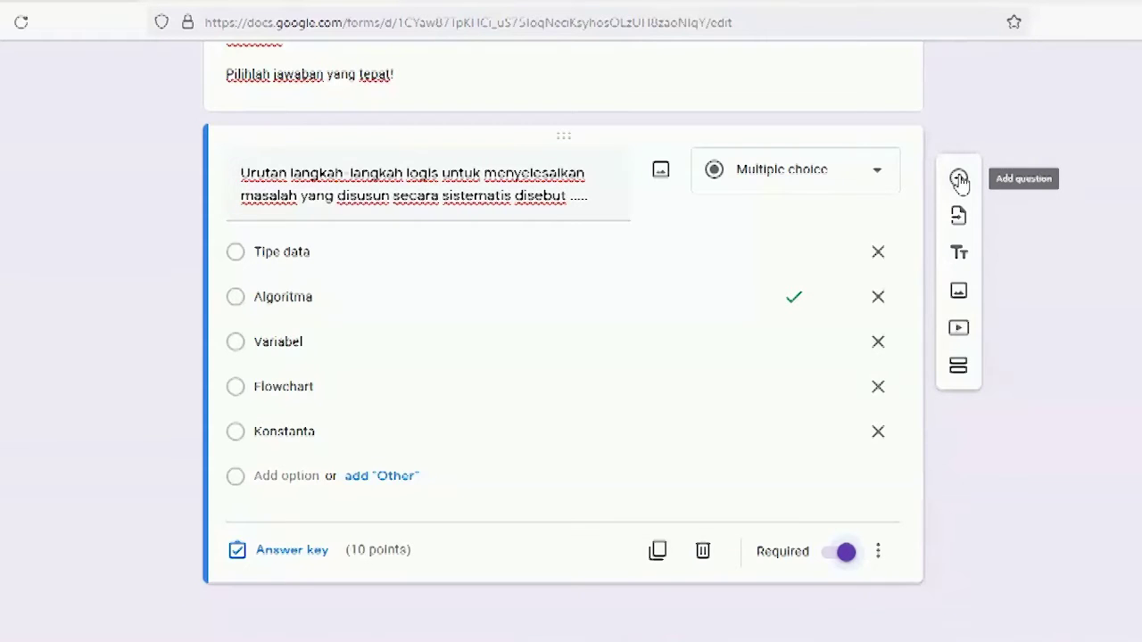
click(959, 180)
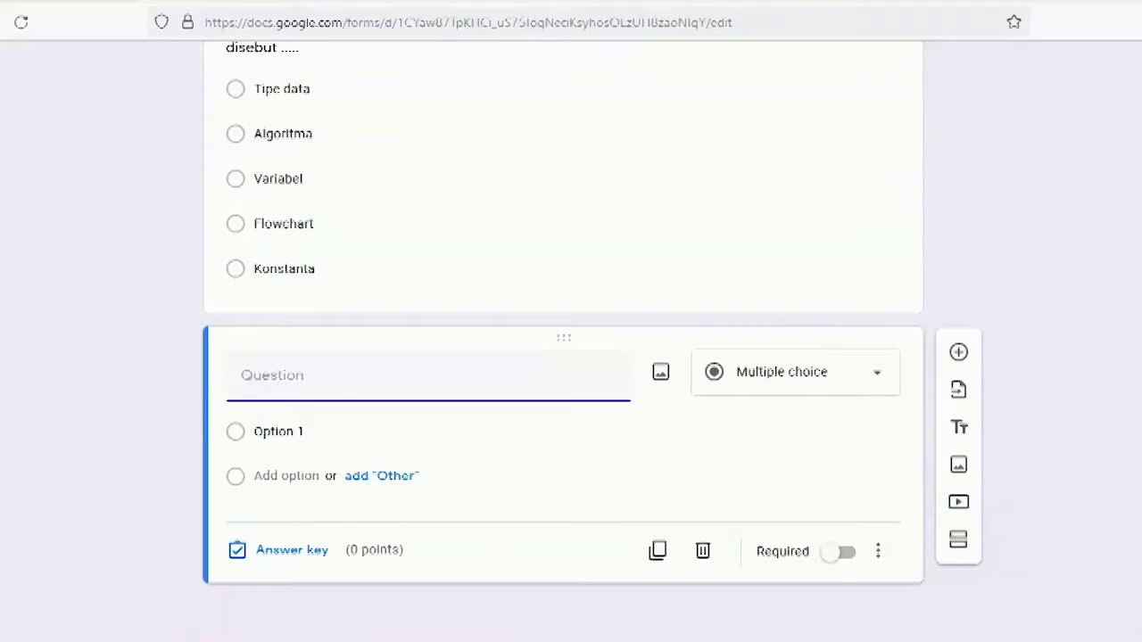
Step: Paste question 2's text from Word as the new question, removing the leading '2.'
key(alt+Tab)
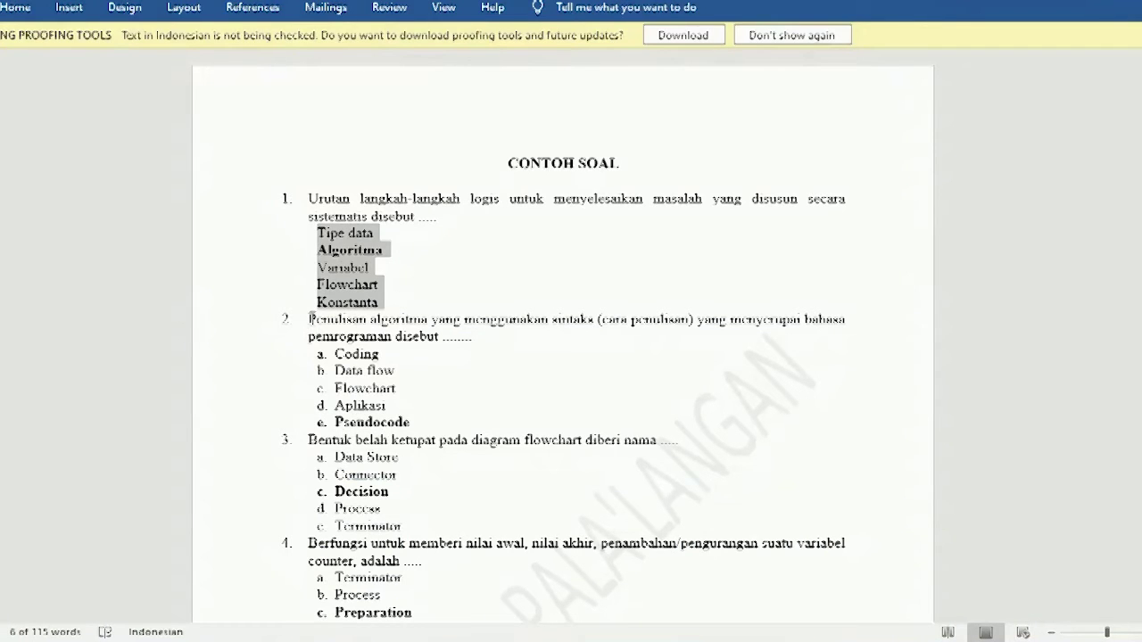
drag(310, 319, 472, 341)
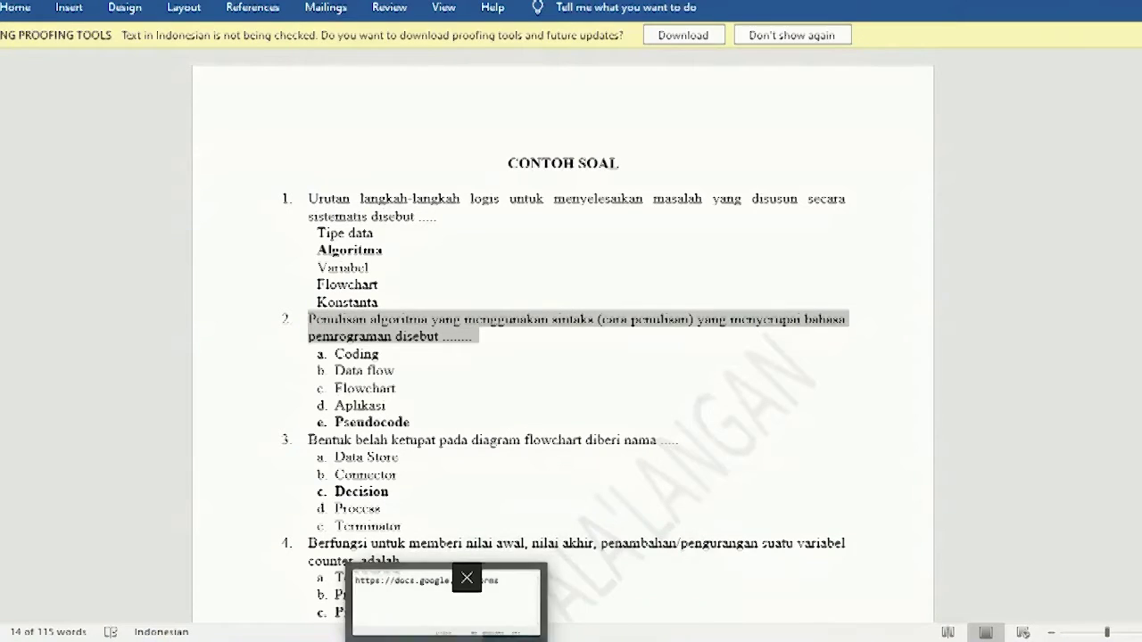
click(544, 635)
text(2. Penulisan algoritma yang menggunakan sintaks (cara penulisan) yang menyerupai bahasa pemrograman disebut ........)
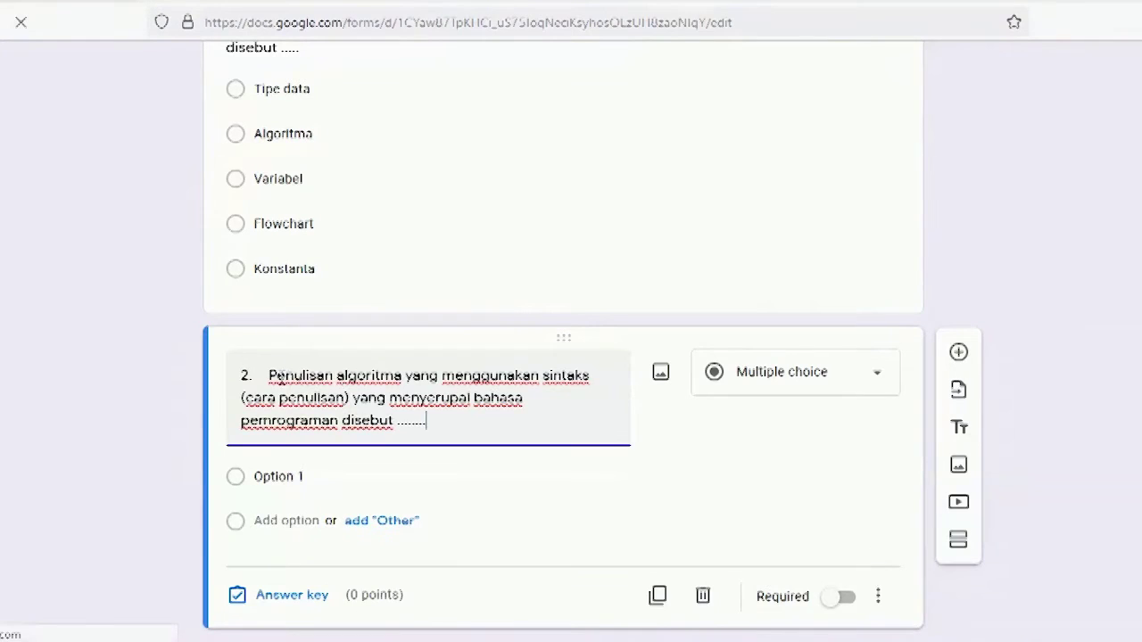
click(271, 376)
key(BackSpace)
key(BackSpace)
key(BackSpace)
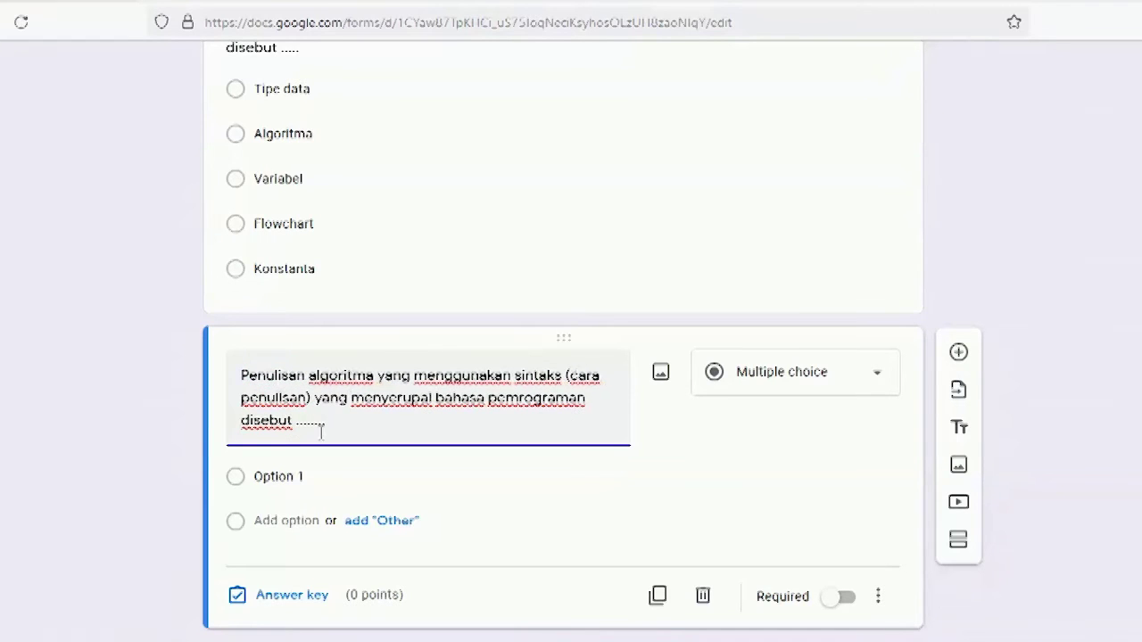
scroll(448, 599, down, 1)
Step: Strip the a–e lettering from question 2's answers and paste them as its five options
key(alt+Tab)
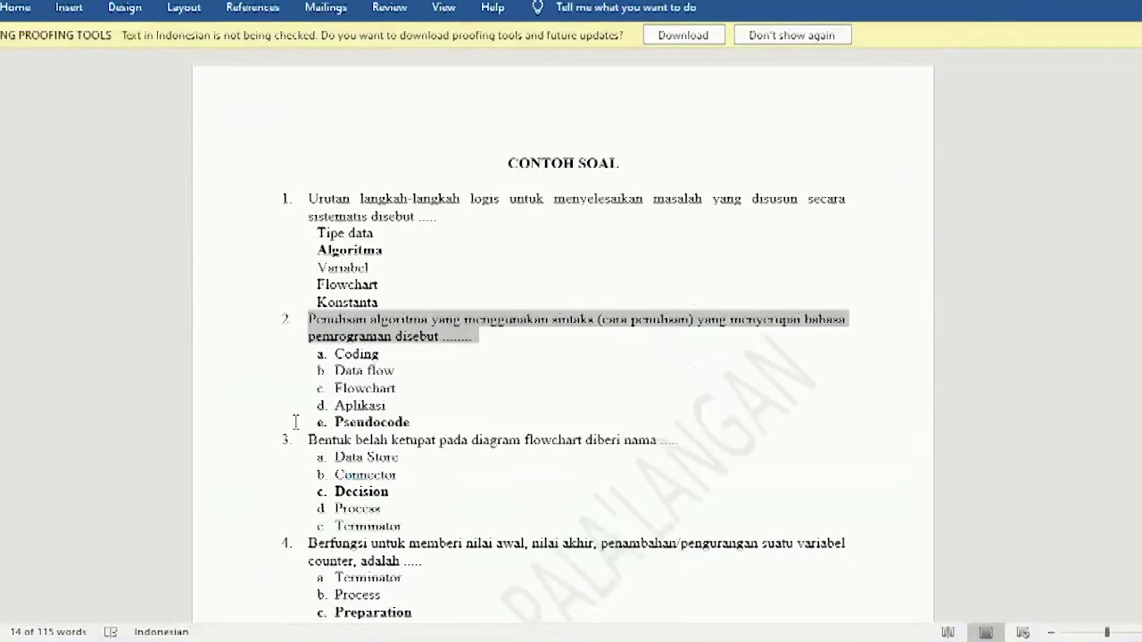
drag(255, 351, 265, 428)
key(ctrl+c)
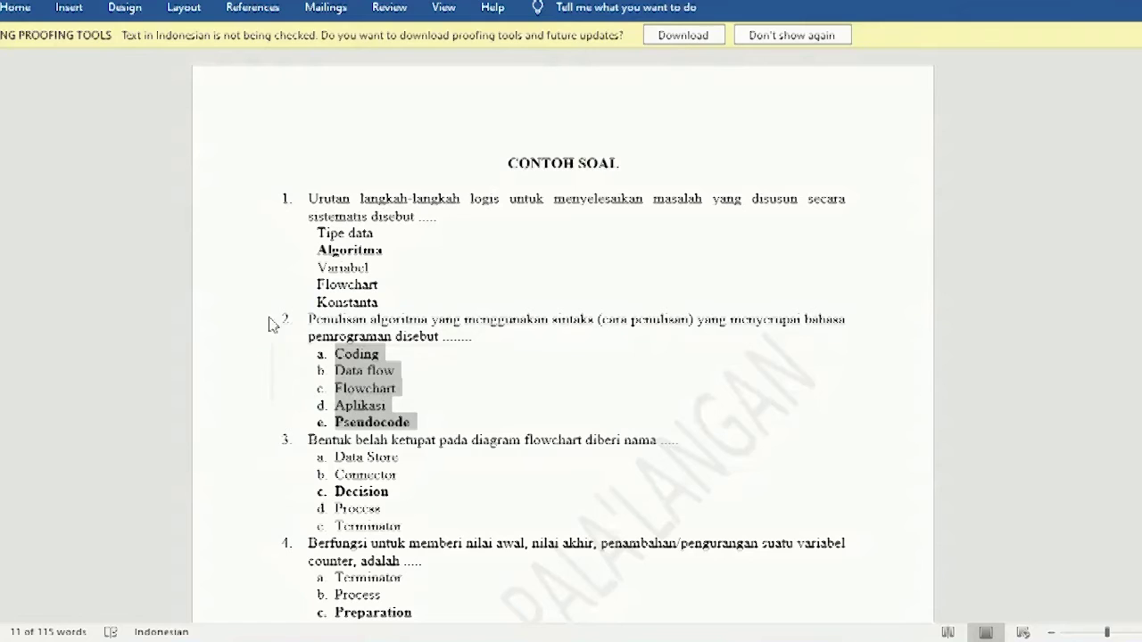
click(69, 7)
click(16, 7)
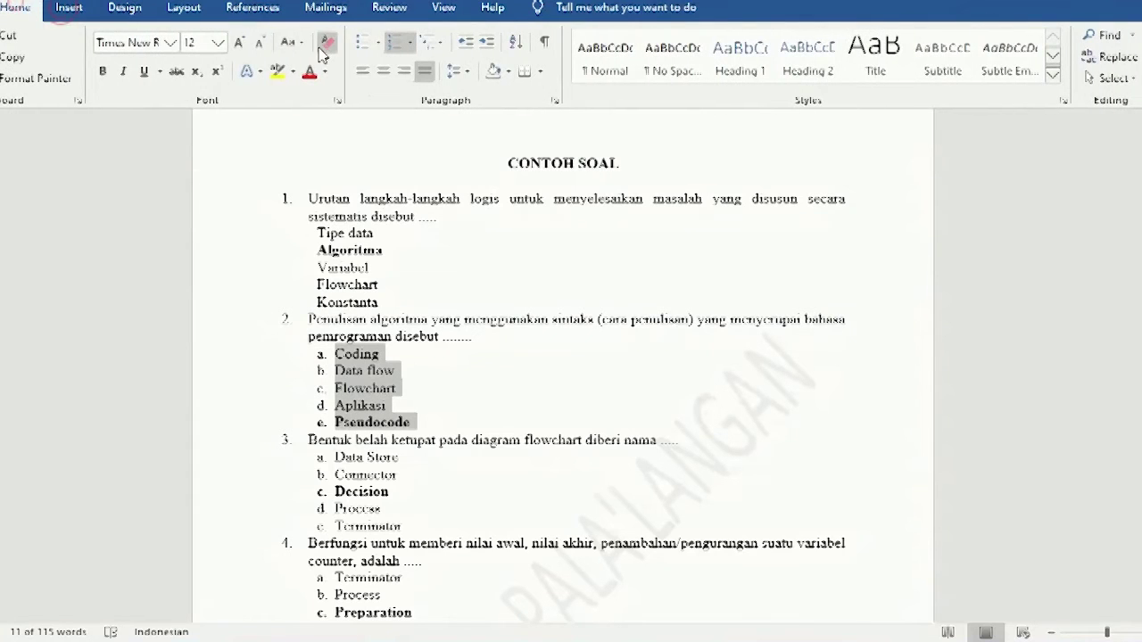
click(389, 52)
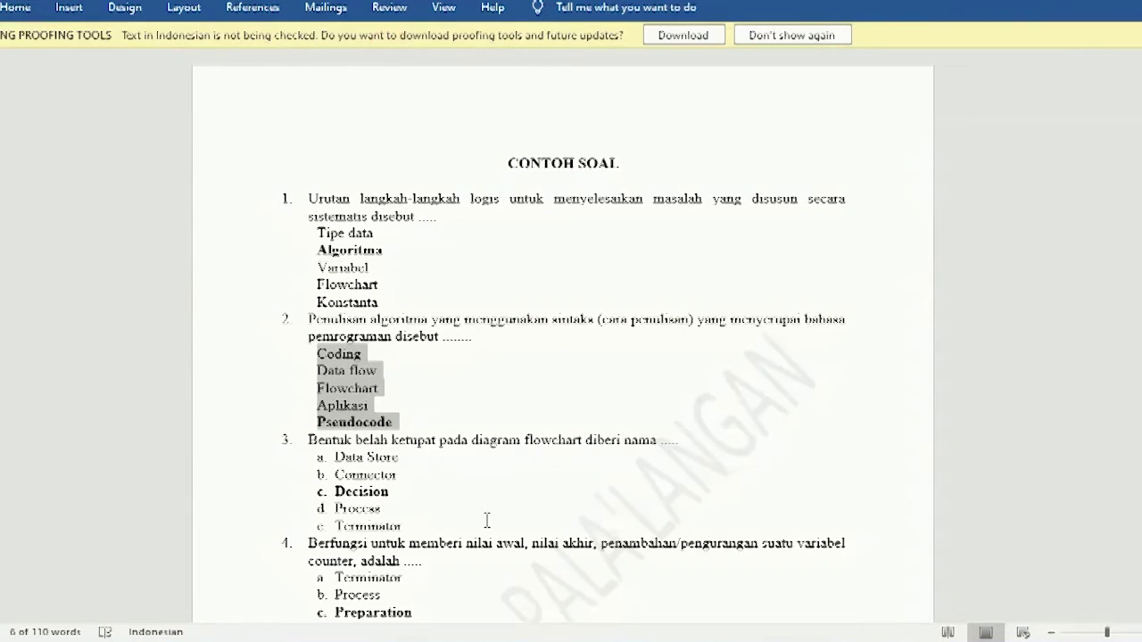
key(alt+Tab)
click(319, 452)
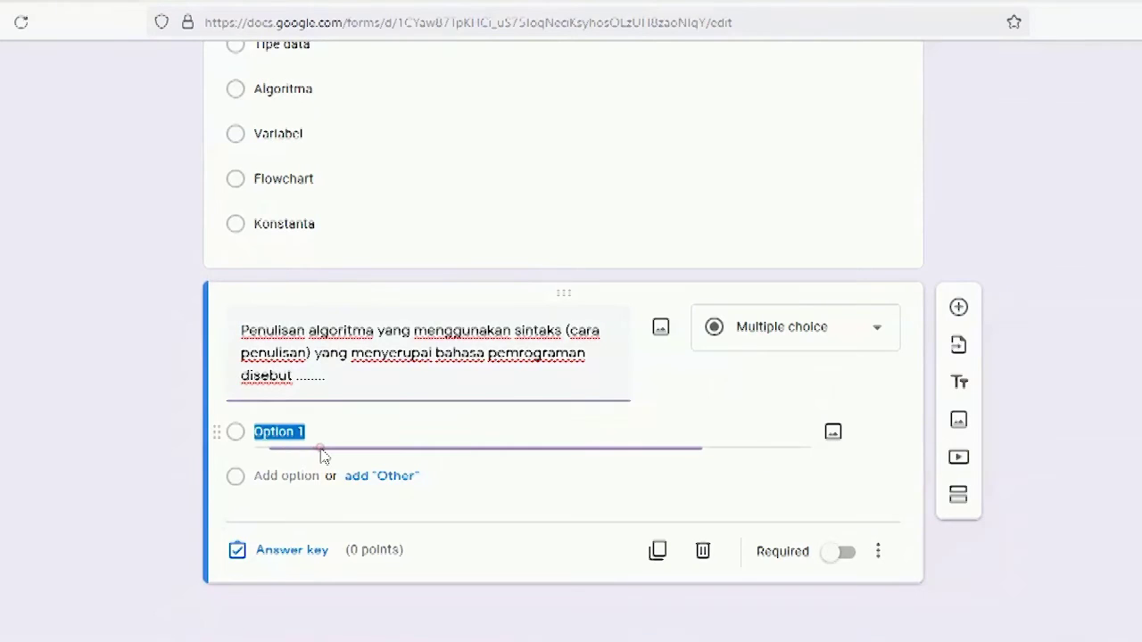
key(ctrl+v)
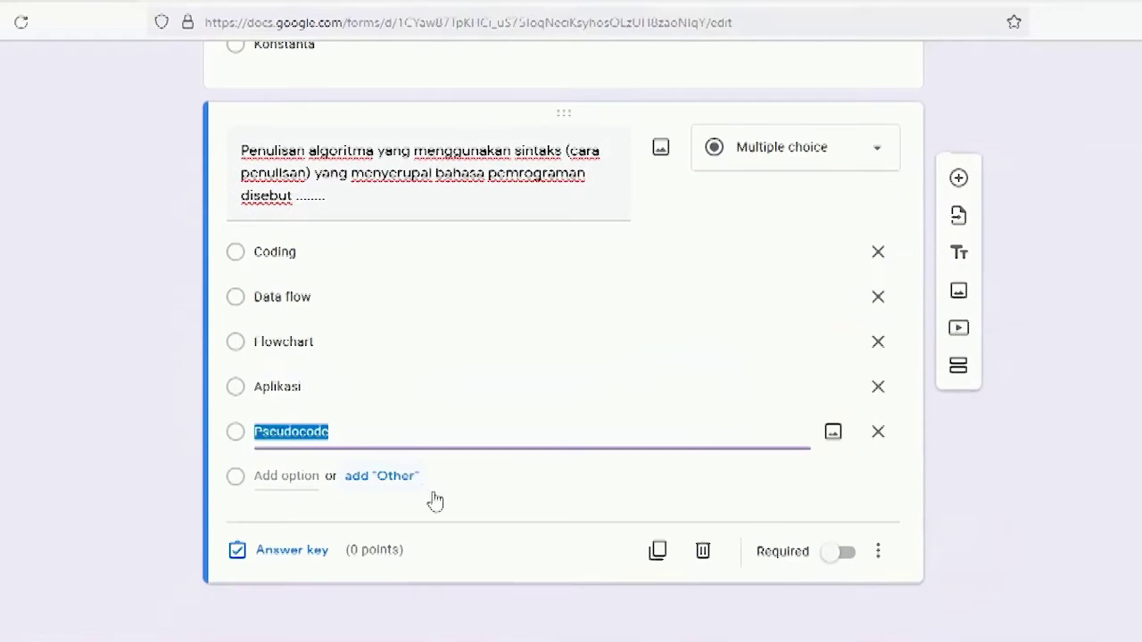
Step: Make Pseudocode the 10-point correct answer, set question 2 required, and add a new question
click(308, 549)
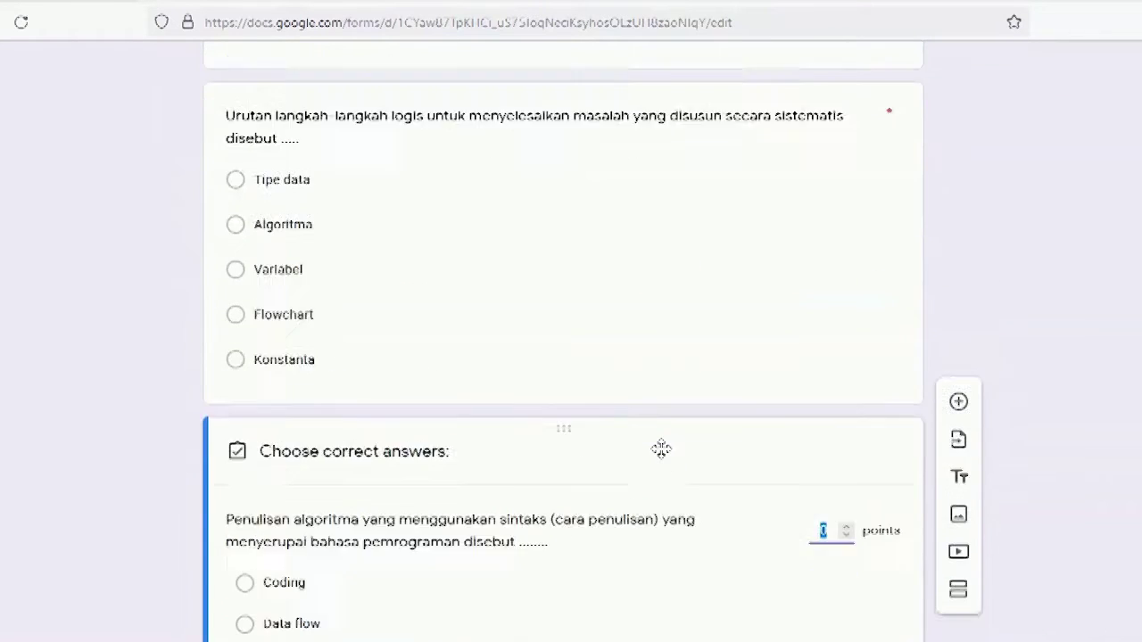
click(301, 492)
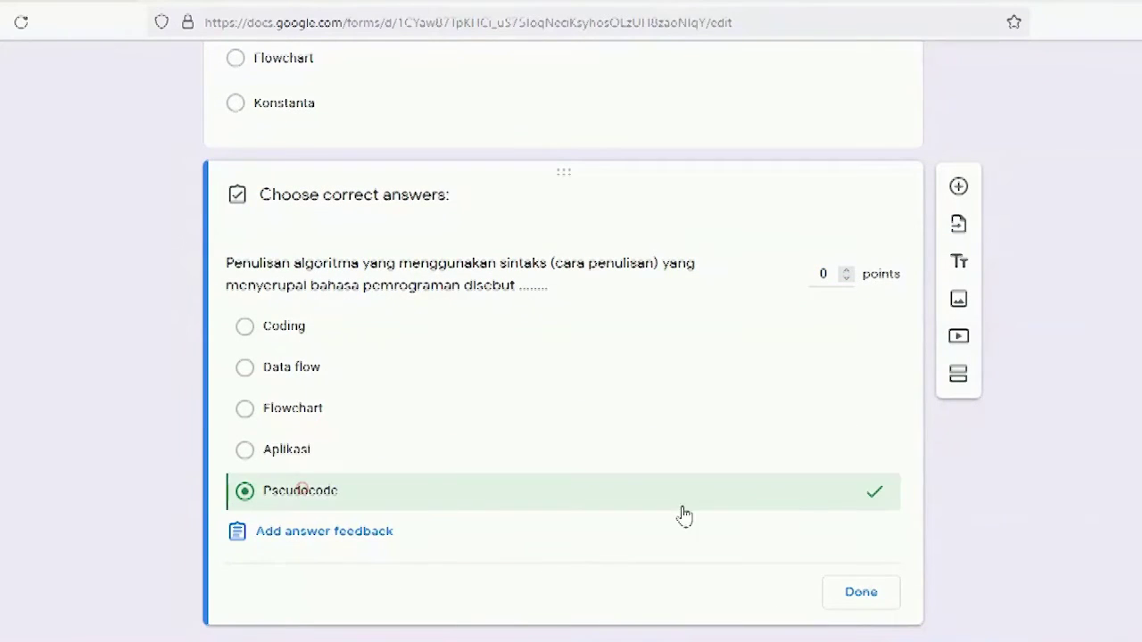
click(822, 275)
double_click(823, 275)
text(10)
click(857, 595)
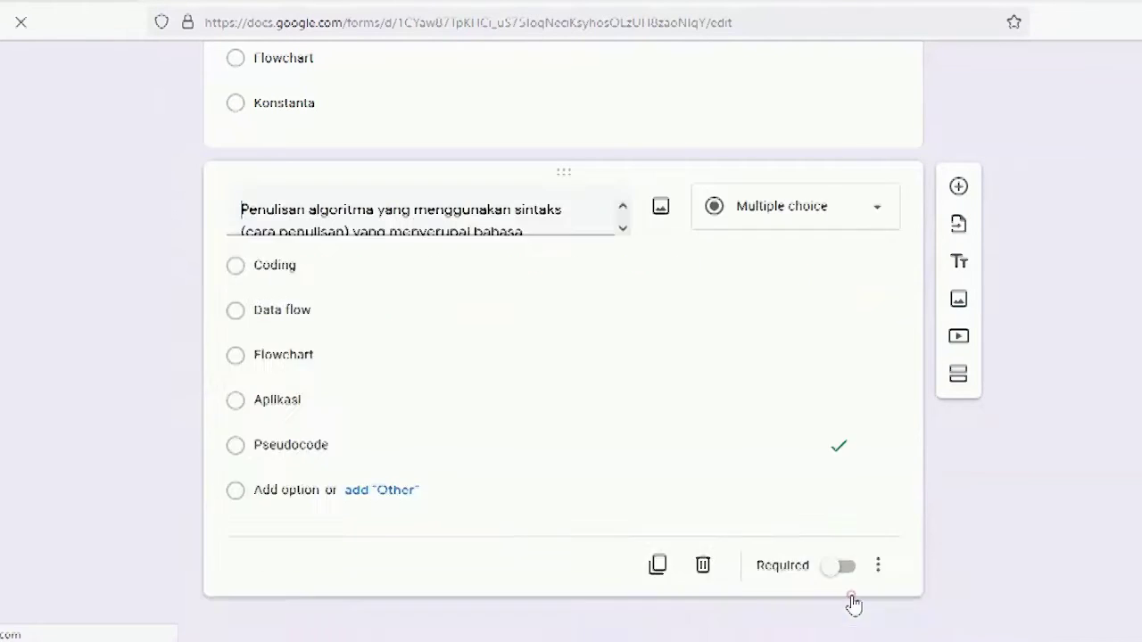
scroll(680, 439, down, 1)
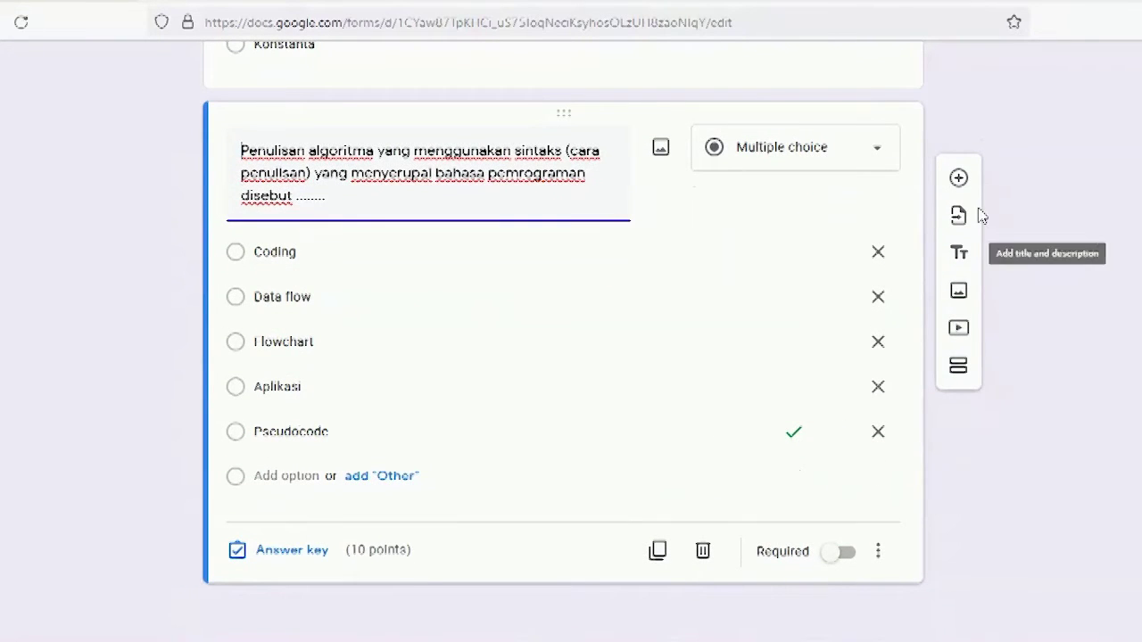
click(841, 554)
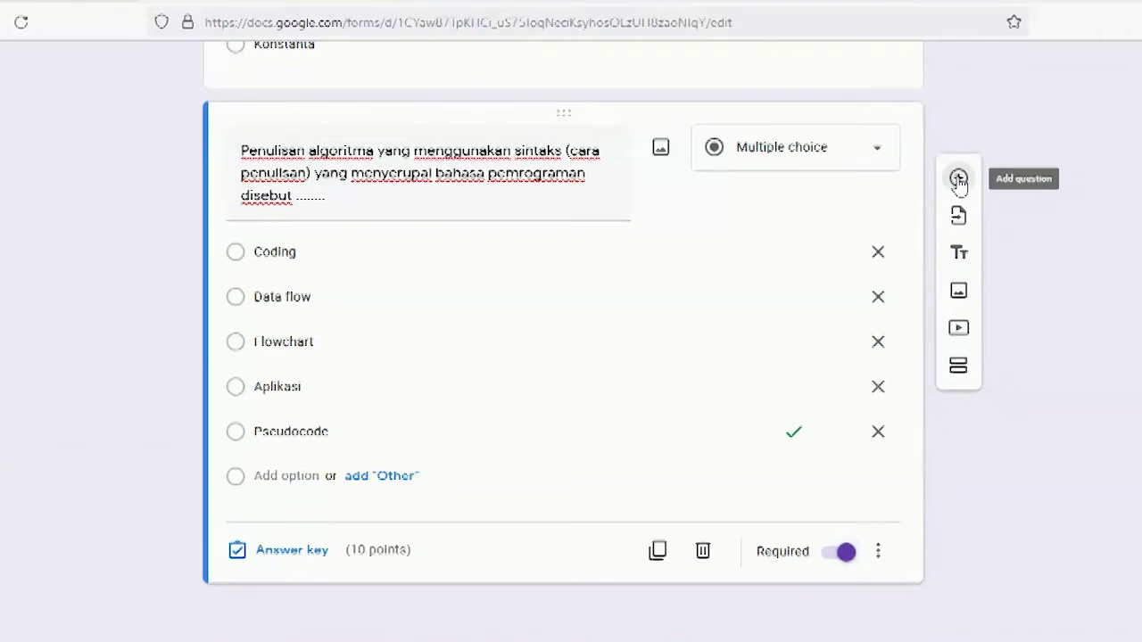
click(958, 178)
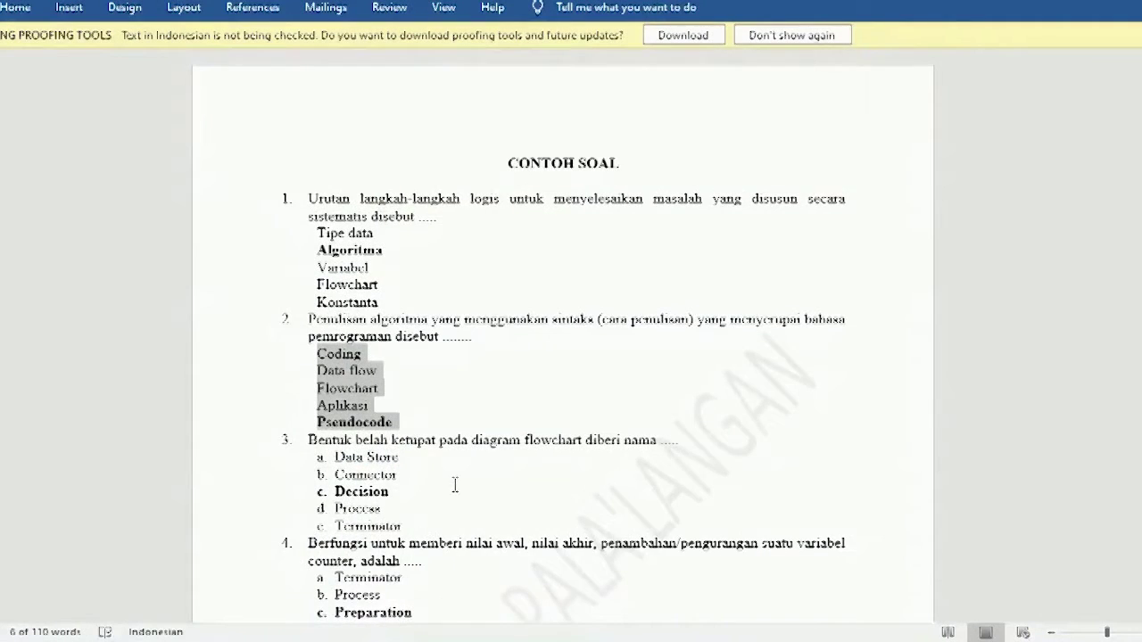
Step: Paste question 3's text 'Bentuk belah ketupat…' from Word, removing the leading '3.'
scroll(463, 481, down, 3)
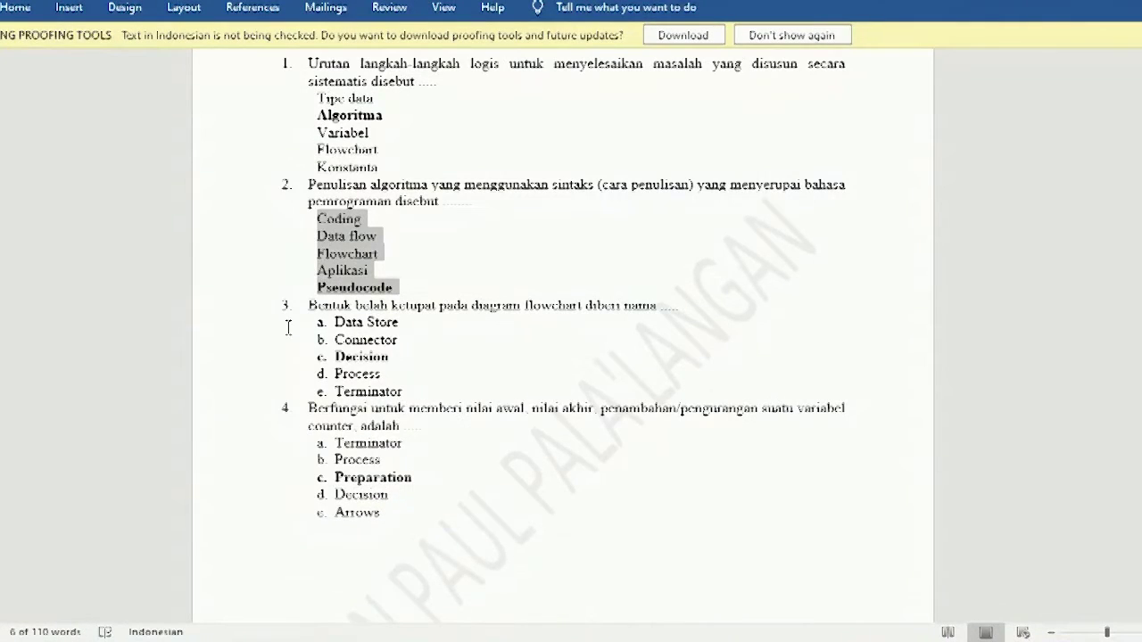
drag(308, 305, 687, 305)
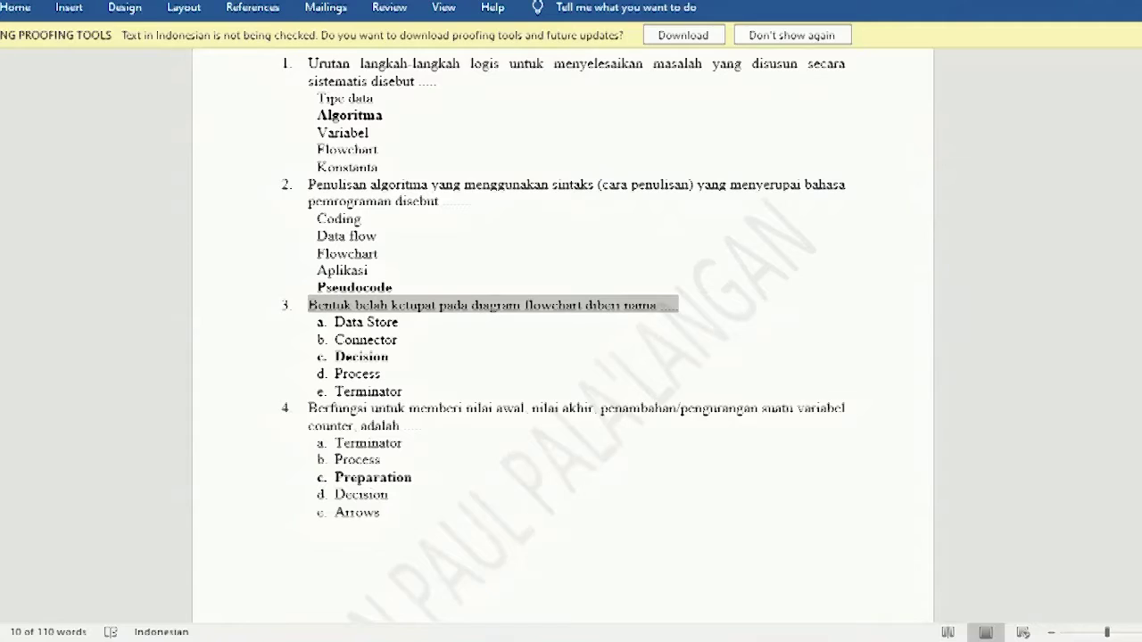
key(alt+Tab)
text(3.	Bentuk belah ketupat pada diagram flowchart diberi nama .....)
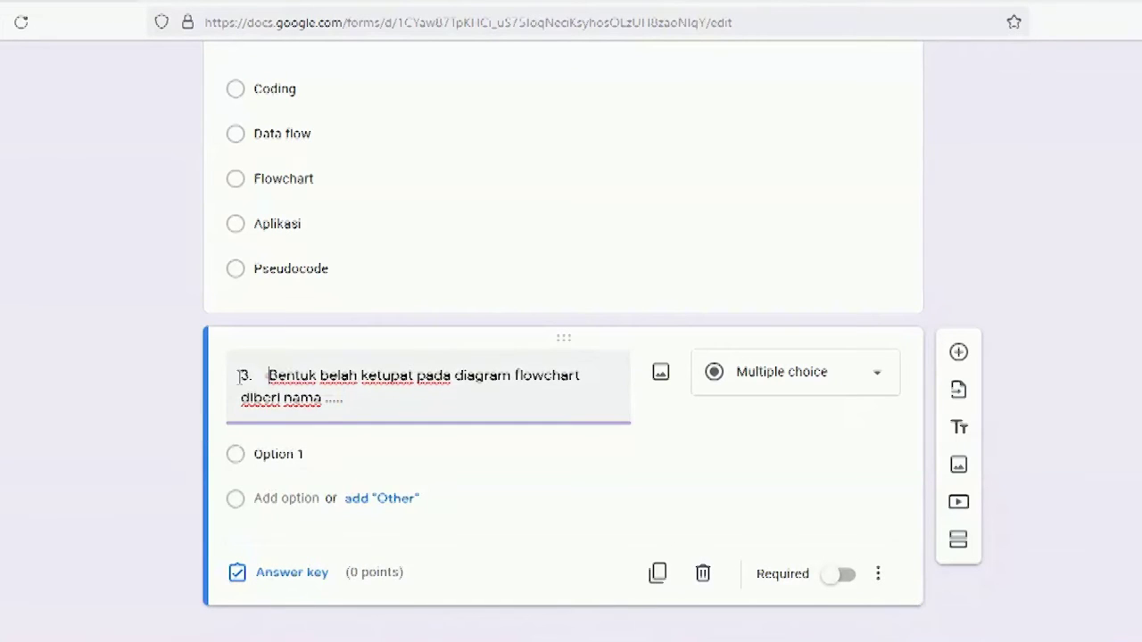
shift+click(240, 375)
key(BackSpace)
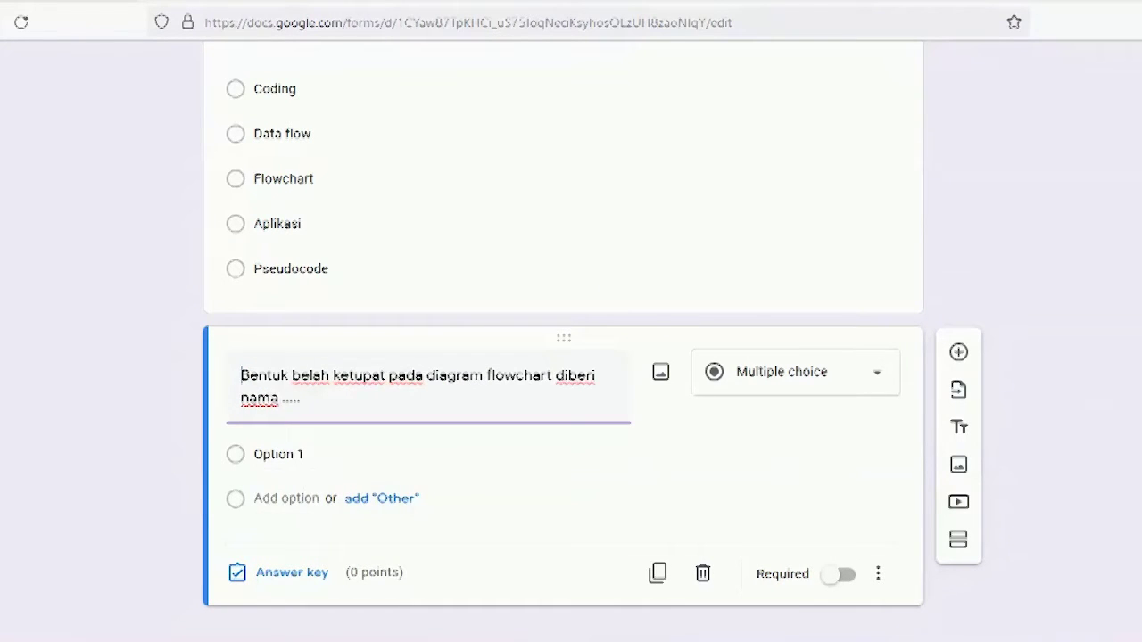
Step: Strip the lettering from question 3's answers and paste Data Store through Terminator as options
key(alt+Tab)
drag(333, 323, 395, 384)
click(15, 7)
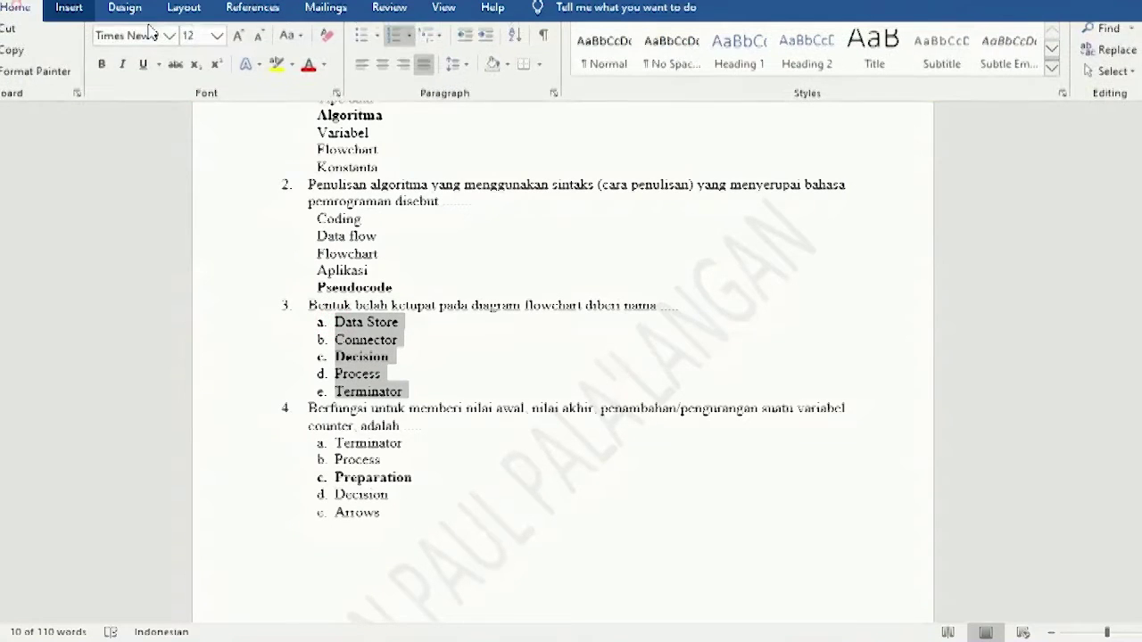
click(394, 42)
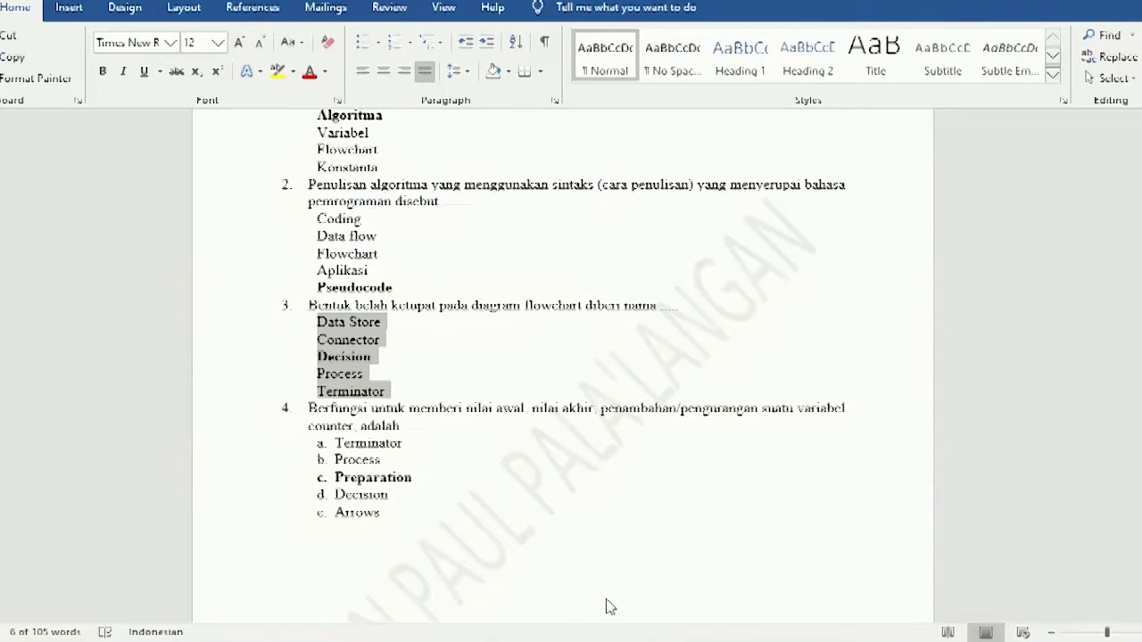
key(alt+Tab)
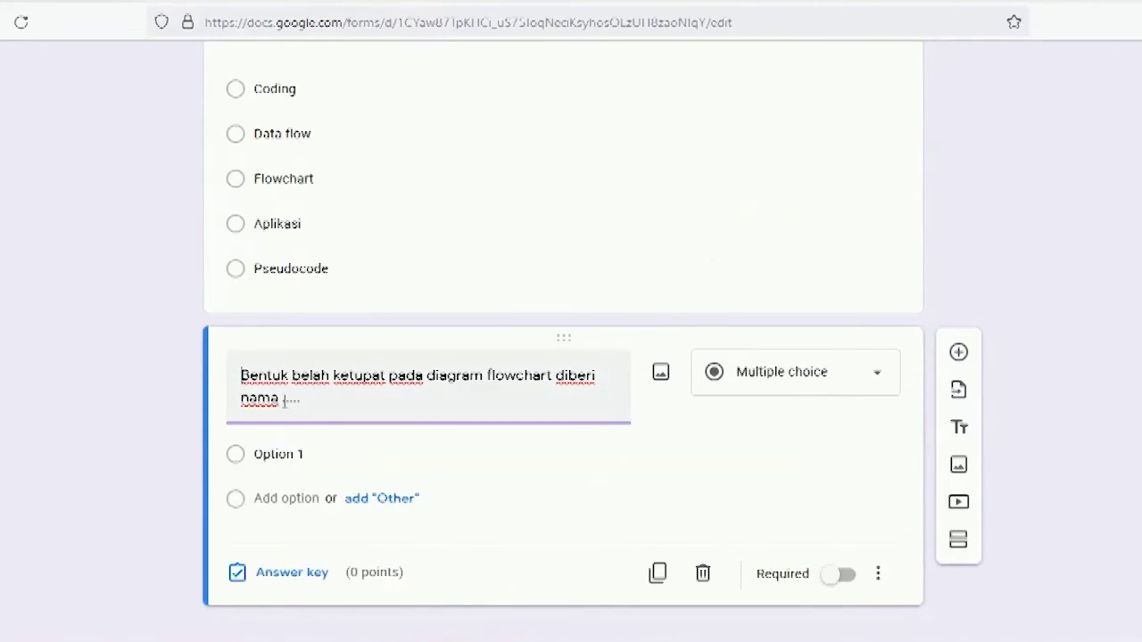
click(323, 461)
text(Data Store Connector Decision Process Terminator)
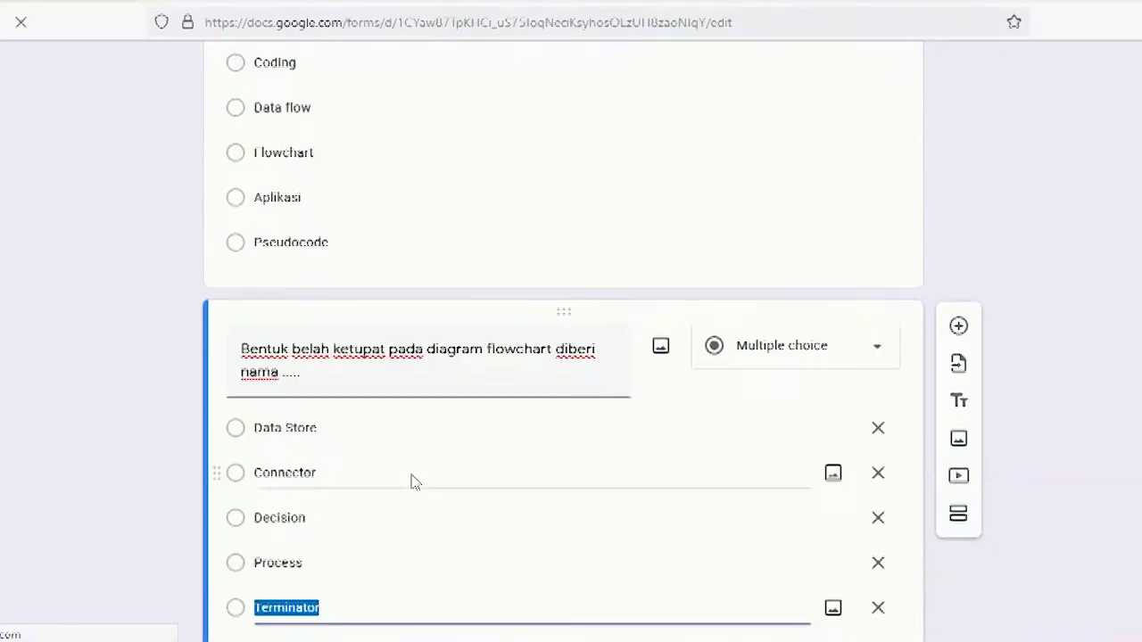
Step: Make Decision the 10-point correct answer, set question 3 required, and add a new question
click(291, 549)
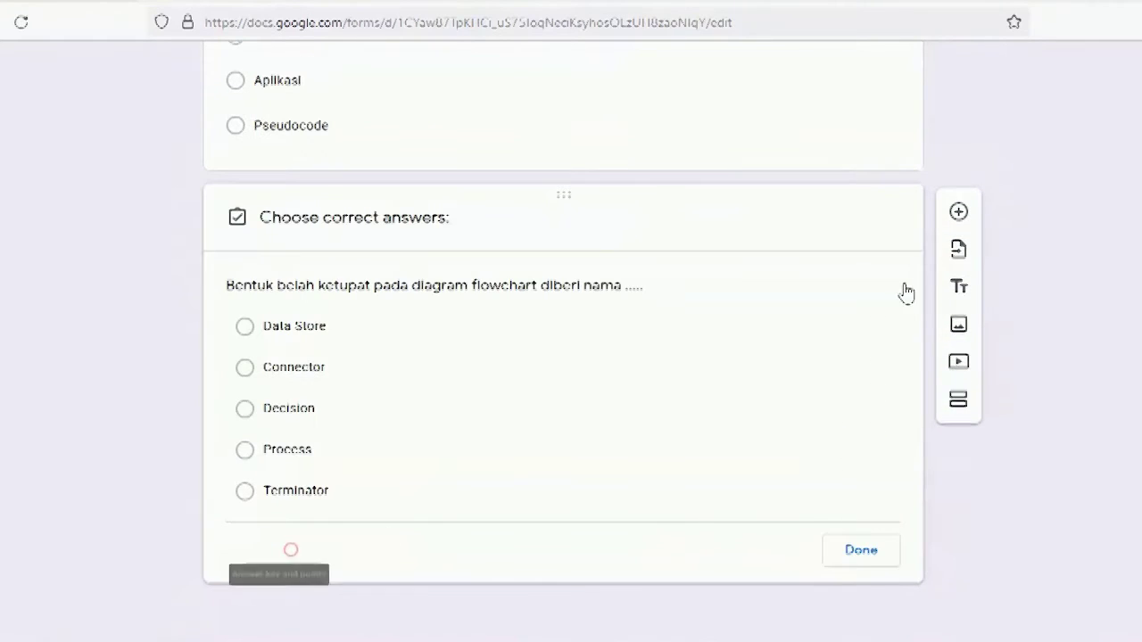
click(836, 287)
text(10)
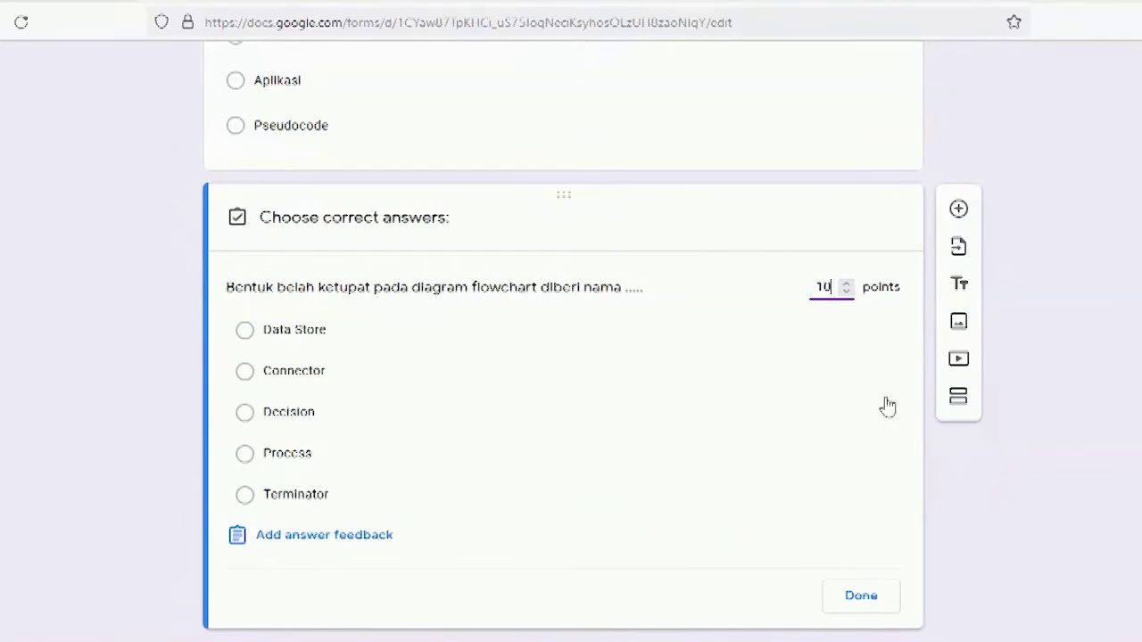
click(860, 596)
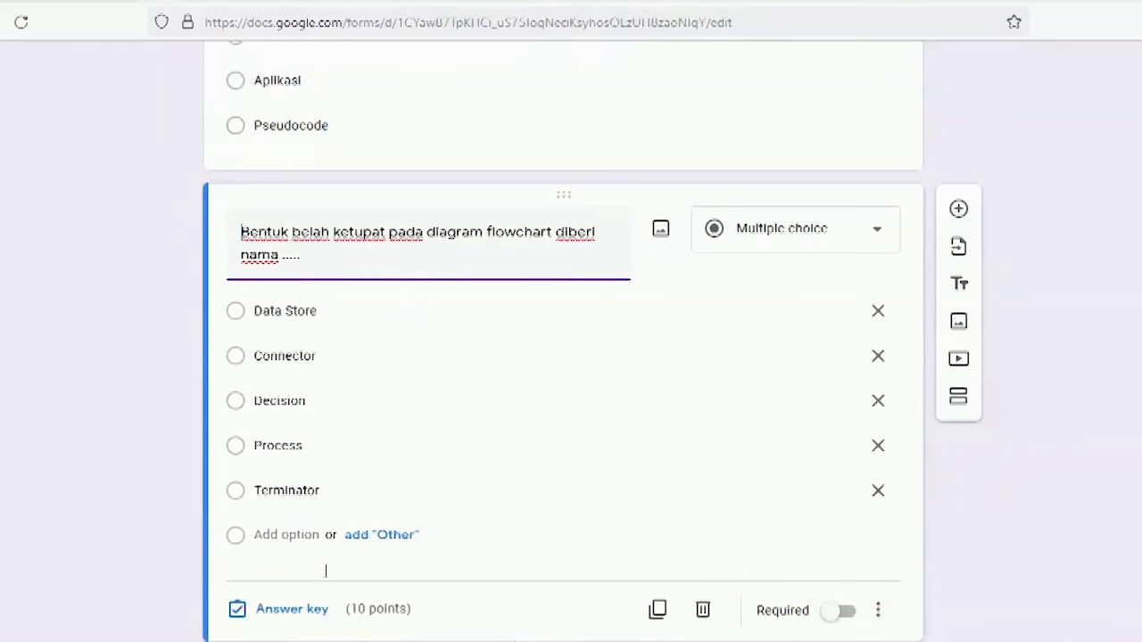
click(303, 614)
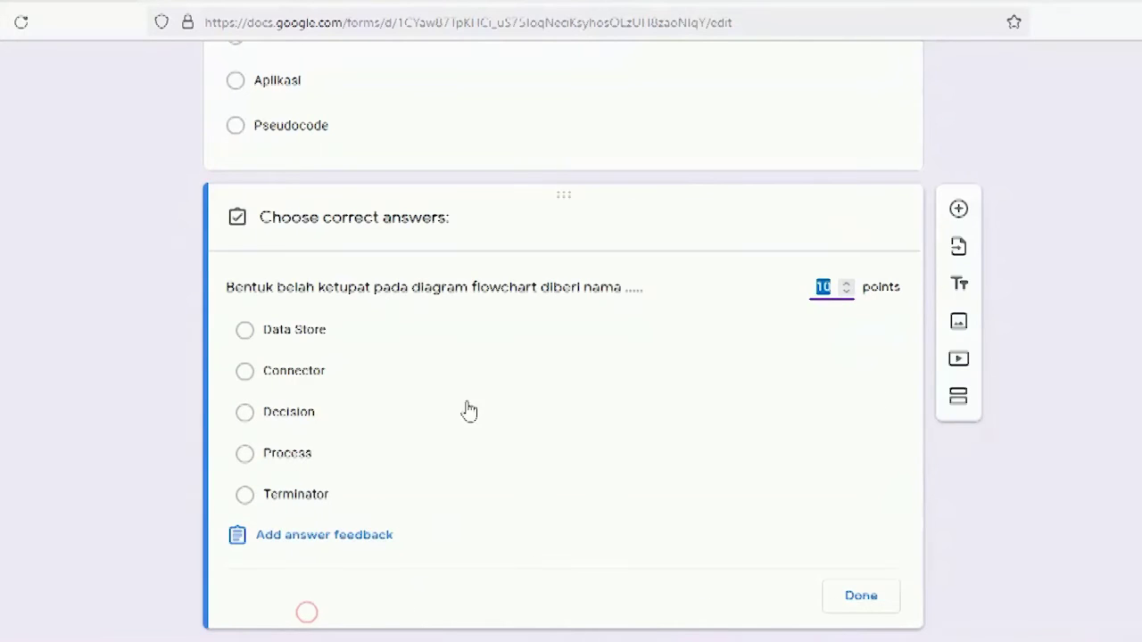
click(325, 416)
click(861, 605)
click(862, 605)
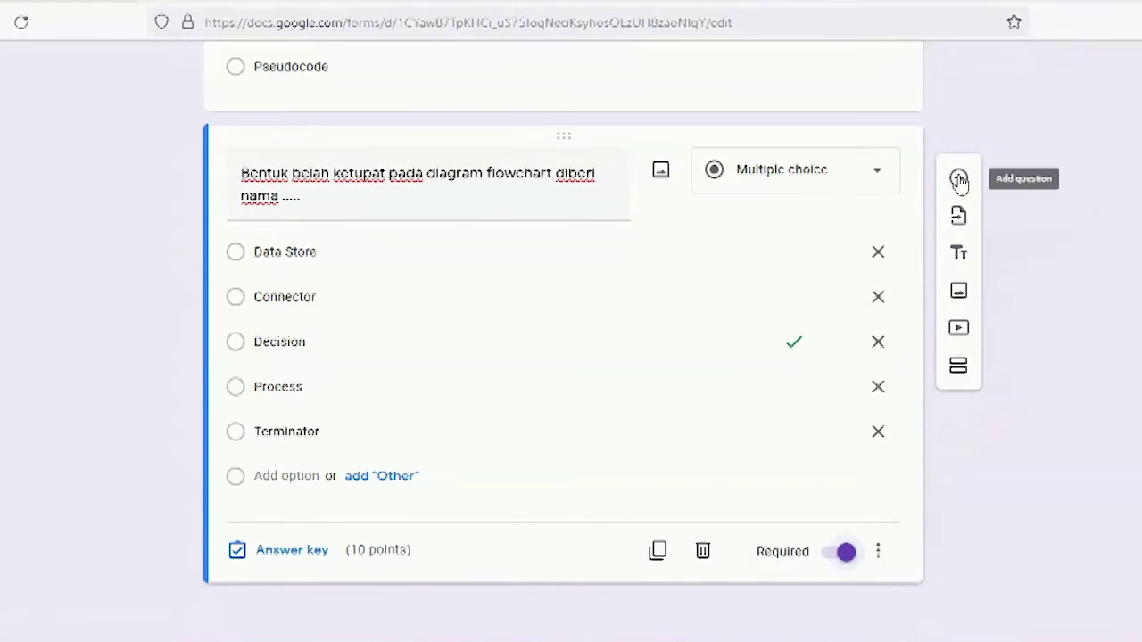
click(958, 177)
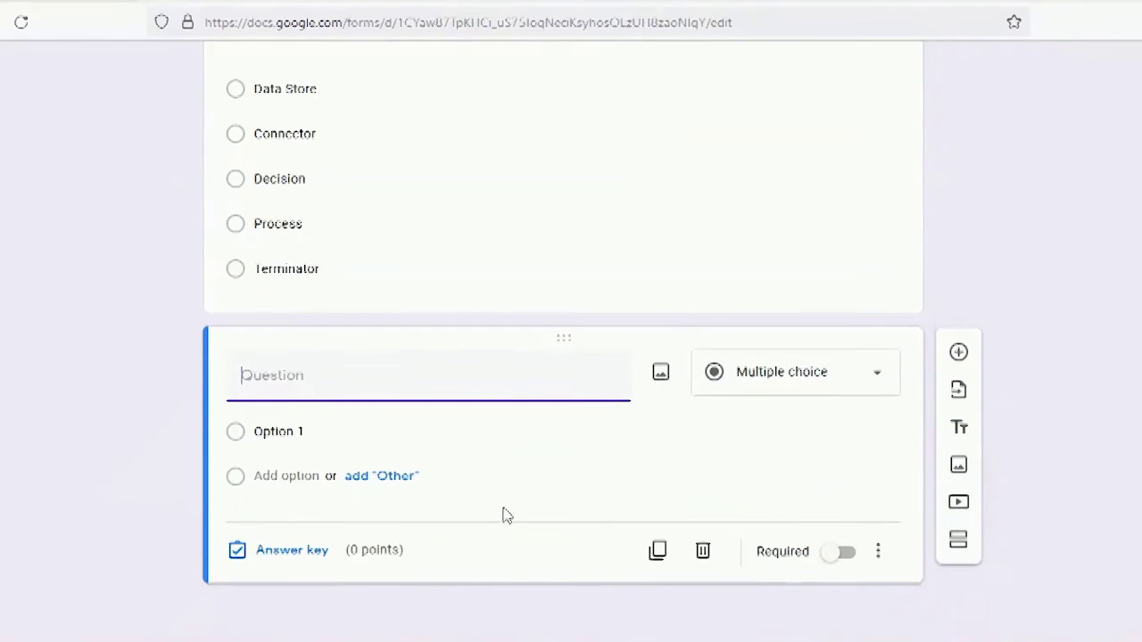
Step: Paste question 4's text 'Berfungsi untuk memberi nilai awal…' from Word, removing the leading '4.'
click(331, 640)
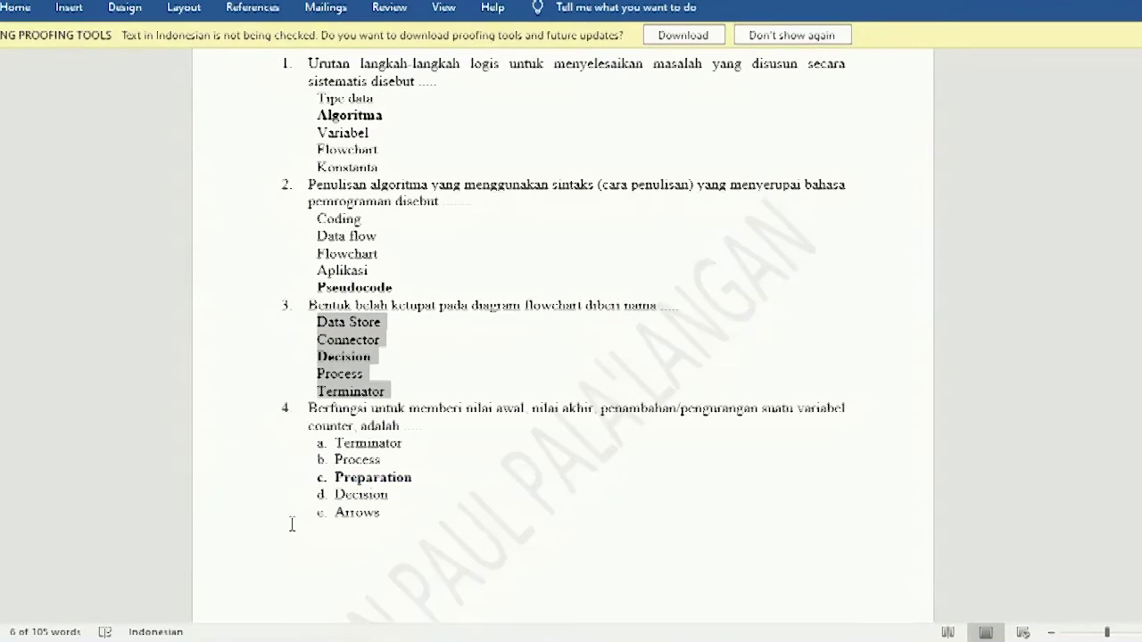
drag(311, 408, 431, 434)
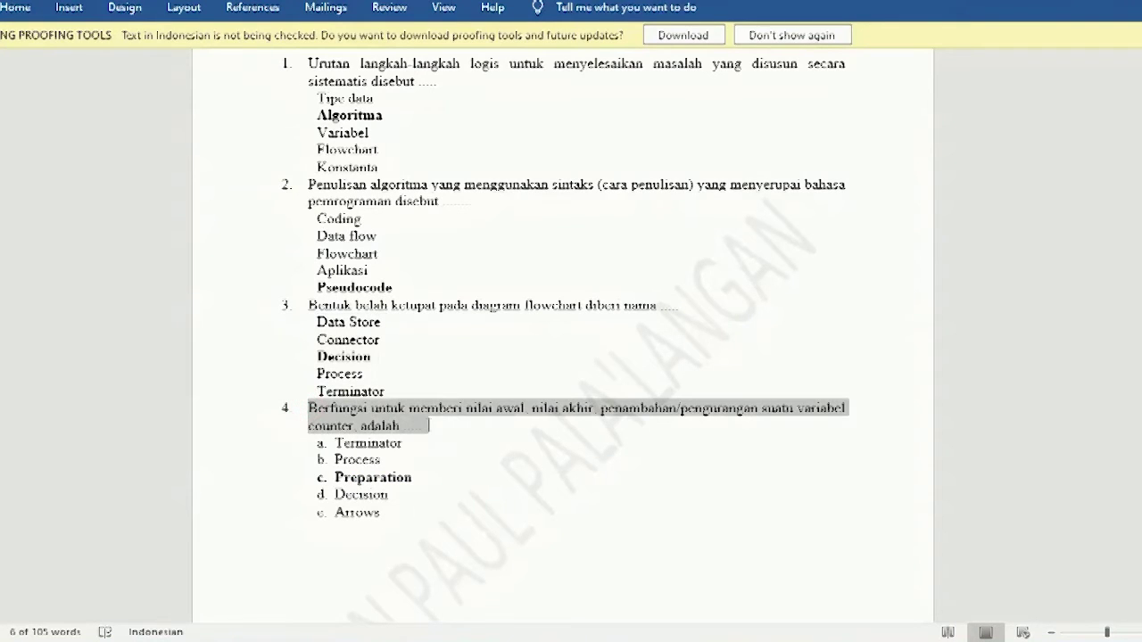
key(ctrl+c)
key(alt+Tab)
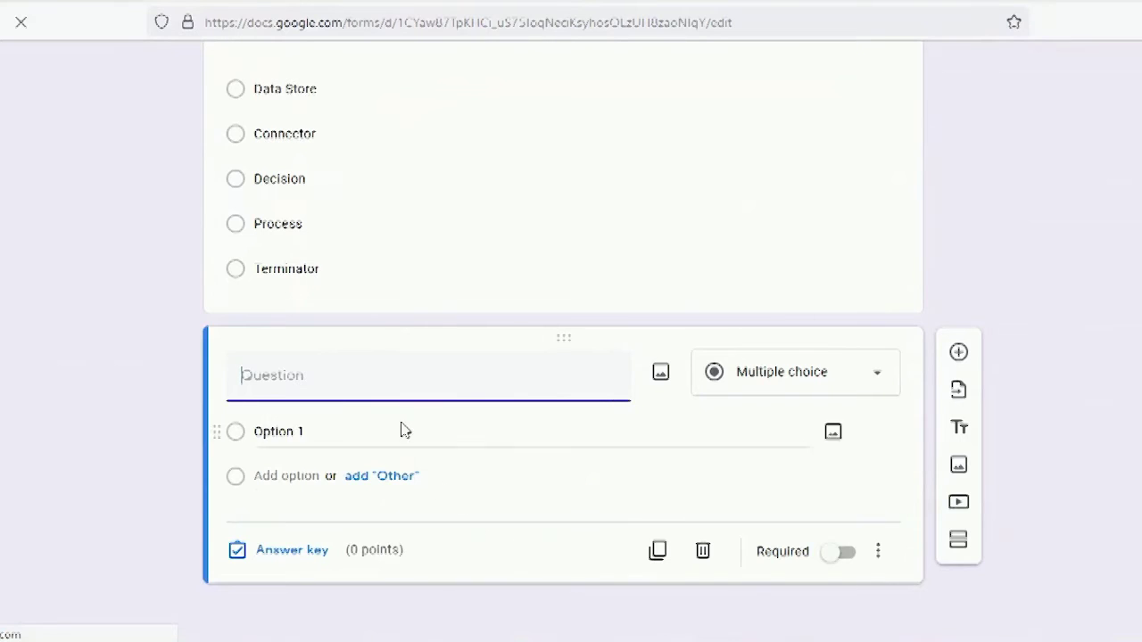
key(ctrl+v)
click(267, 376)
key(BackSpace)
key(BackSpace)
key(BackSpace)
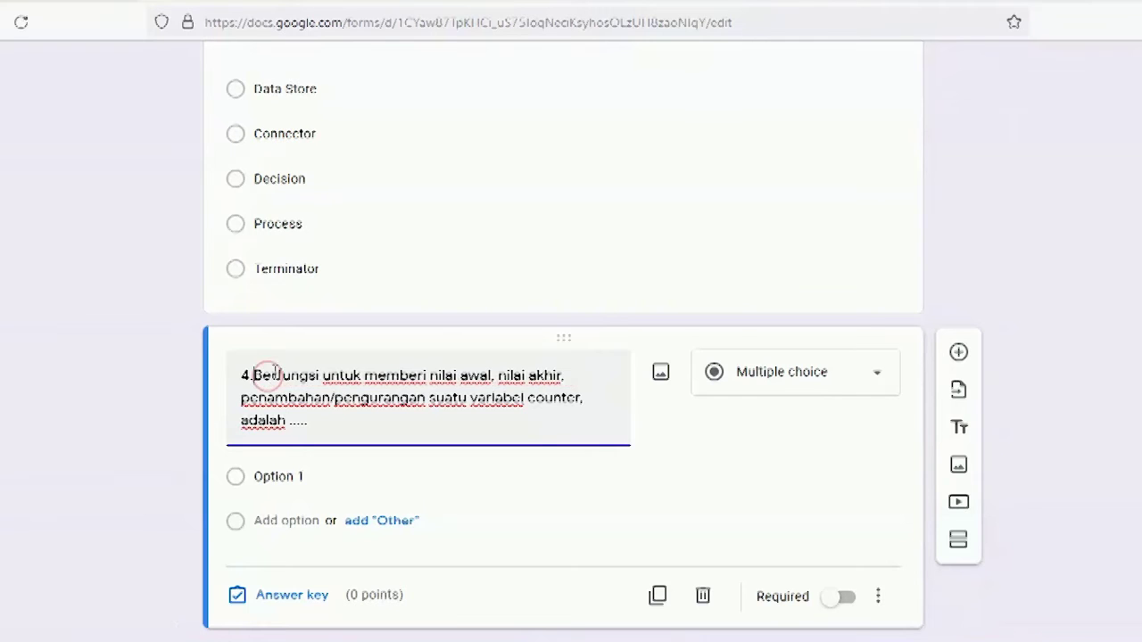
Step: Strip the a–e lettering from question 4's answers and paste Terminator through Arrows as options
key(alt+Tab)
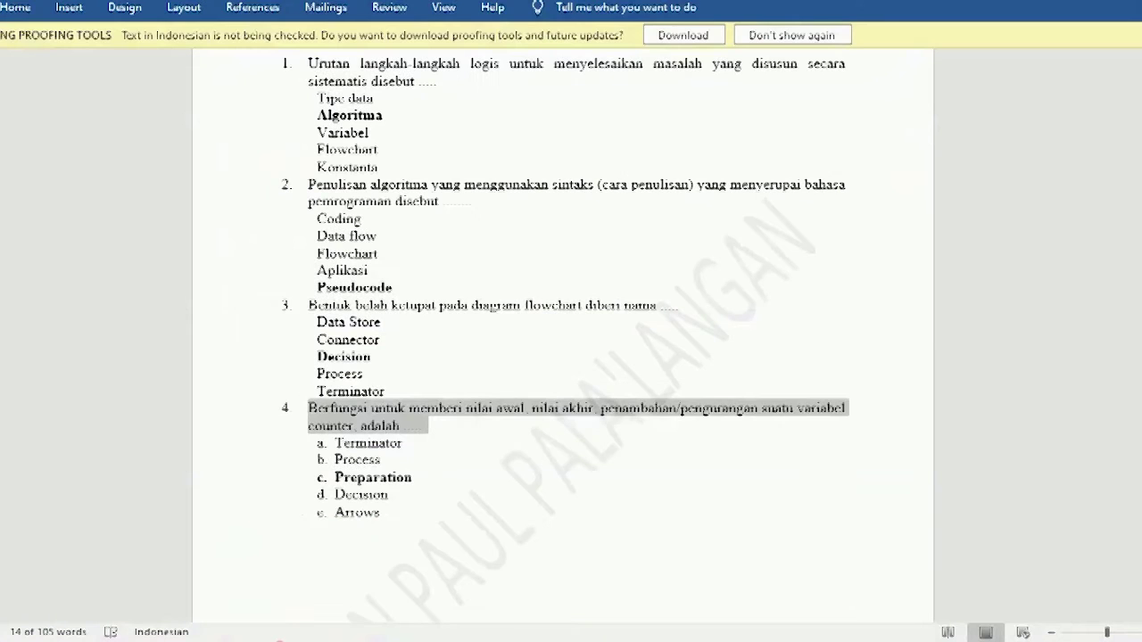
scroll(400, 482, down, 3)
drag(337, 444, 383, 520)
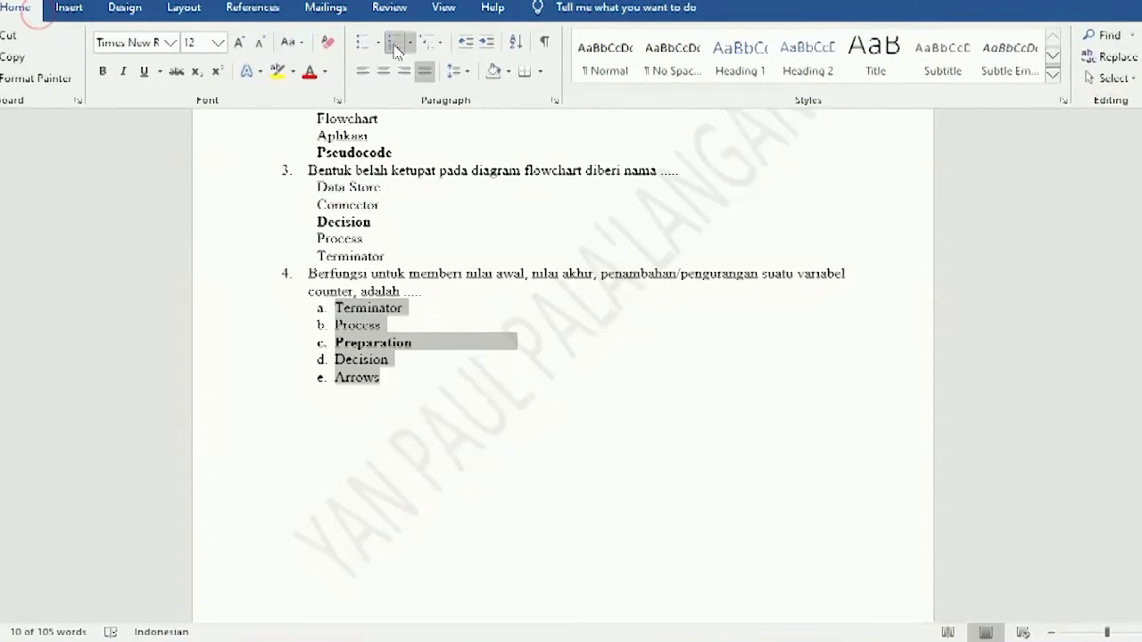
click(392, 42)
key(ctrl+c)
key(alt+Tab)
click(319, 476)
key(ctrl+v)
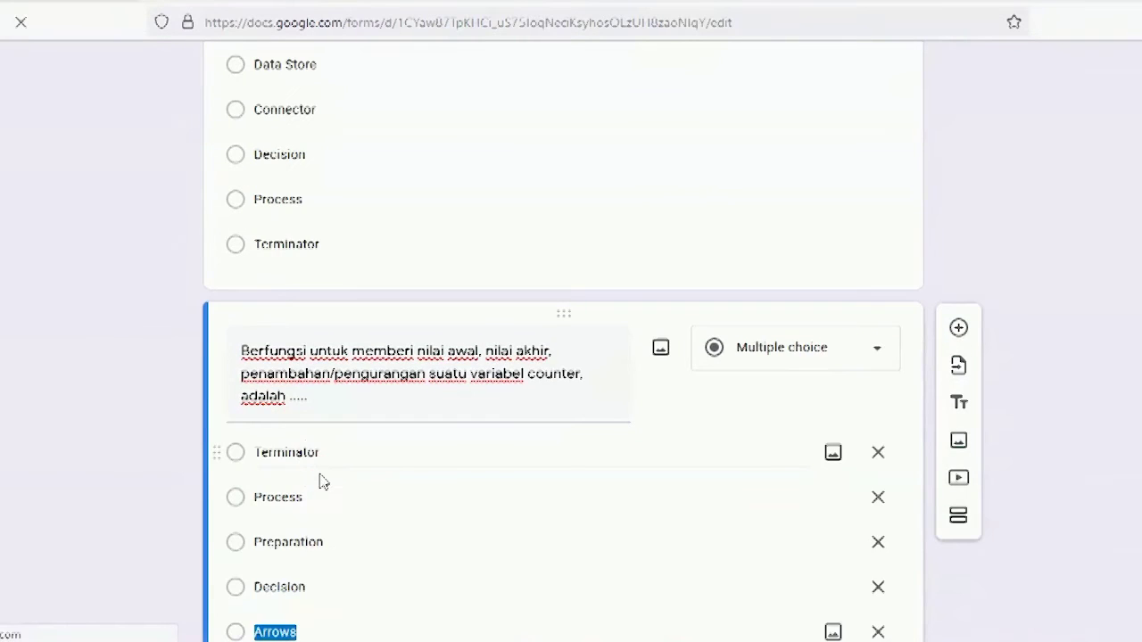
scroll(324, 461, down, 3)
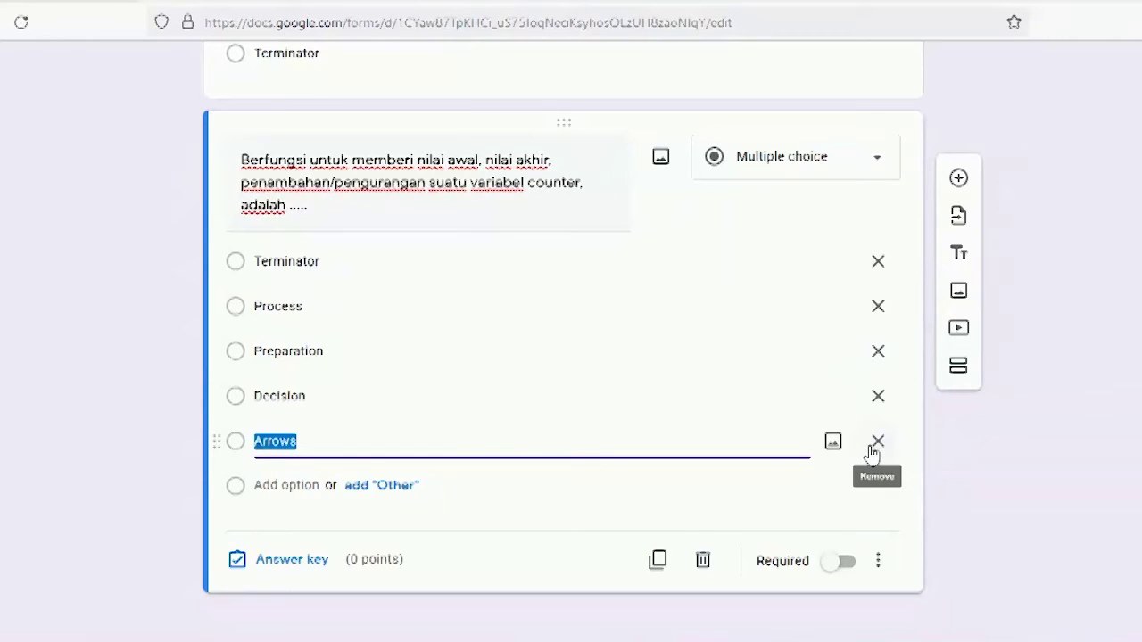
click(515, 635)
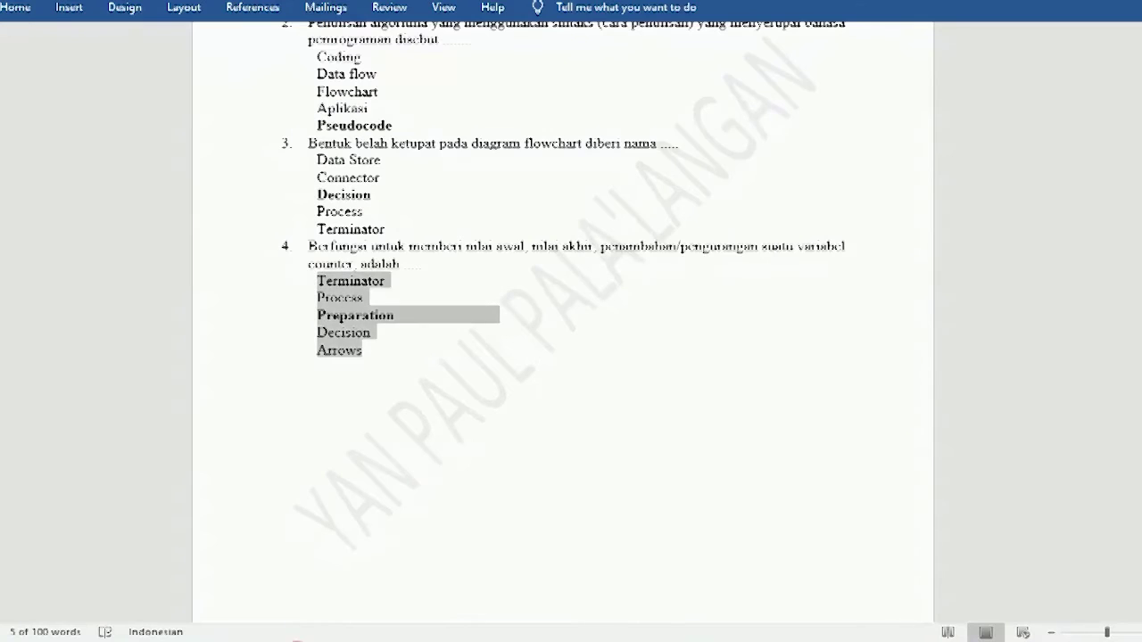
click(542, 627)
Step: Make Preparation the only 10-point correct answer, set question 4 required, and add a new question
click(292, 560)
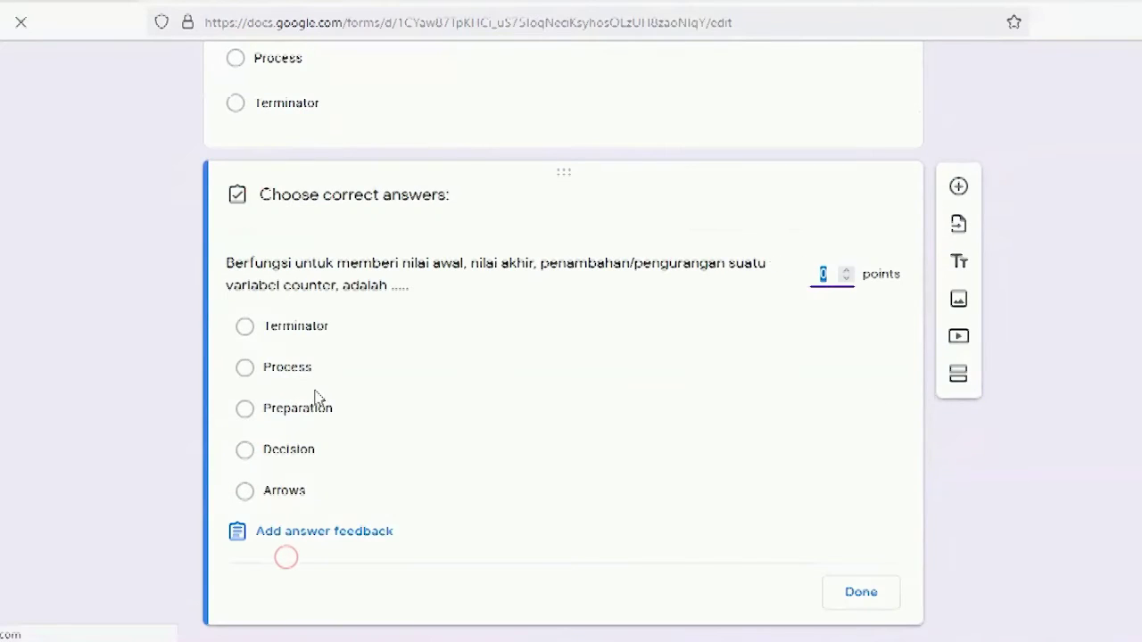
click(308, 407)
text(1)
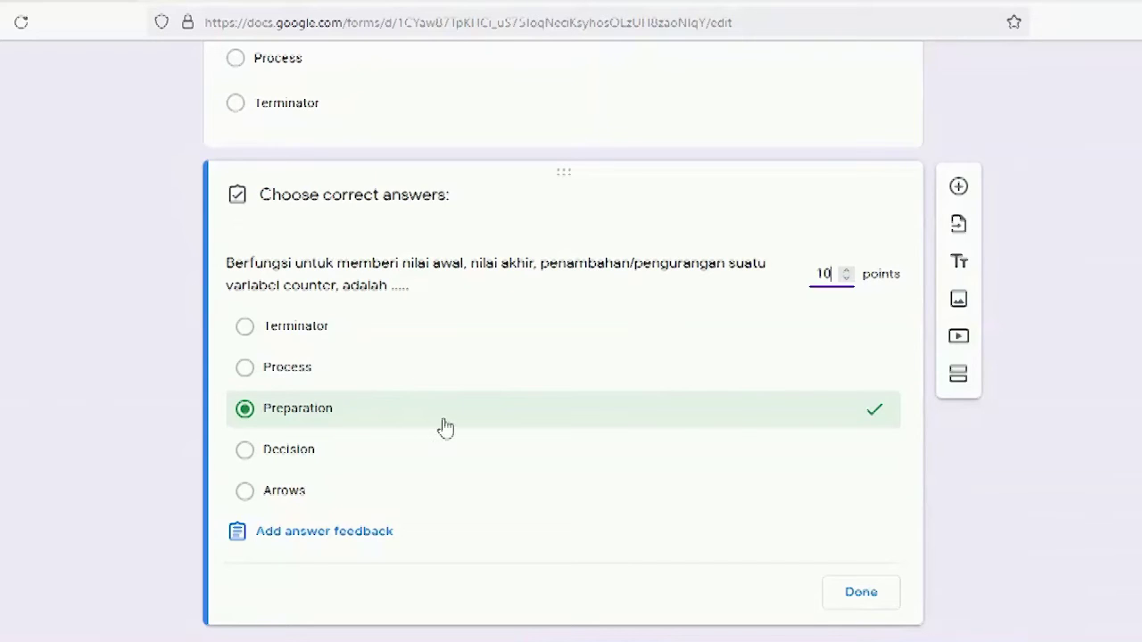
click(733, 421)
click(610, 409)
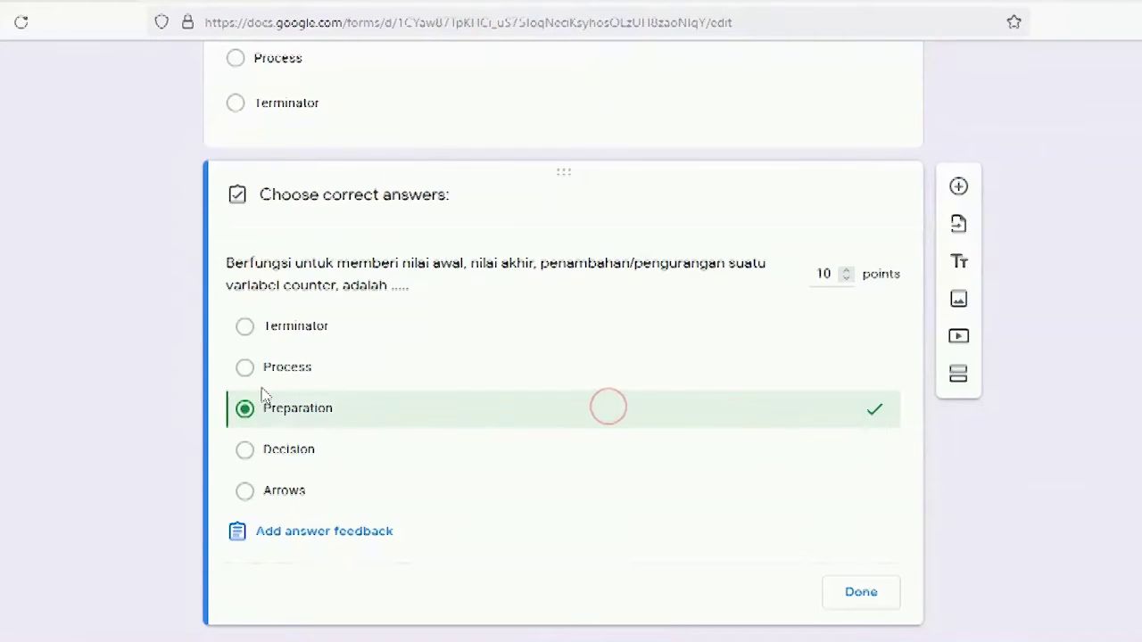
click(334, 379)
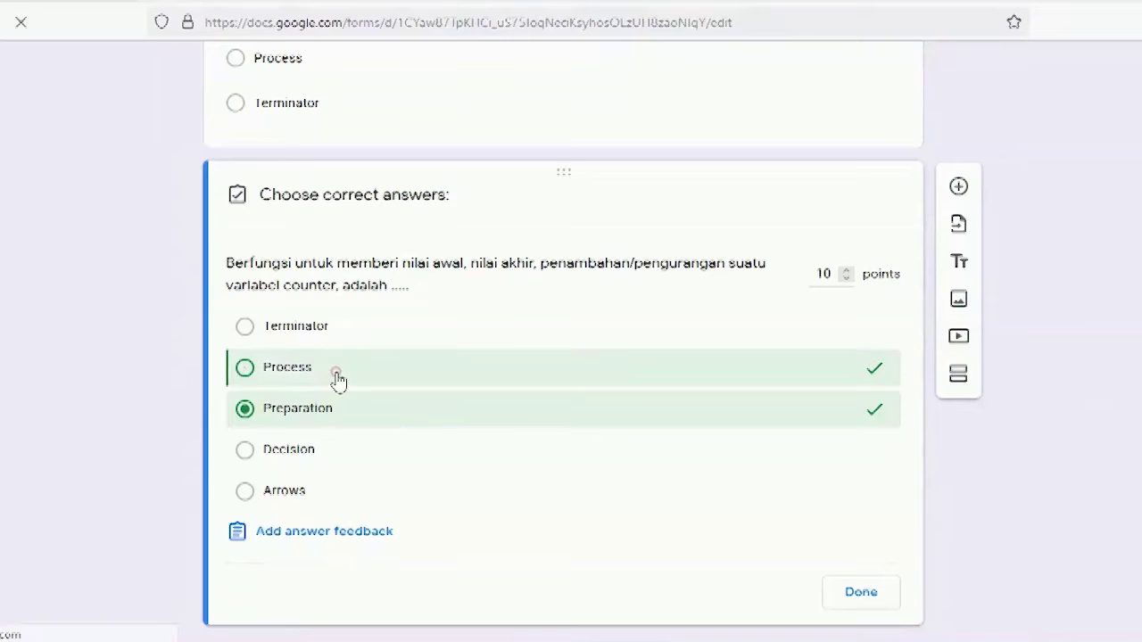
click(353, 325)
click(383, 328)
click(389, 364)
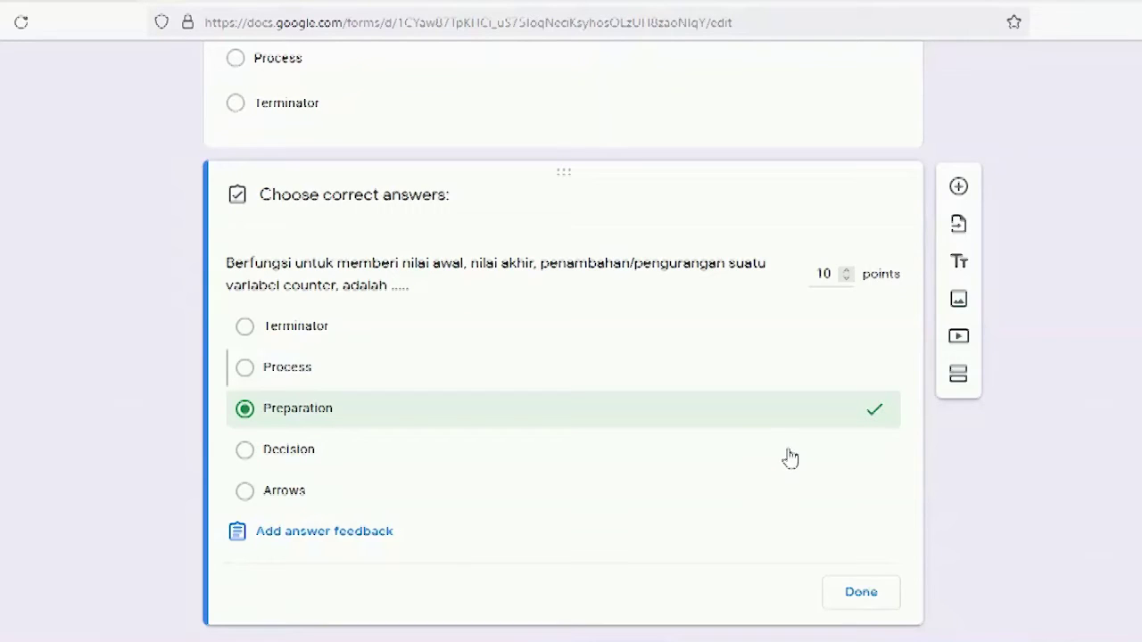
click(862, 592)
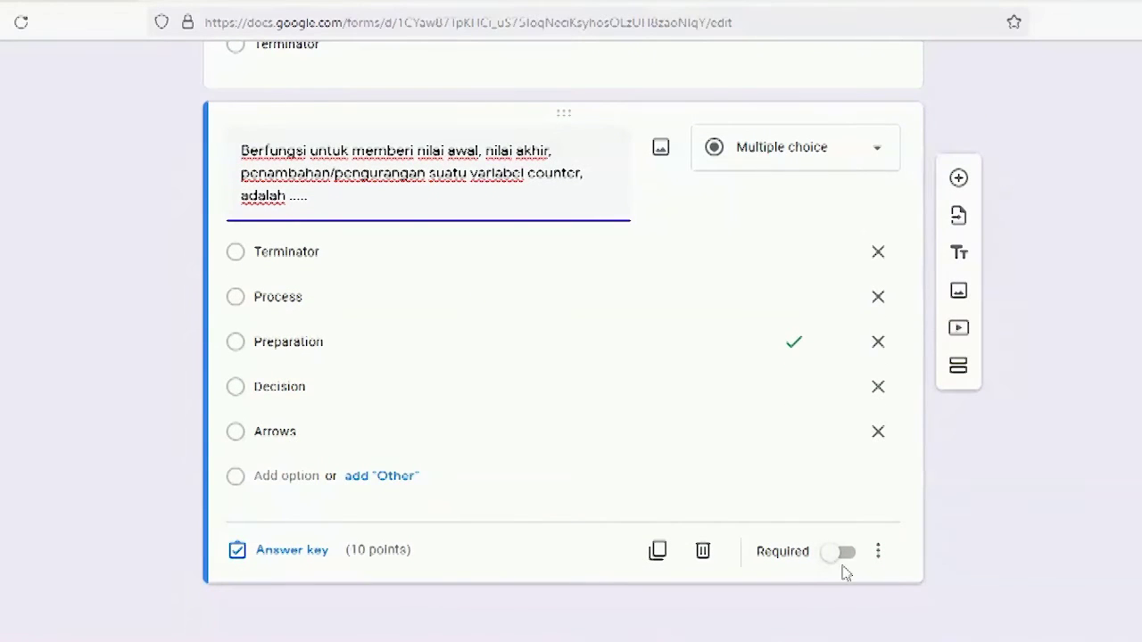
click(842, 553)
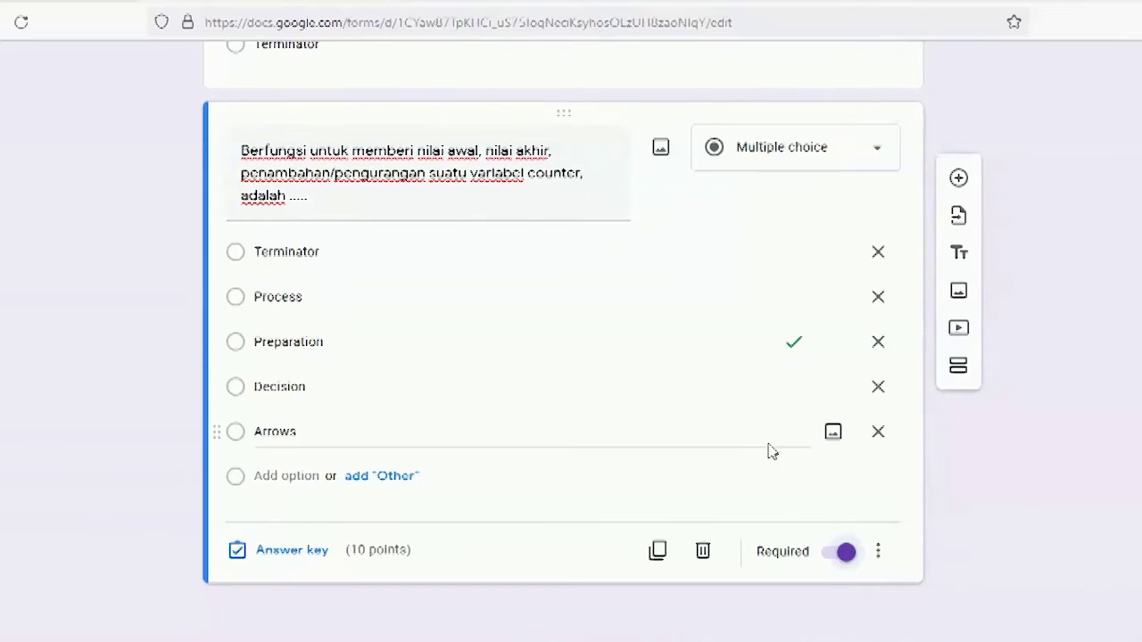
click(958, 178)
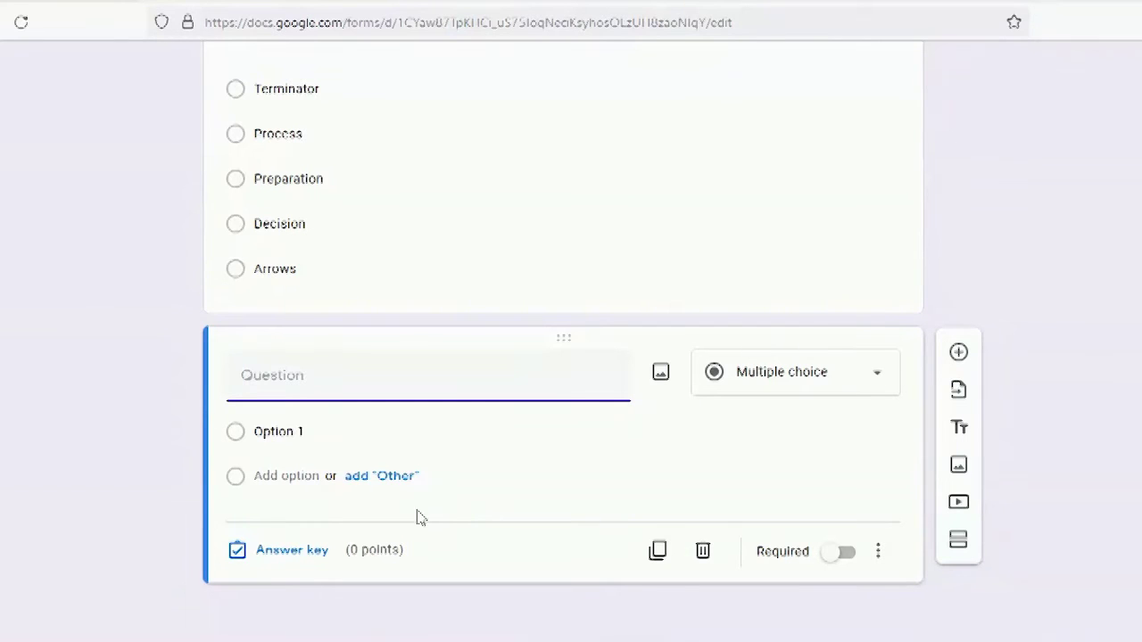
Step: Title question 5 'Perhatikan gambar berikut!' plus its question text from Word, removing the stray '5.'
click(377, 641)
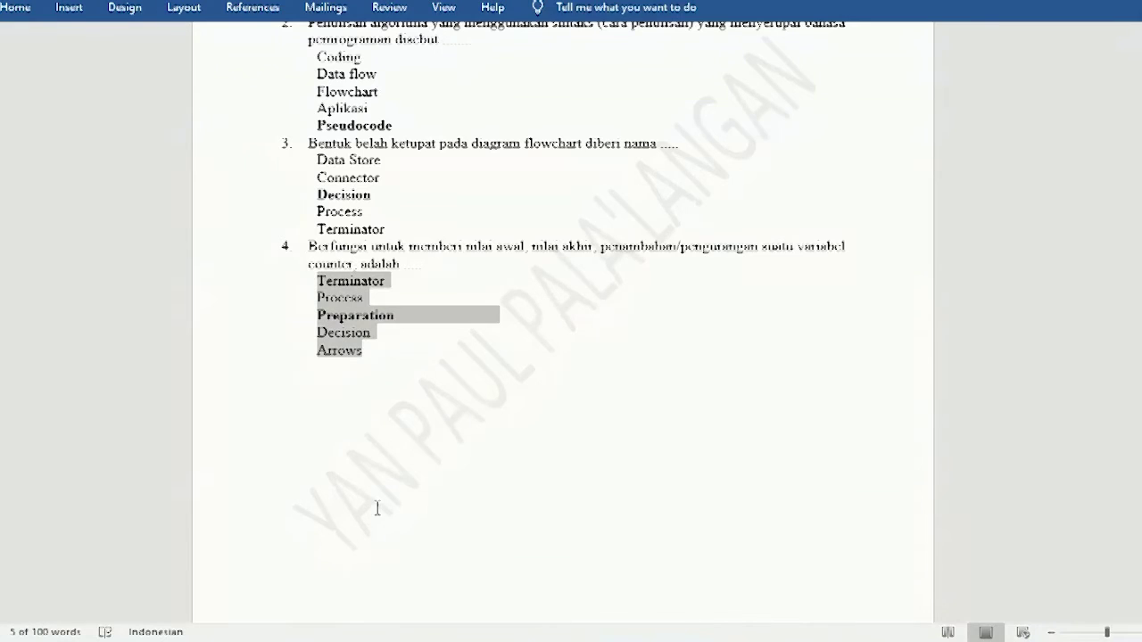
scroll(377, 508, down, 10)
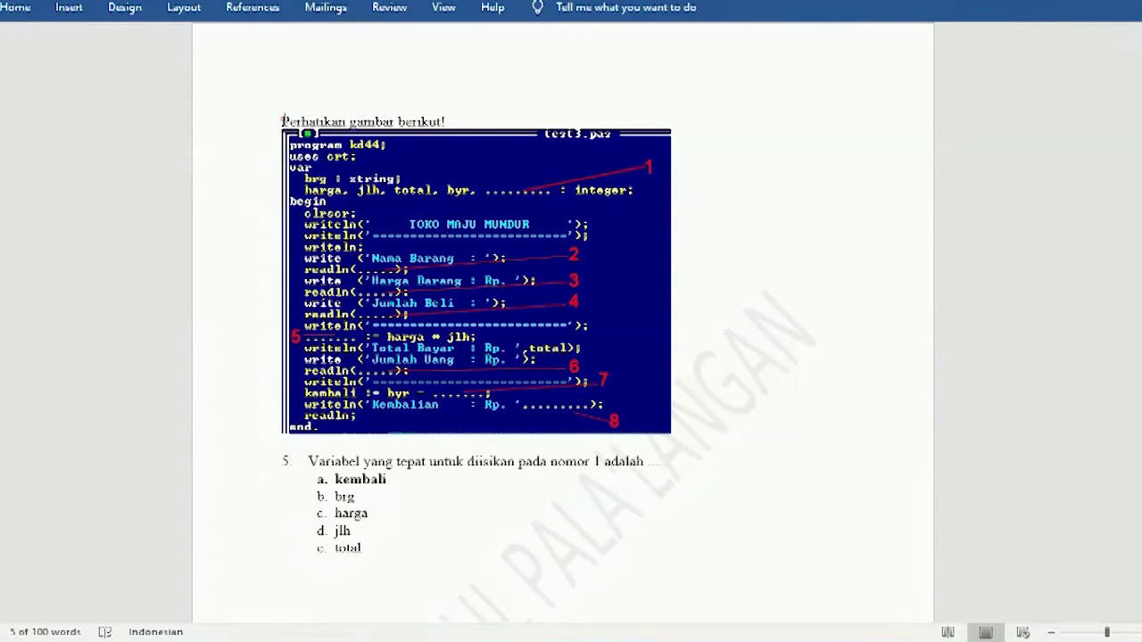
drag(282, 120, 453, 119)
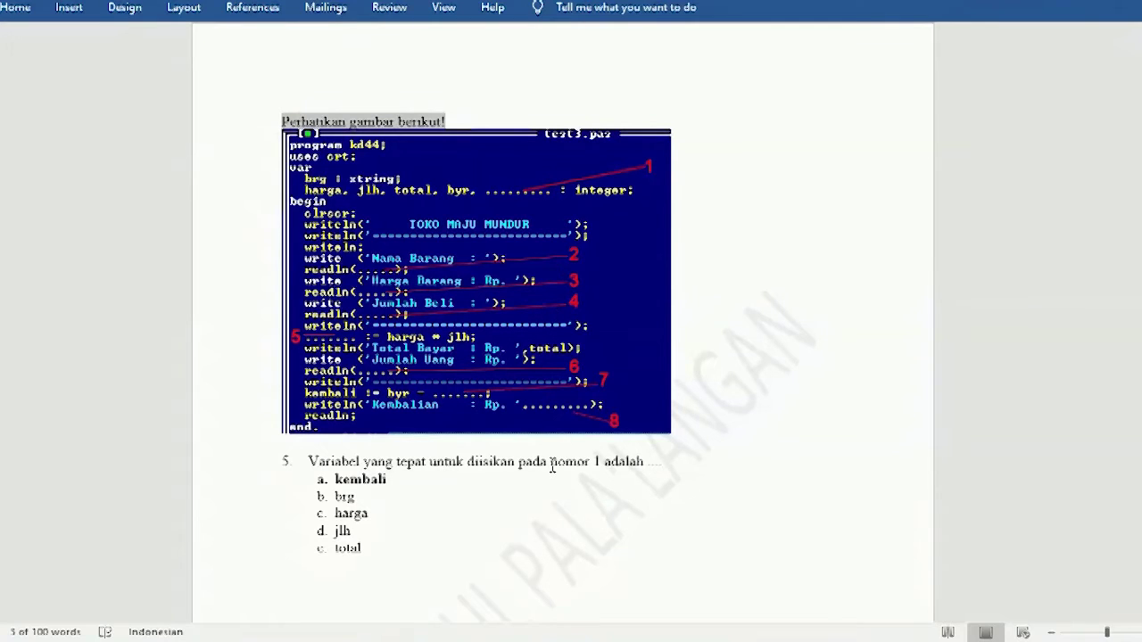
key(alt+Tab)
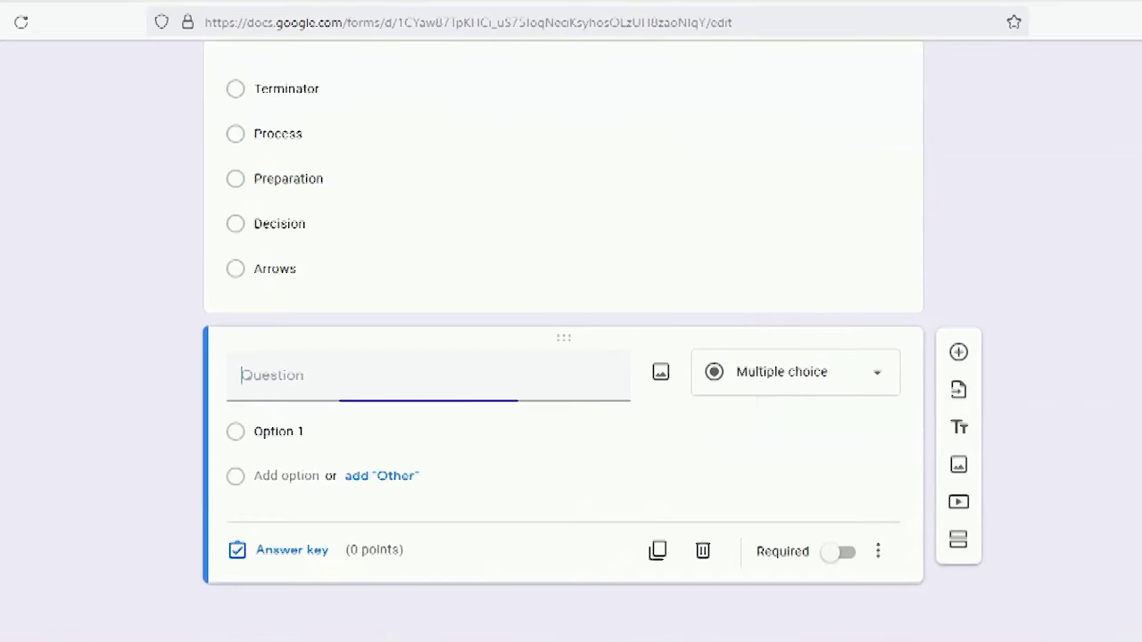
click(388, 401)
key(ctrl+v)
key(alt+Tab)
drag(309, 461, 668, 461)
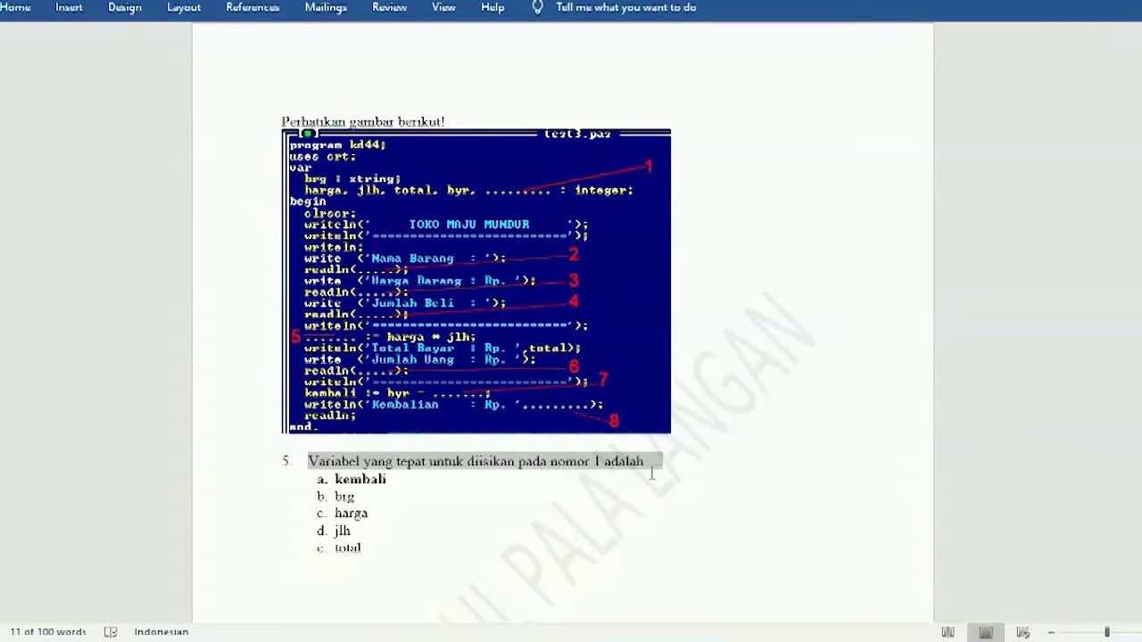
key(alt+Tab)
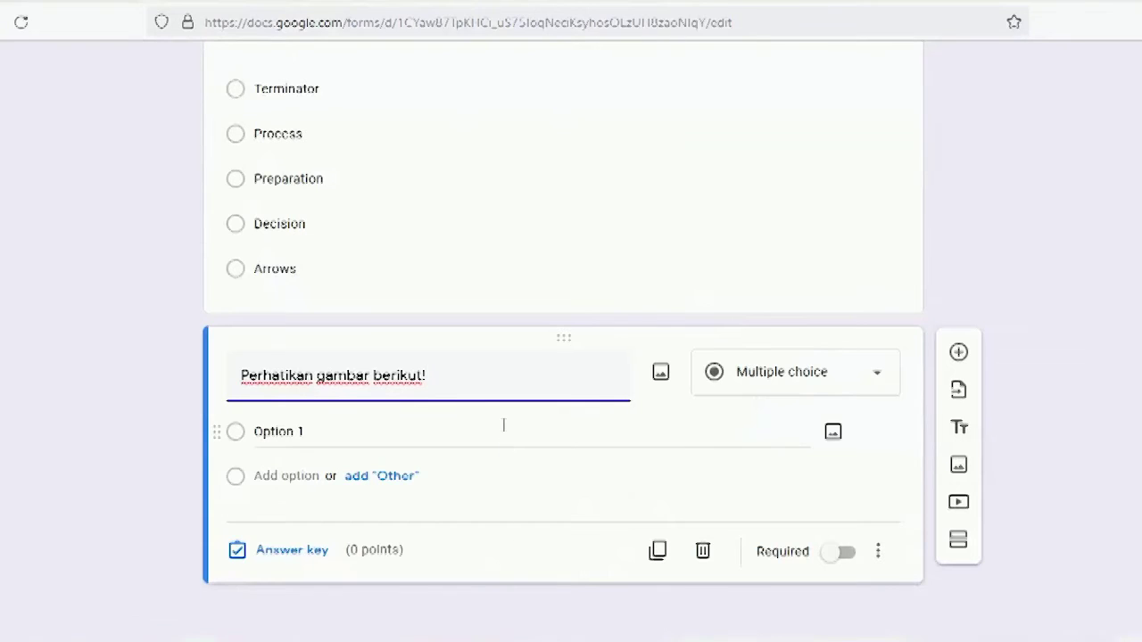
key(ctrl+v)
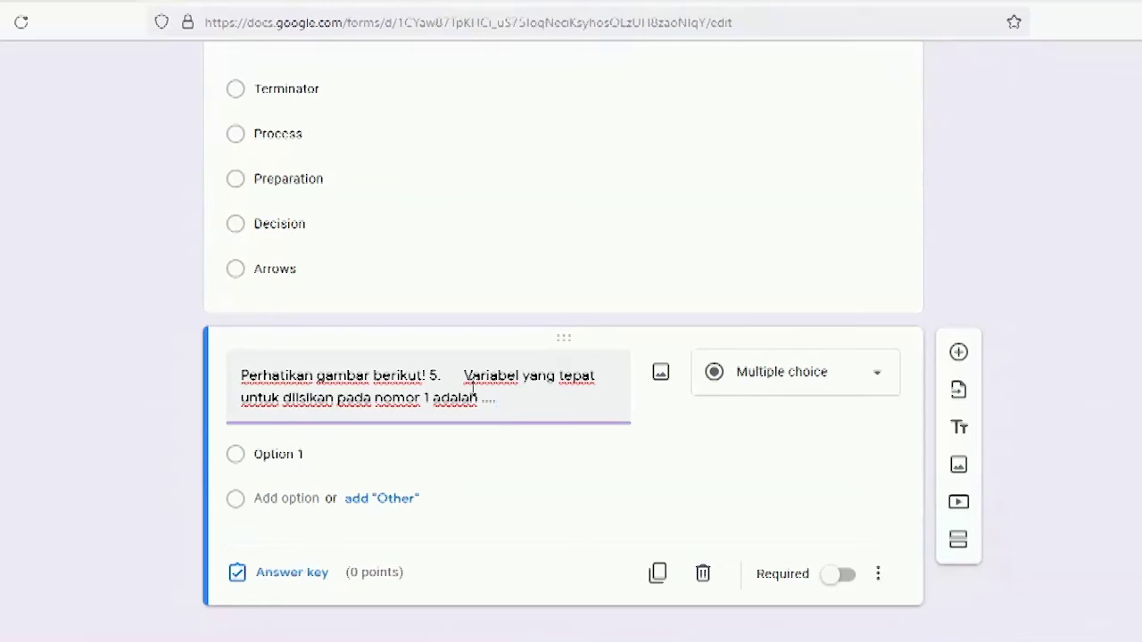
click(463, 376)
key(BackSpace)
key(BackSpace)
key(BackSpace)
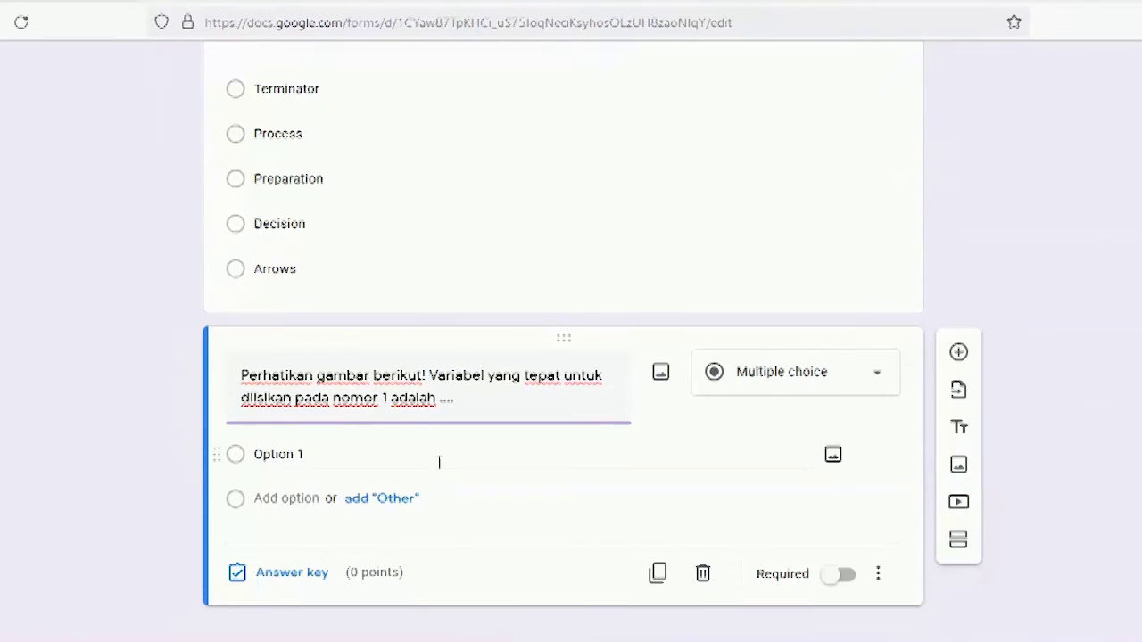
Step: Strip the lettering from question 5's answers and paste kembali, brg, harga, jlh, total as options
click(473, 641)
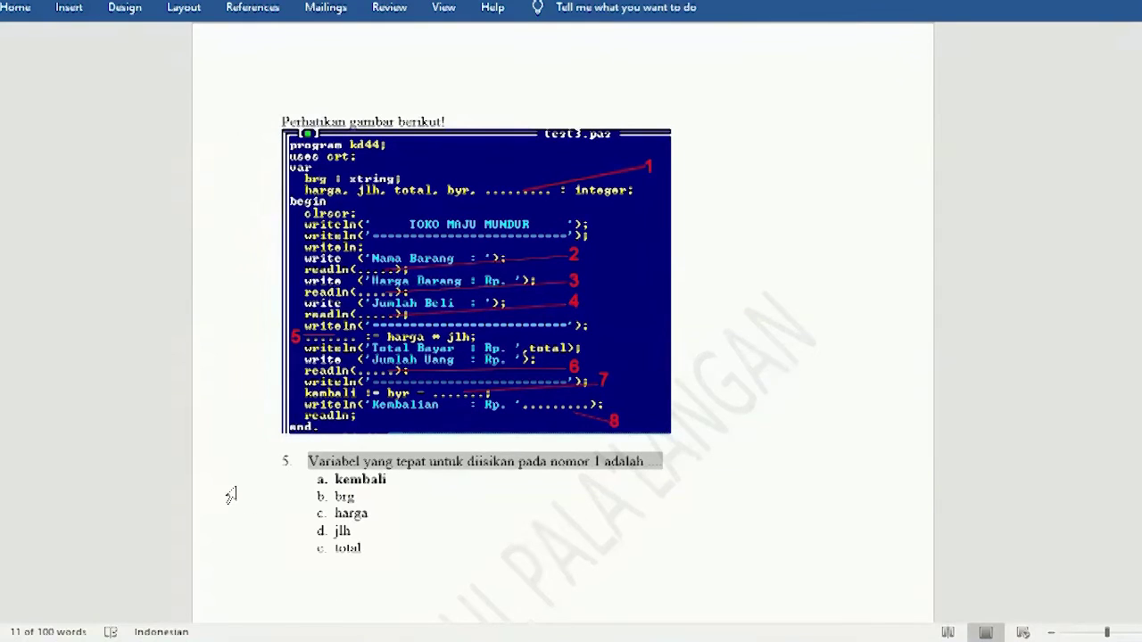
drag(231, 482, 229, 547)
key(ctrl+c)
click(18, 7)
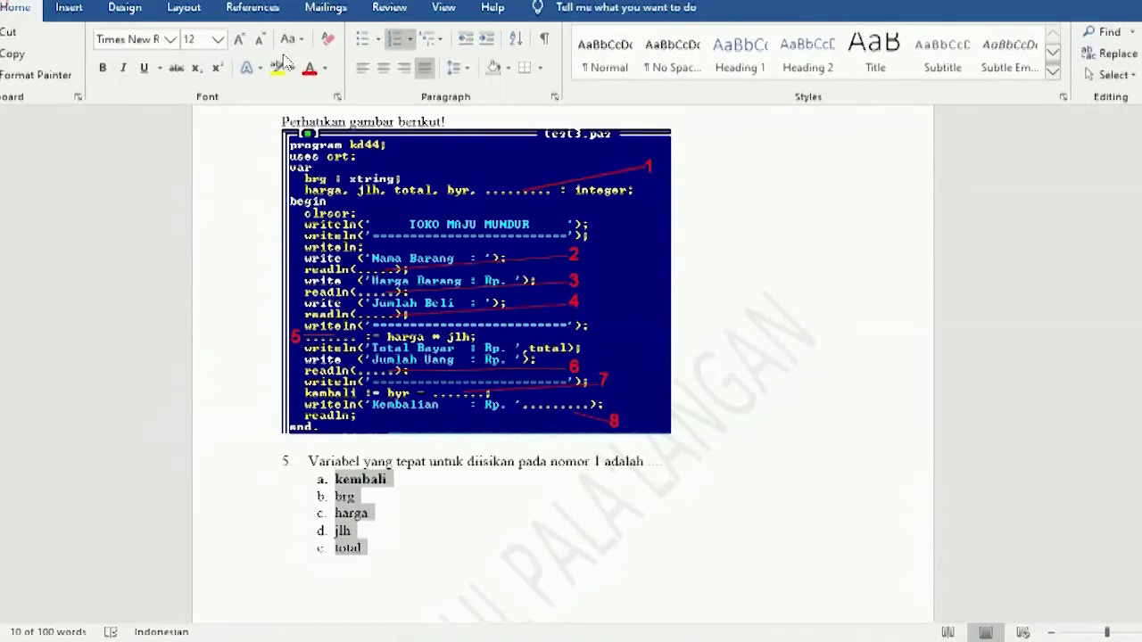
click(393, 38)
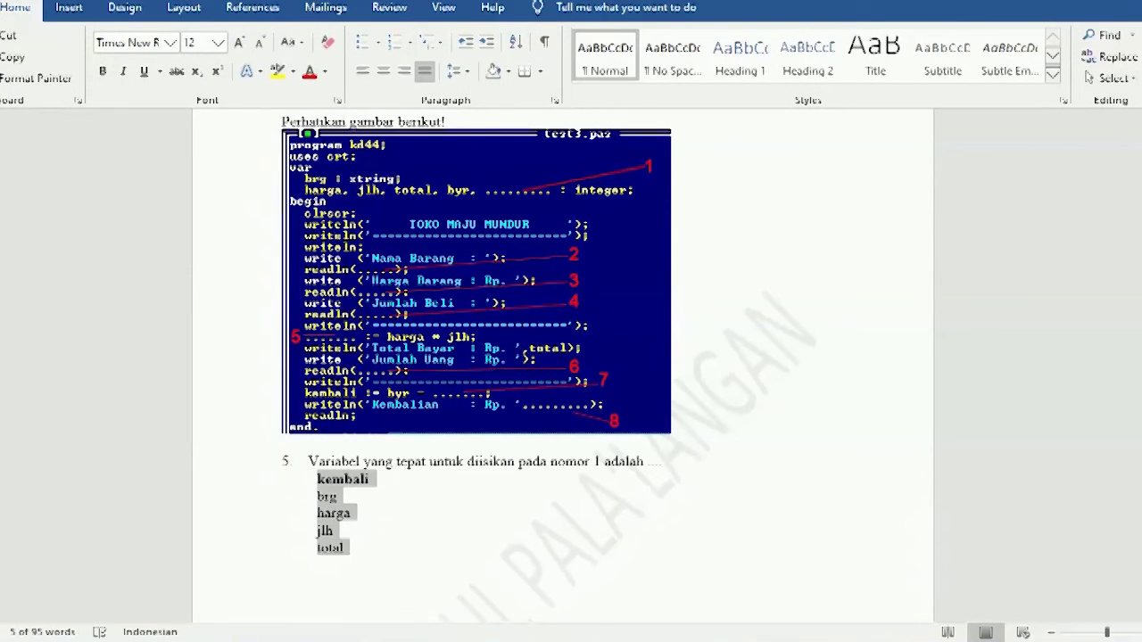
key(alt+Tab)
click(300, 455)
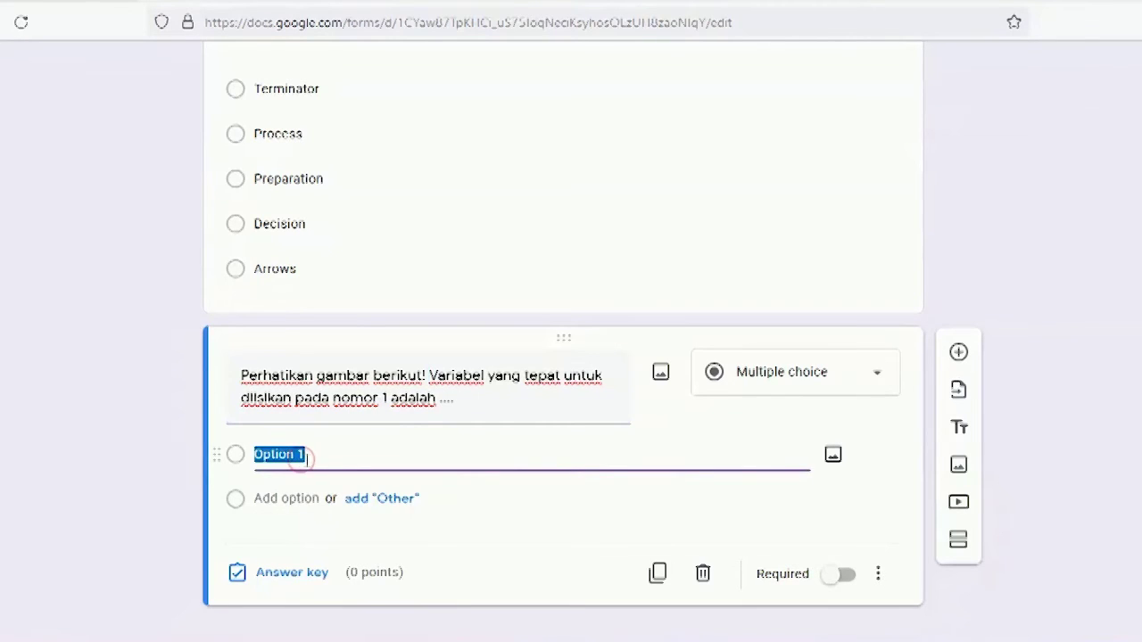
key(ctrl+v)
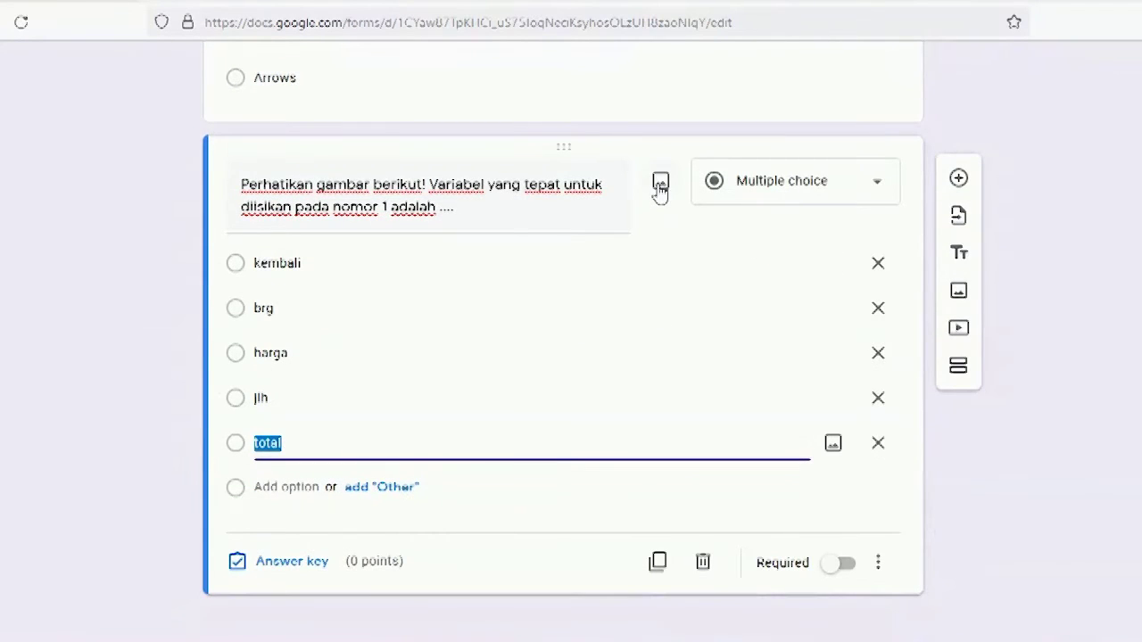
click(663, 188)
Step: Insert the Gambar303 Pascal code screenshot as question 5's image
click(661, 186)
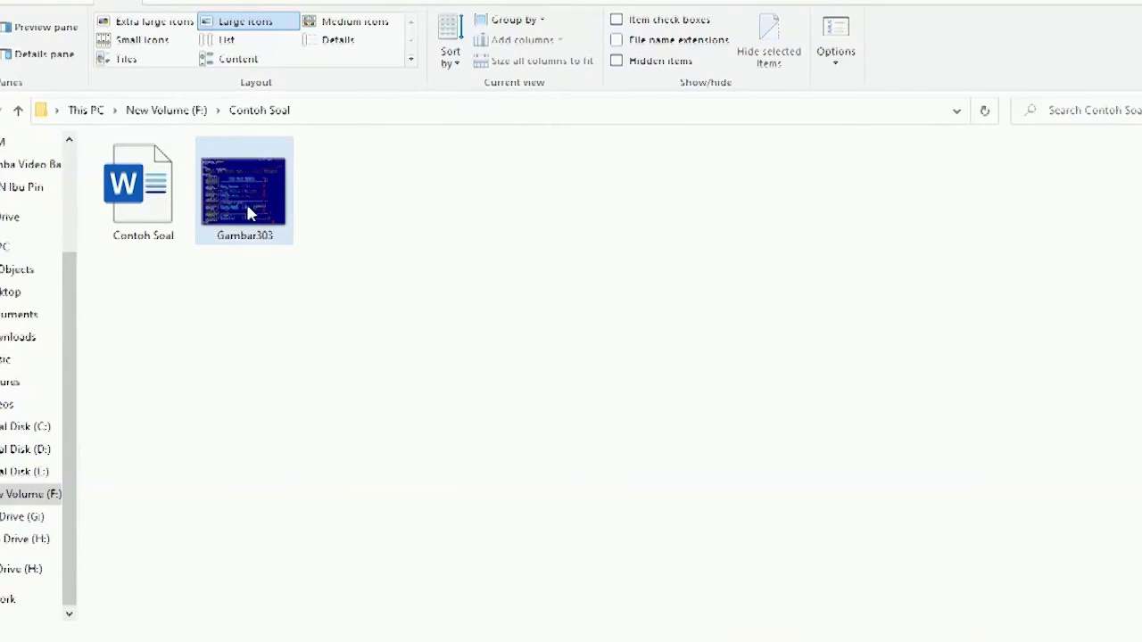
drag(252, 211, 555, 361)
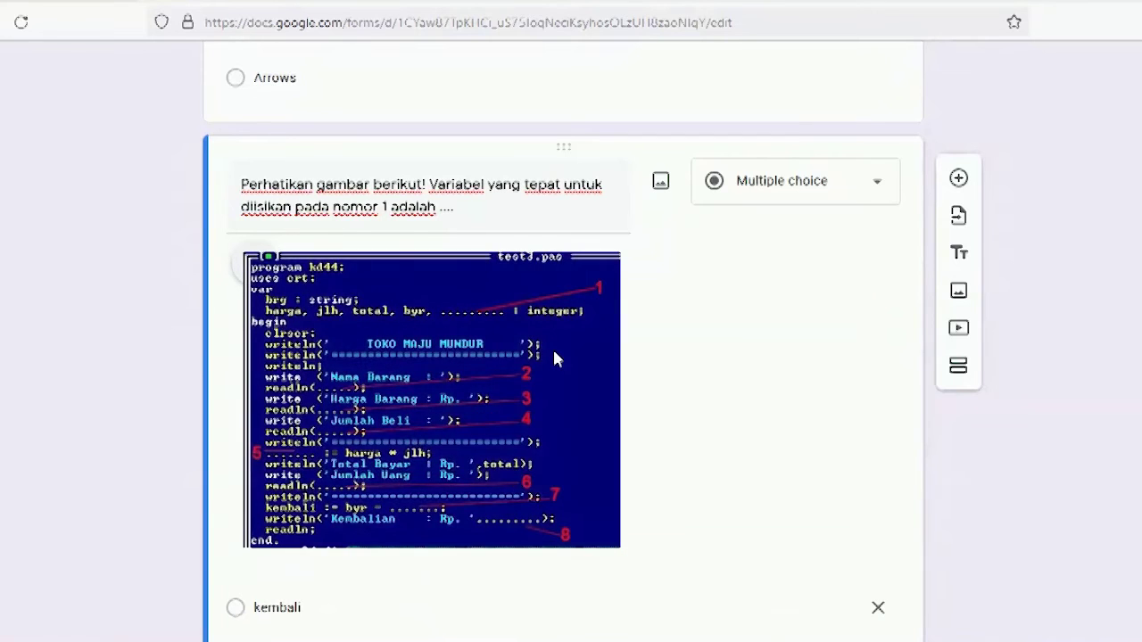
scroll(553, 357, down, 1)
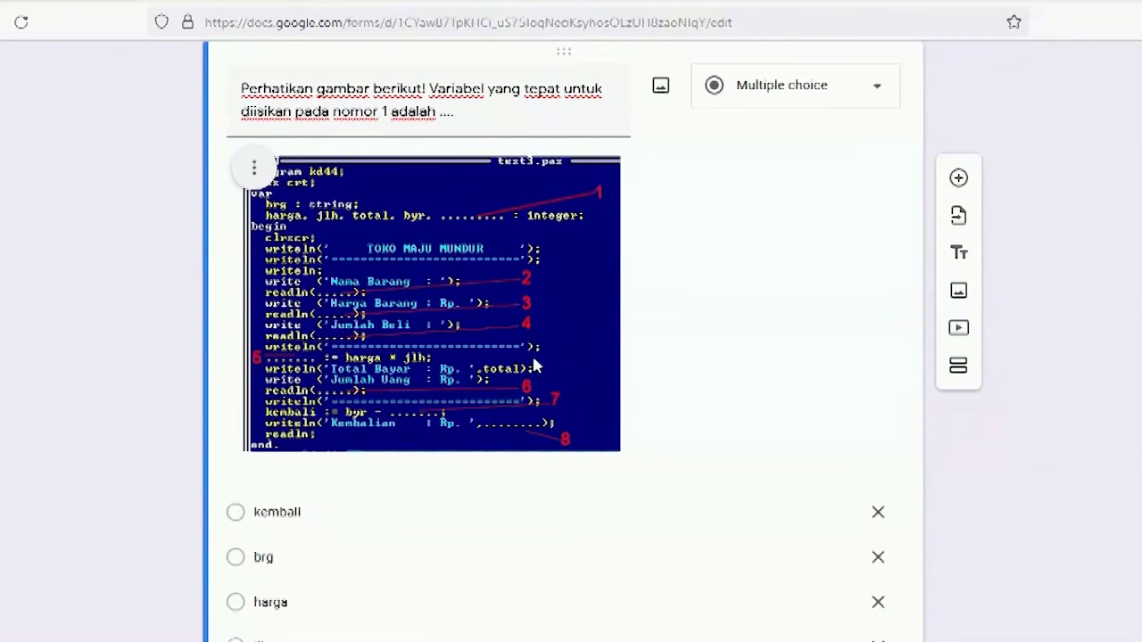
scroll(639, 383, down, 3)
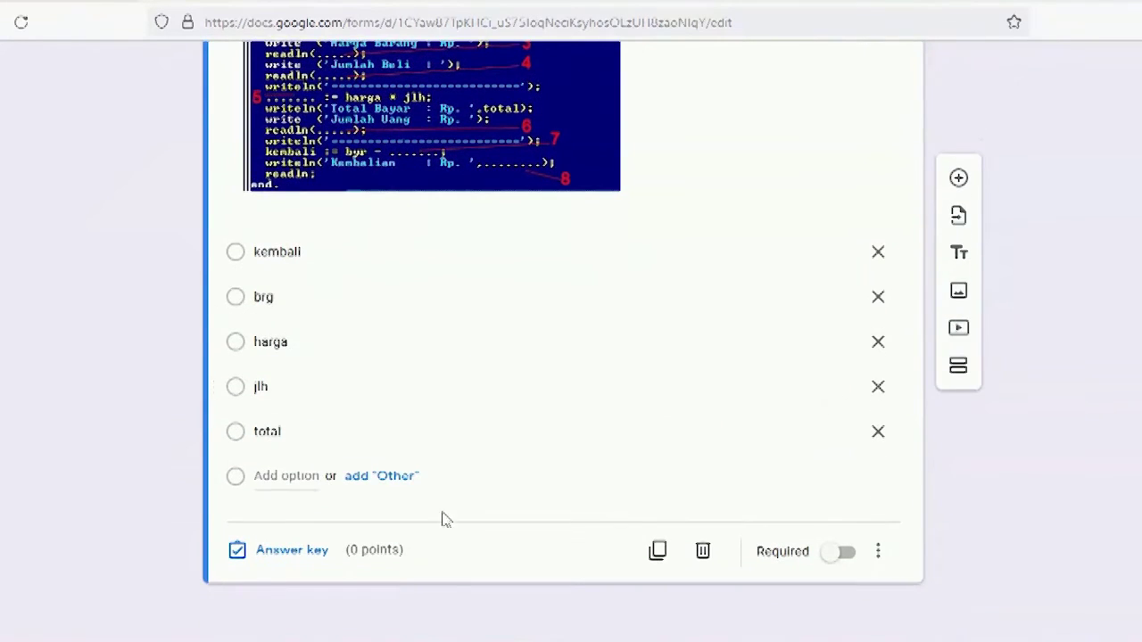
Step: Mark kembali as question 5's 10-point correct answer and make the question required
click(264, 553)
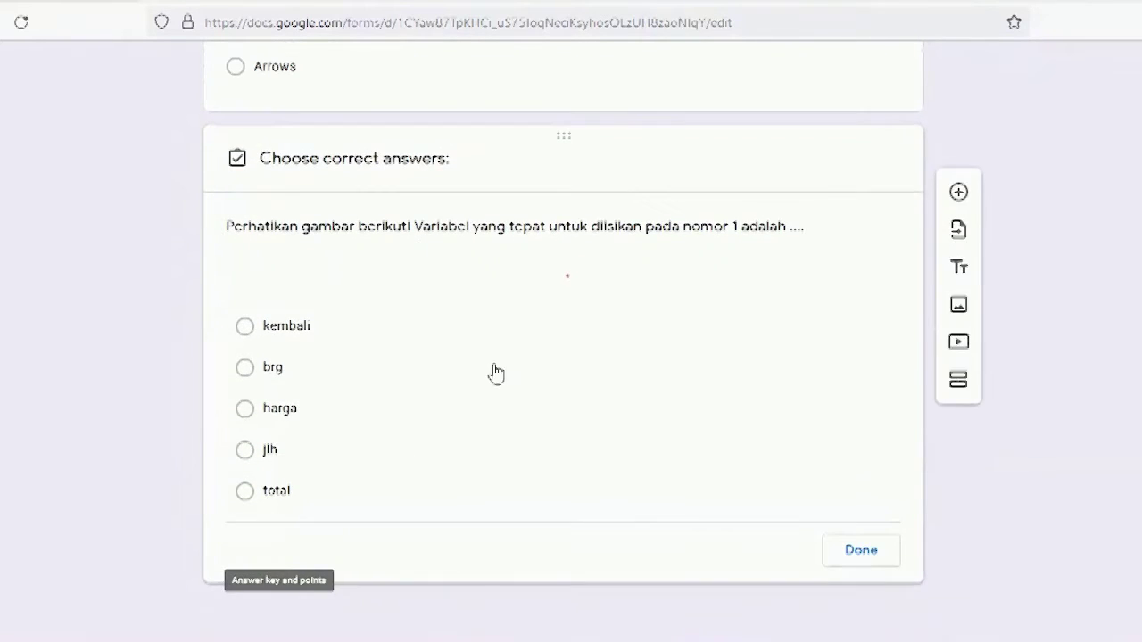
scroll(446, 494, down, 1)
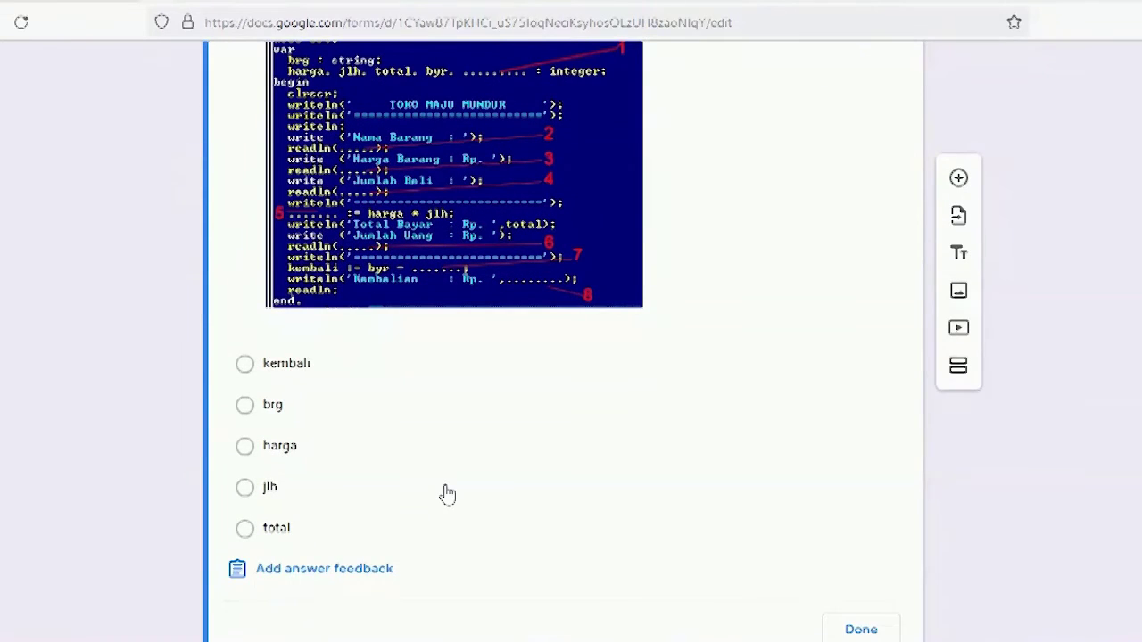
click(300, 366)
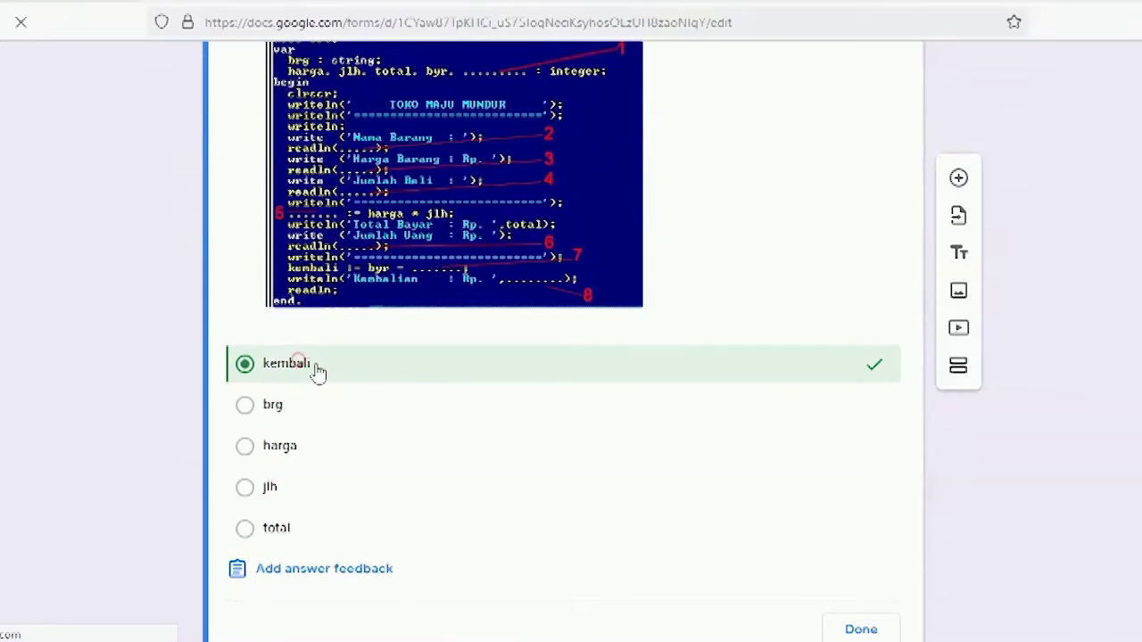
scroll(724, 434, up, 3)
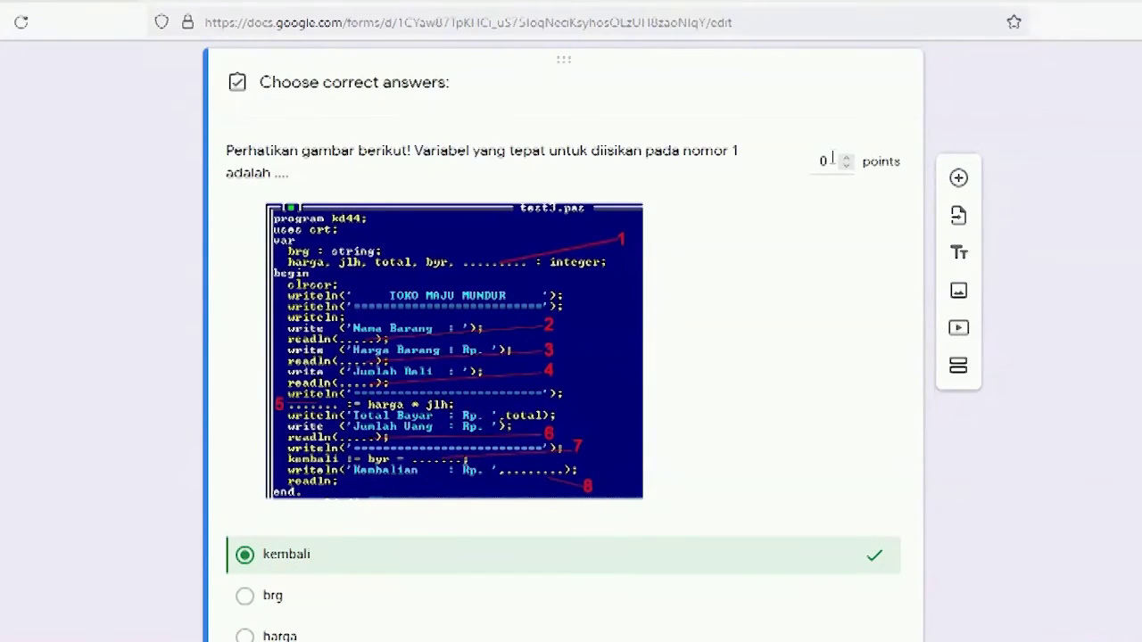
click(827, 158)
text(1)
scroll(862, 382, down, 3)
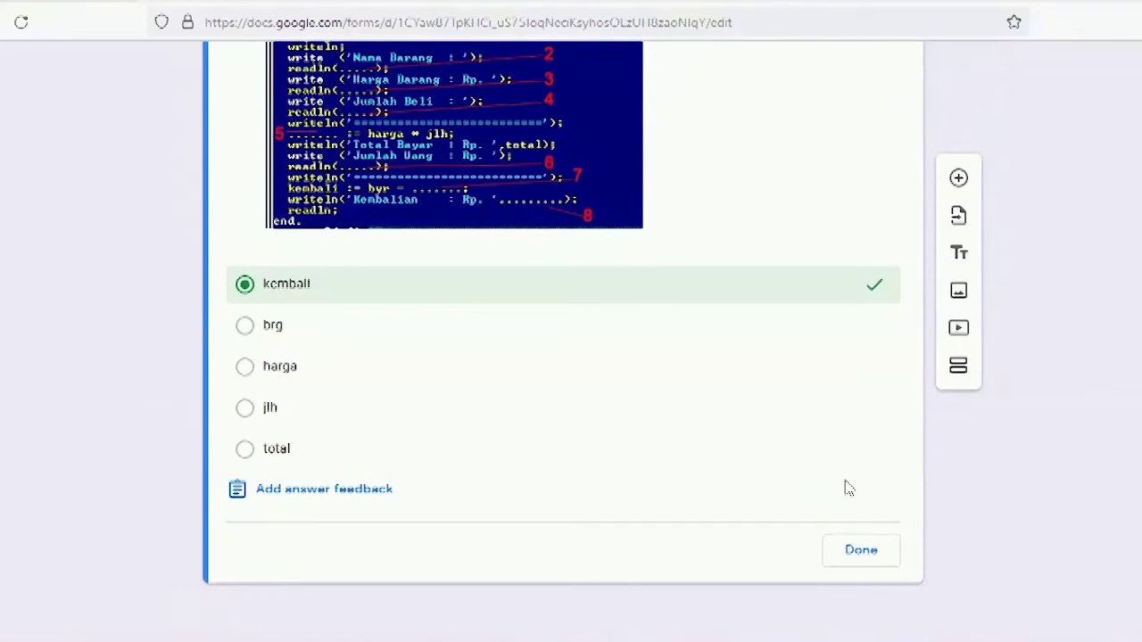
click(859, 551)
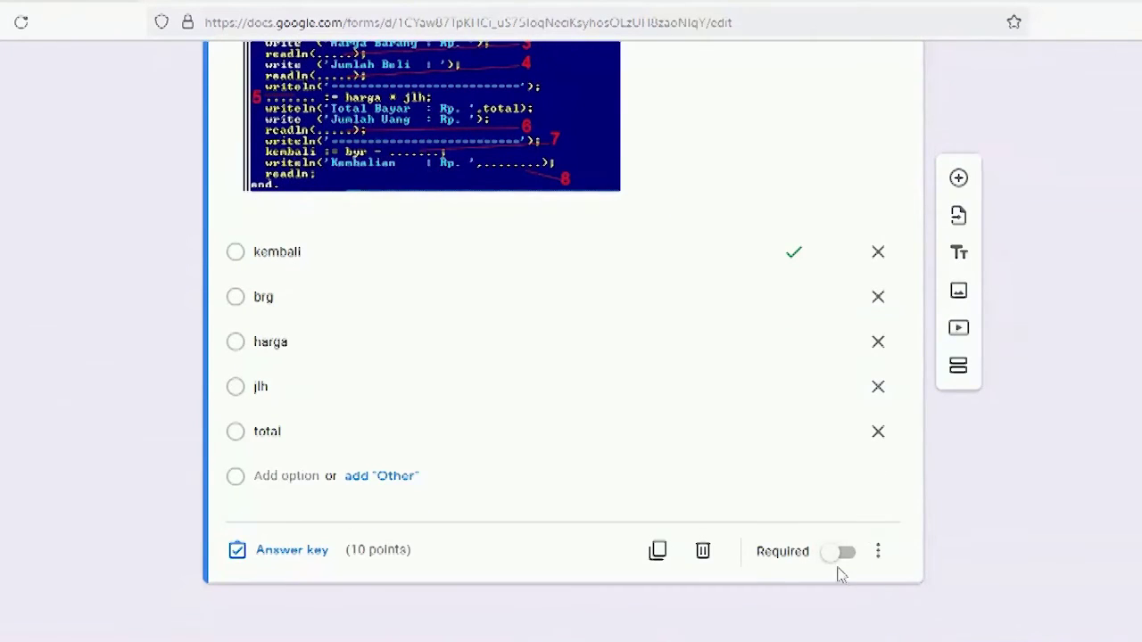
click(835, 555)
scroll(973, 543, up, 15)
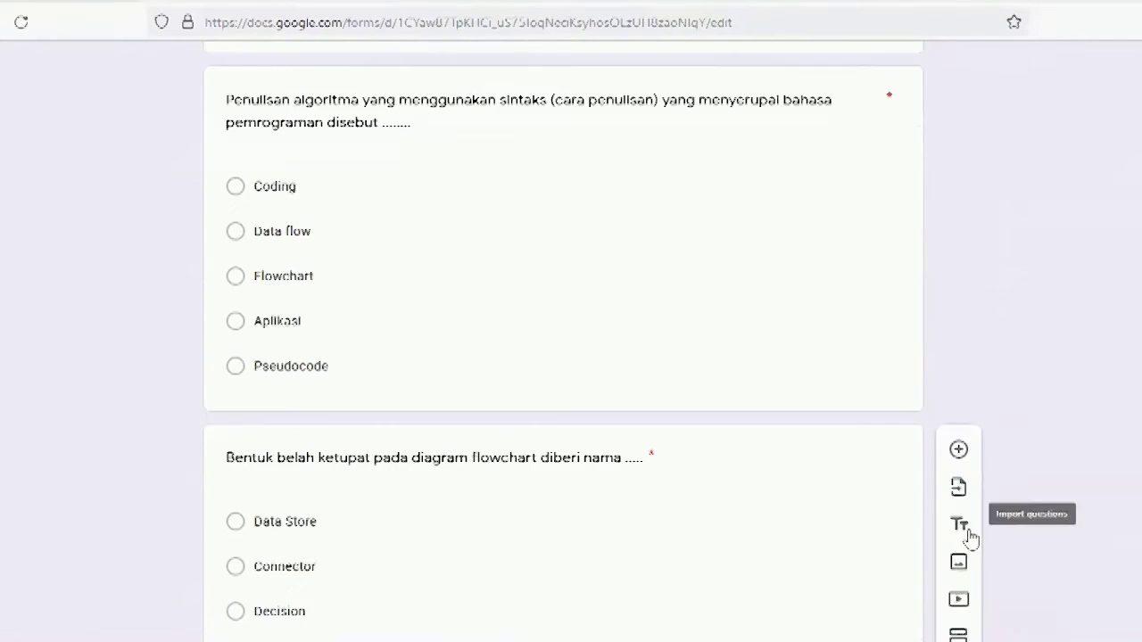
scroll(970, 539, up, 10)
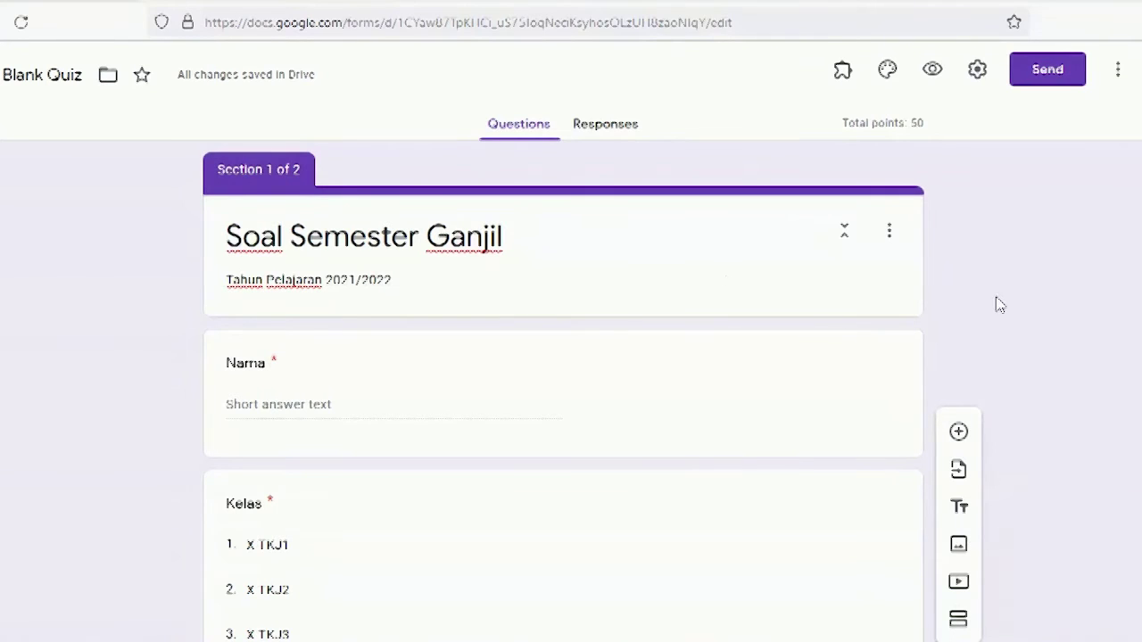
click(935, 79)
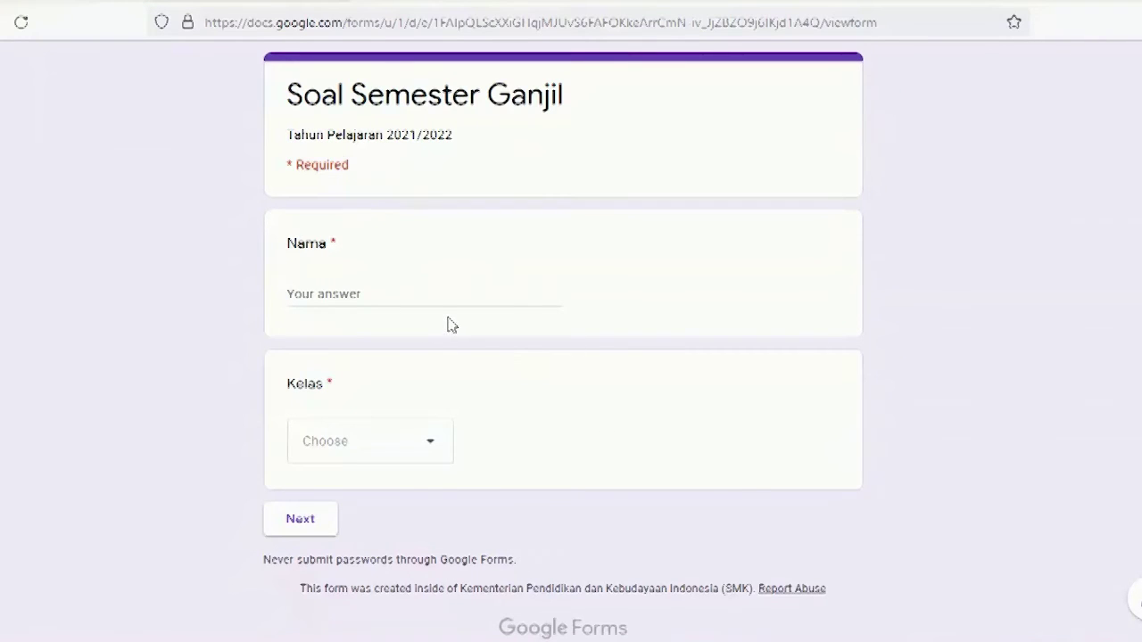
click(426, 296)
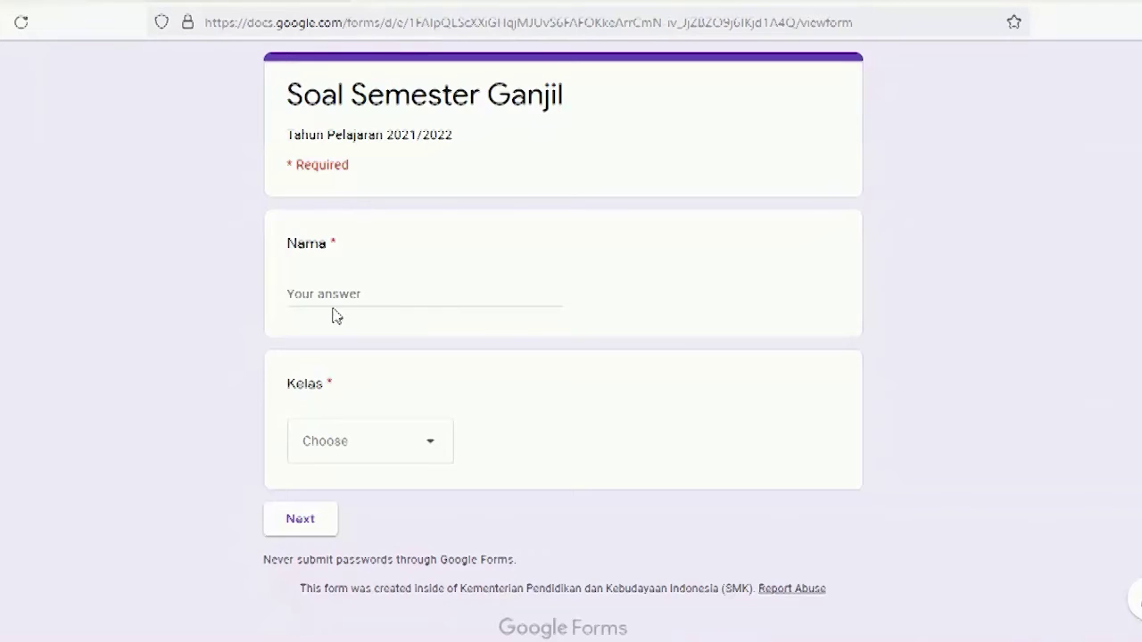
click(334, 294)
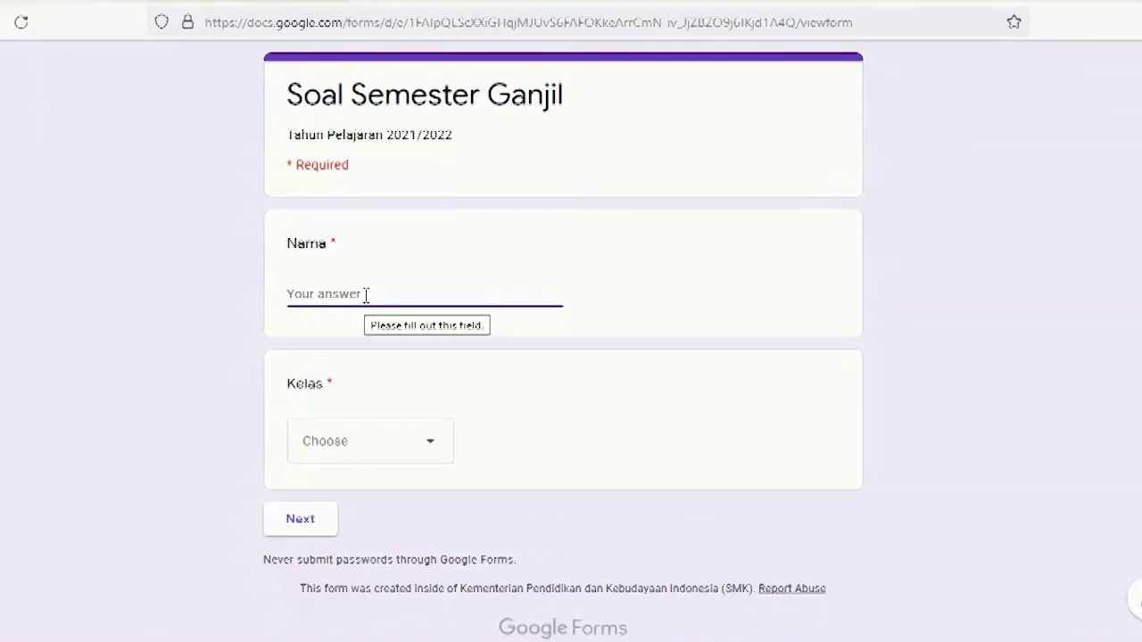
click(384, 440)
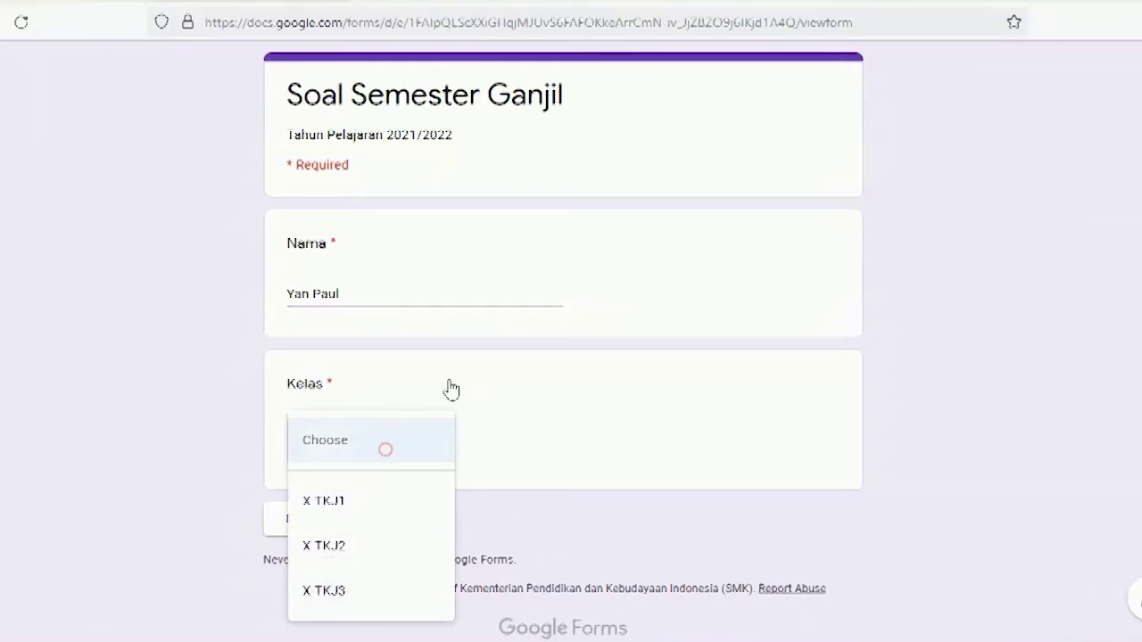
click(340, 519)
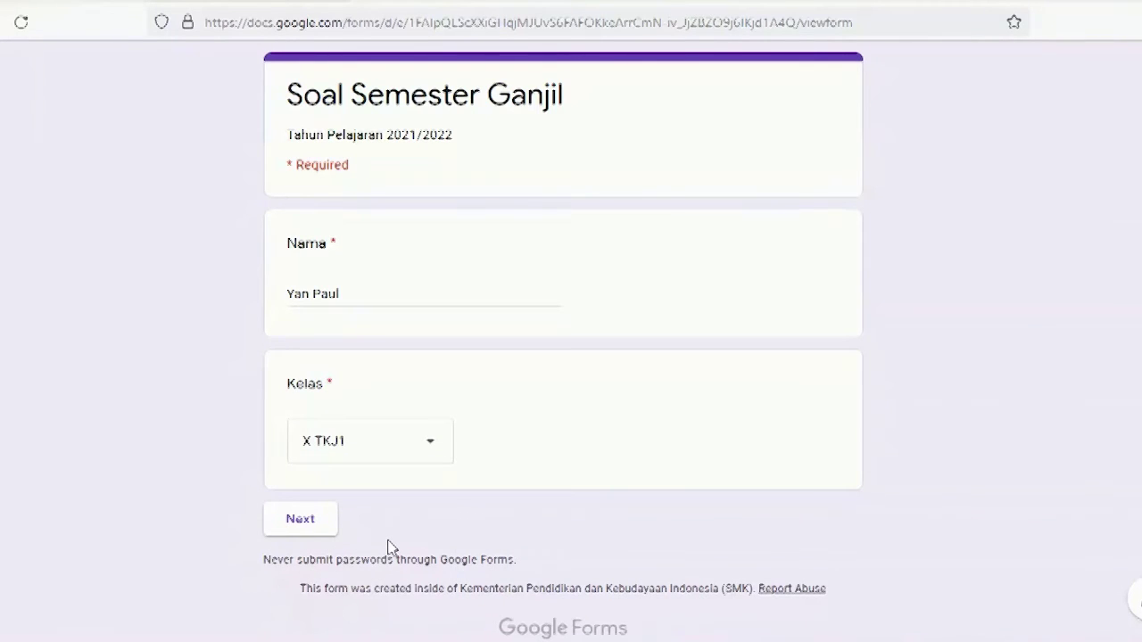
click(313, 528)
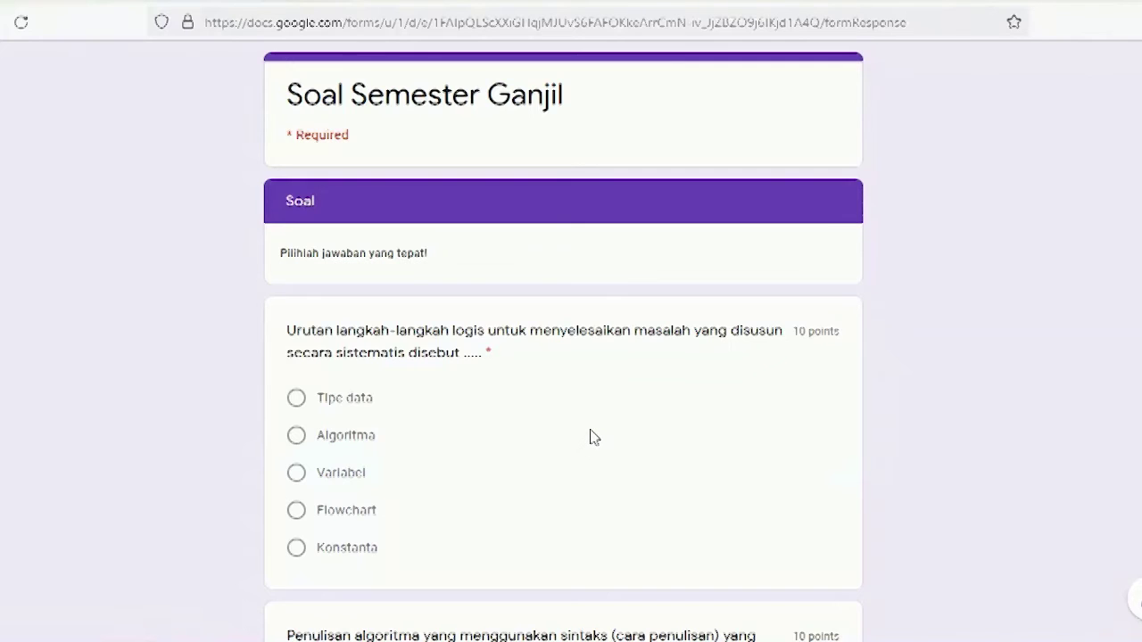
scroll(594, 437, down, 6)
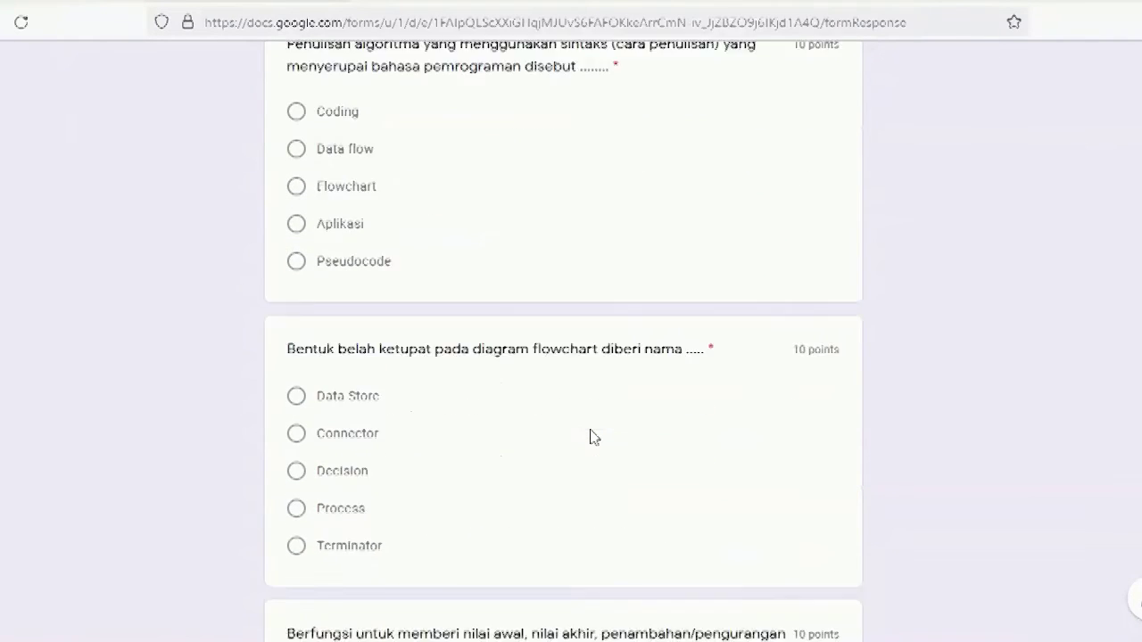
scroll(594, 437, down, 10)
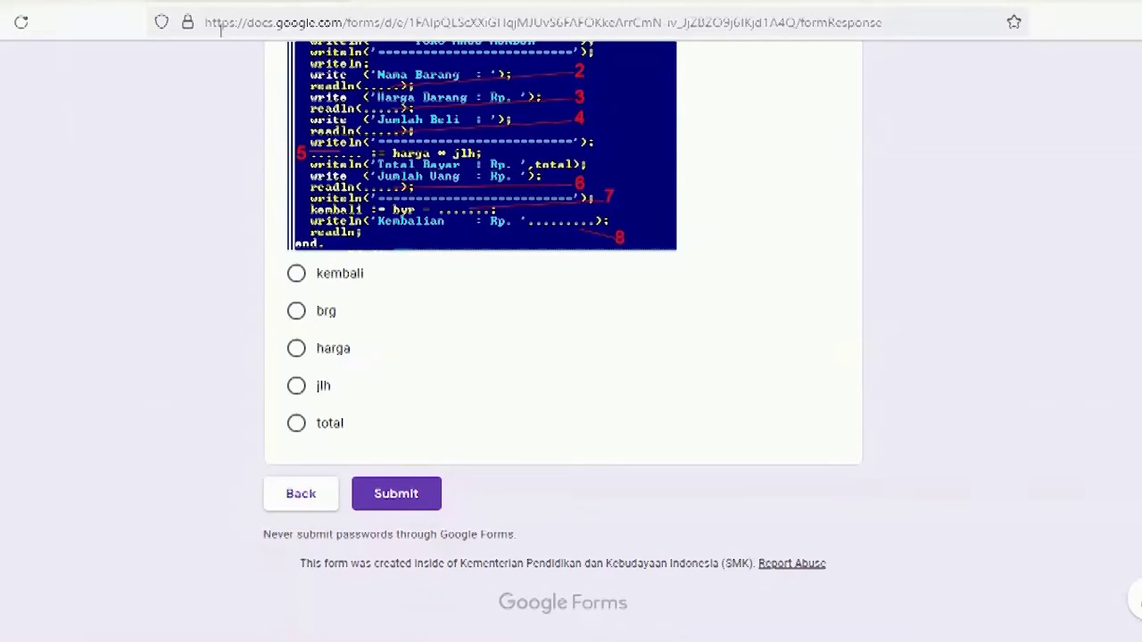
click(387, 2)
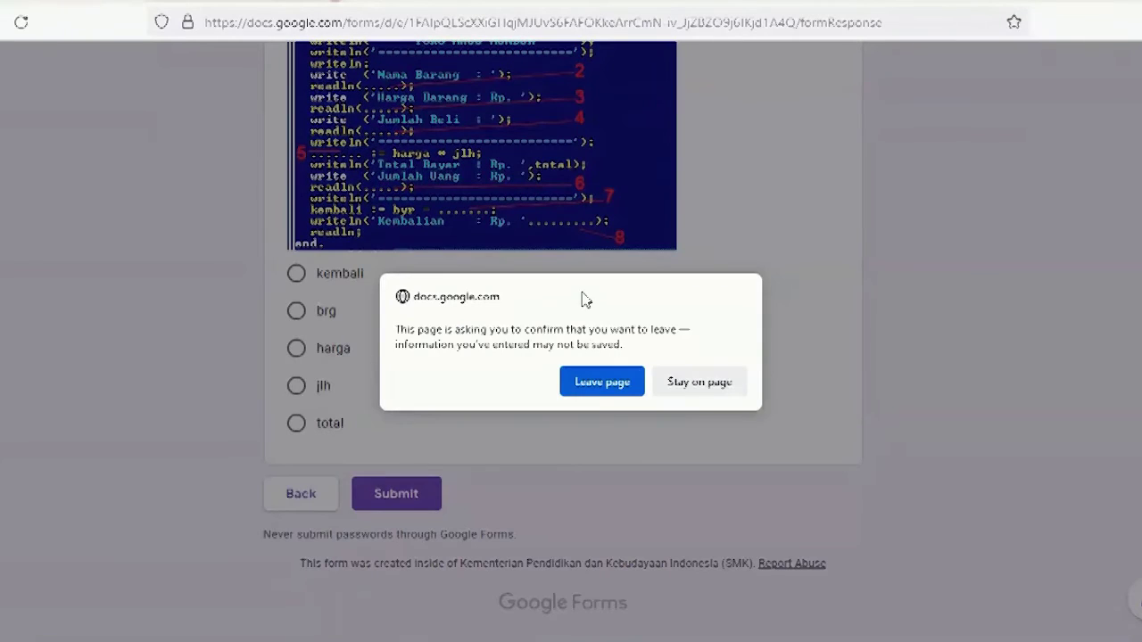
click(600, 389)
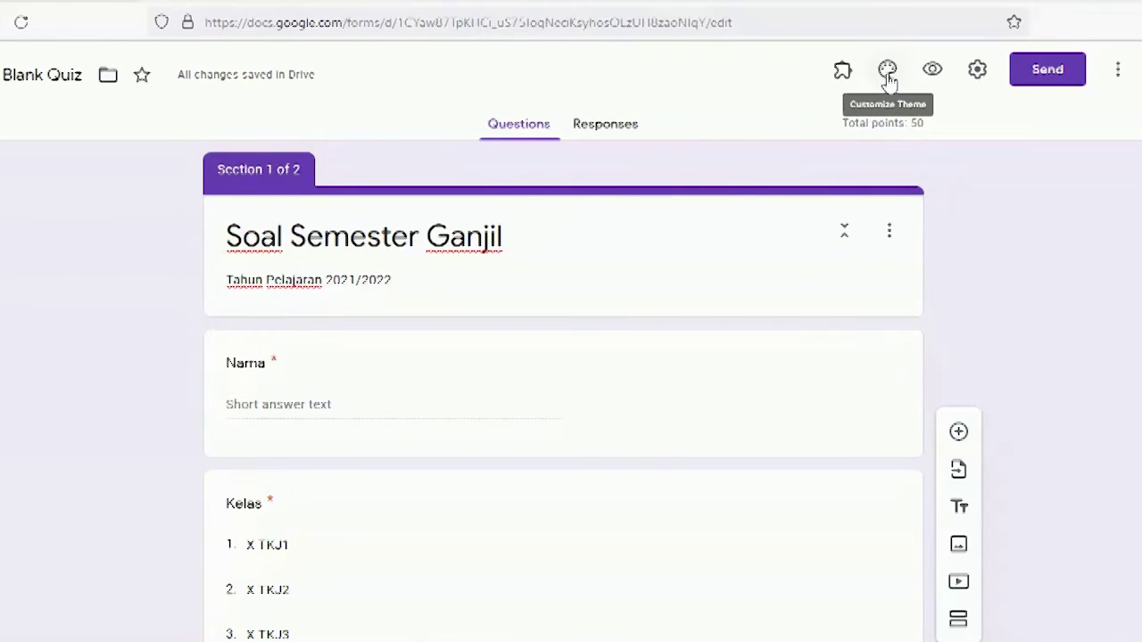
Step: Switch the quiz theme colour from purple to the blue swatch, leaving the header image unchanged
click(888, 75)
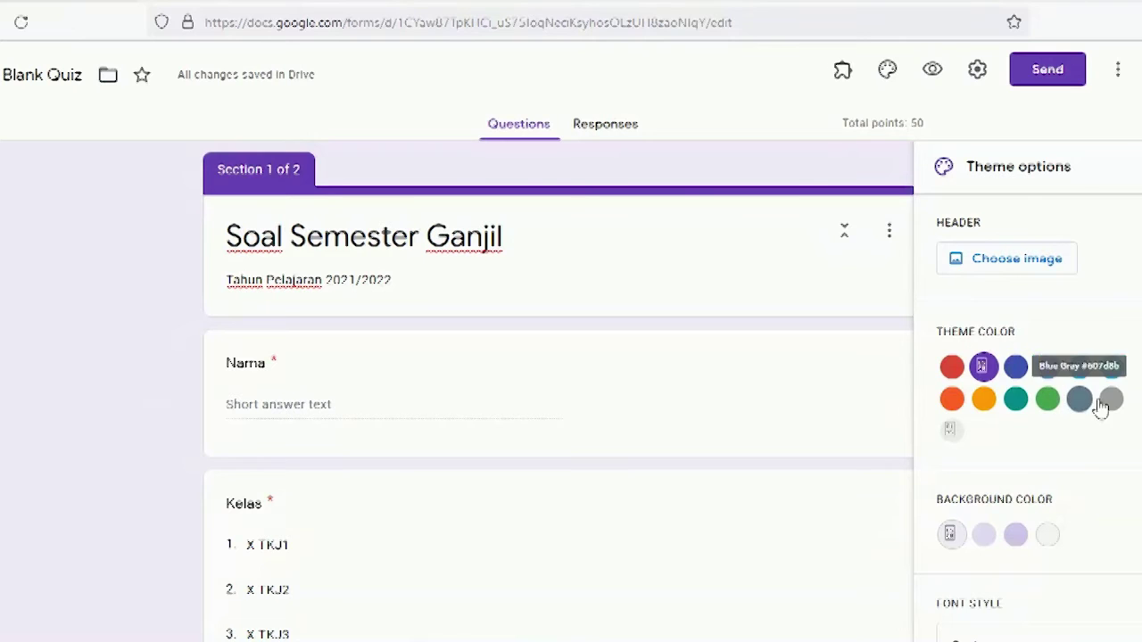
scroll(1044, 308, down, 5)
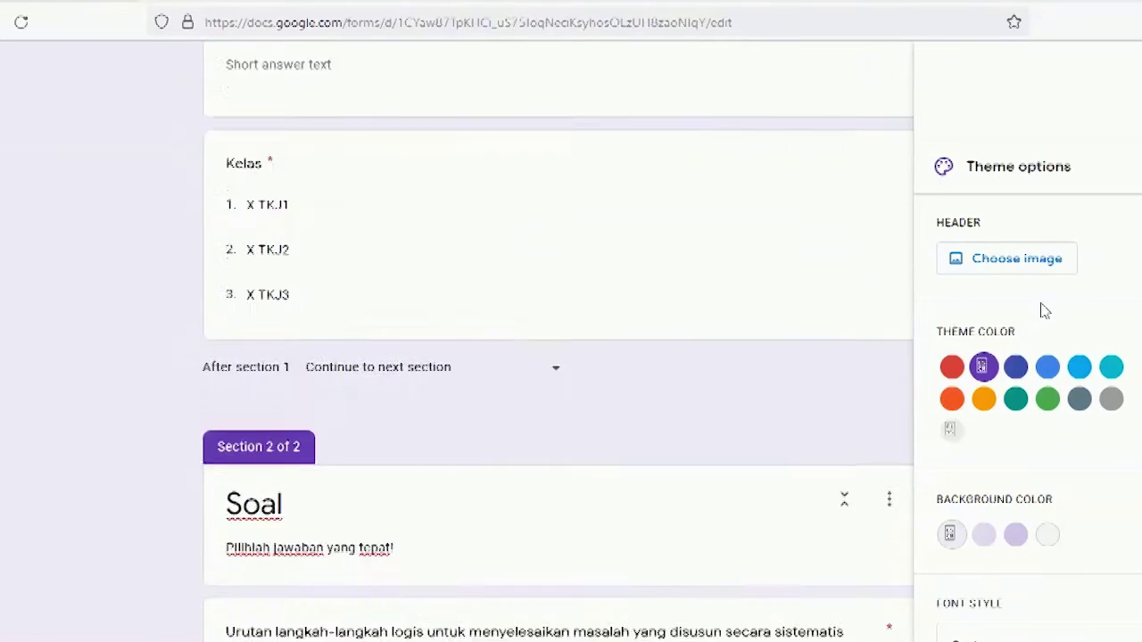
click(1010, 257)
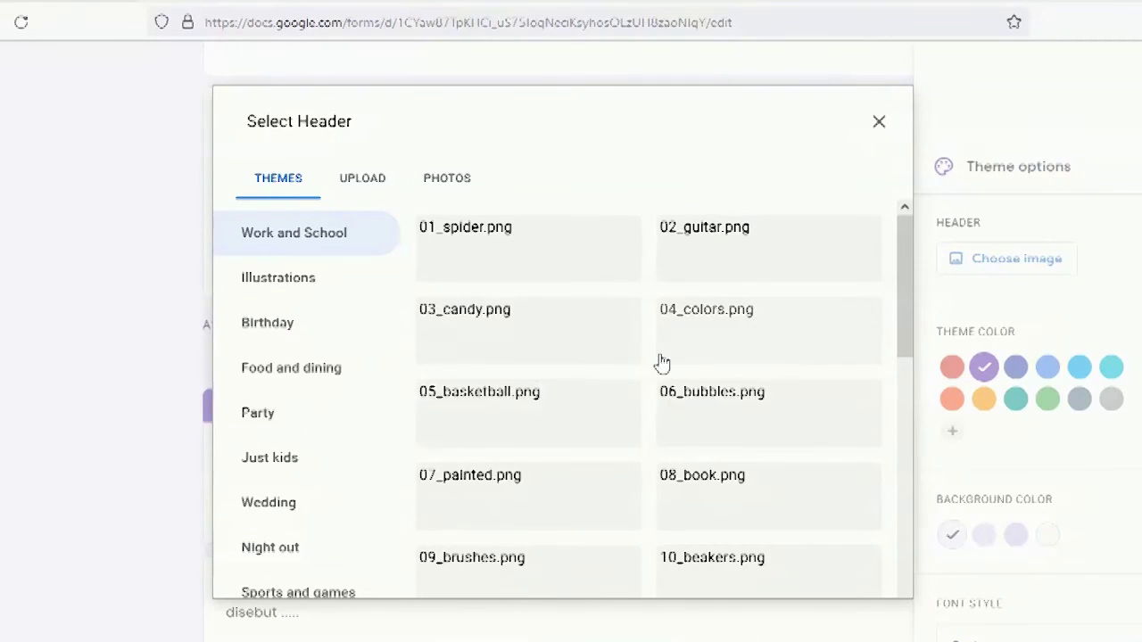
click(882, 121)
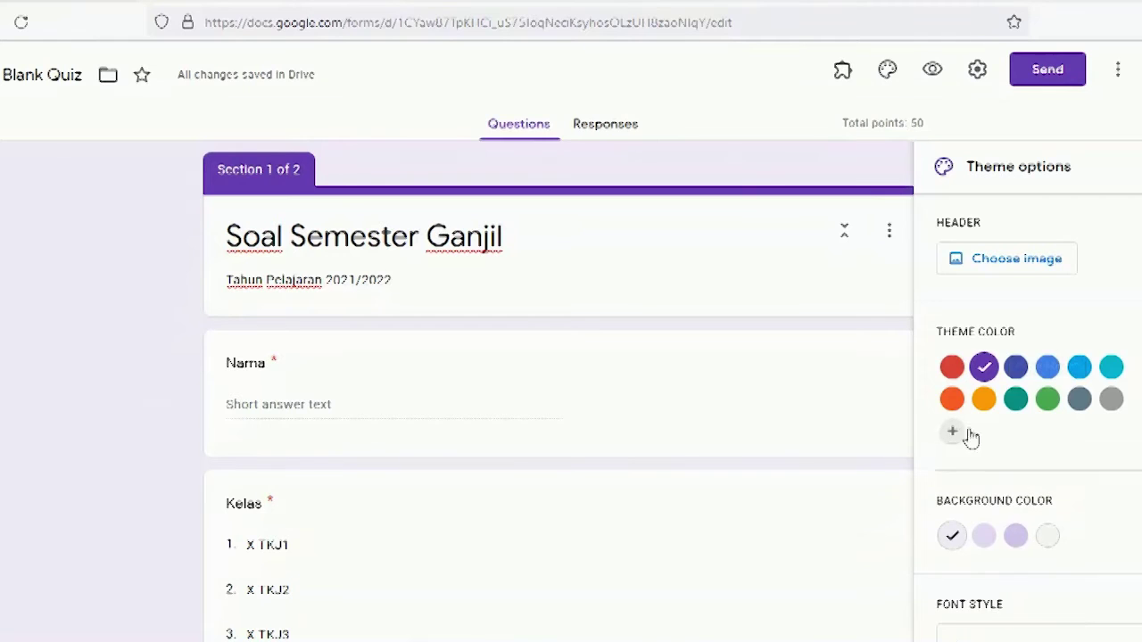
click(1048, 369)
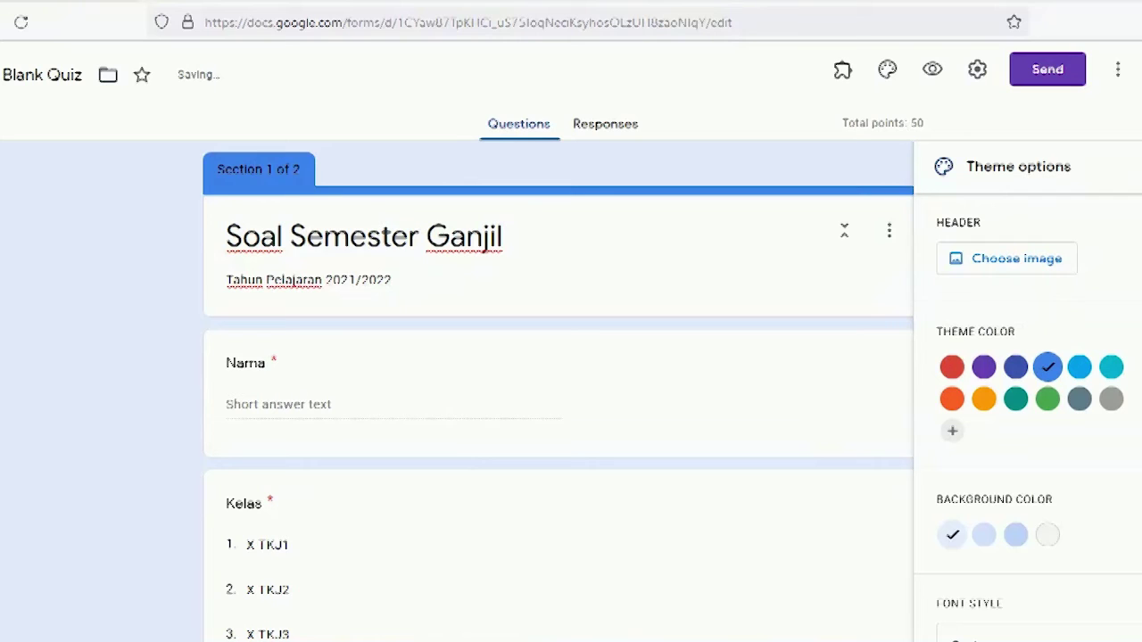
click(1140, 167)
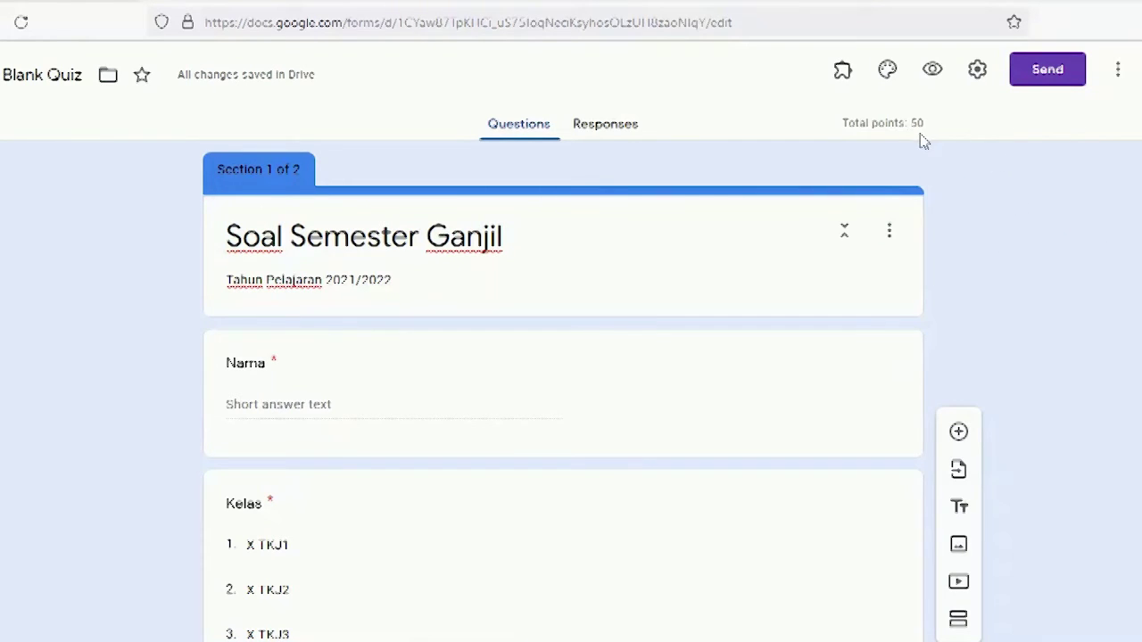
Step: In the form settings, turn off restricting responses to organisation users
click(979, 80)
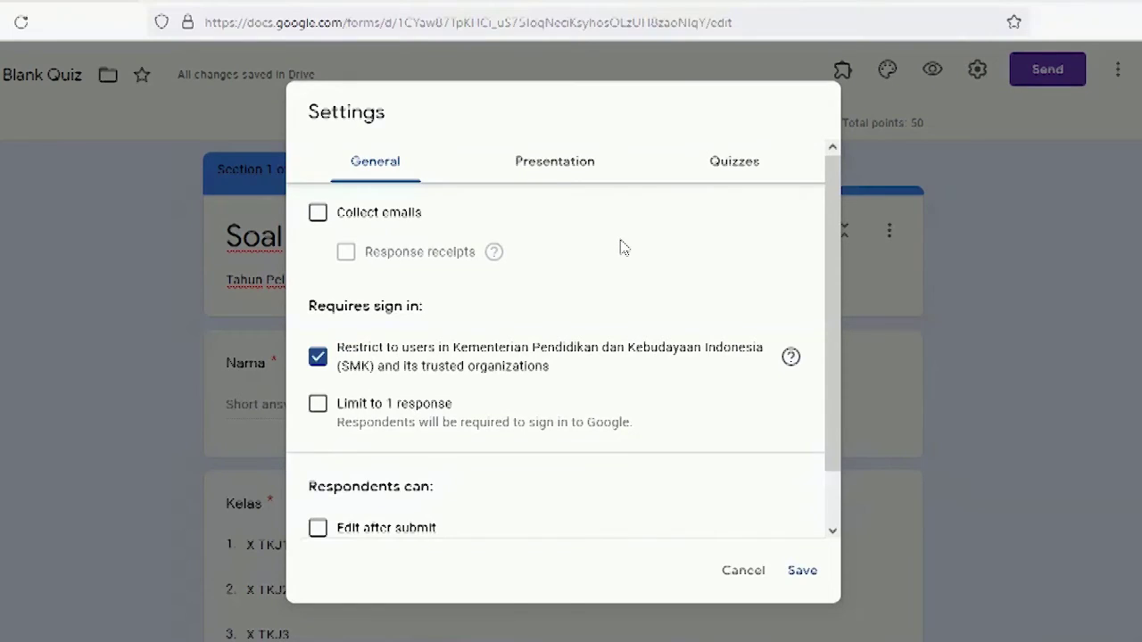
scroll(623, 247, down, 1)
scroll(624, 247, up, 1)
click(318, 358)
scroll(530, 364, down, 1)
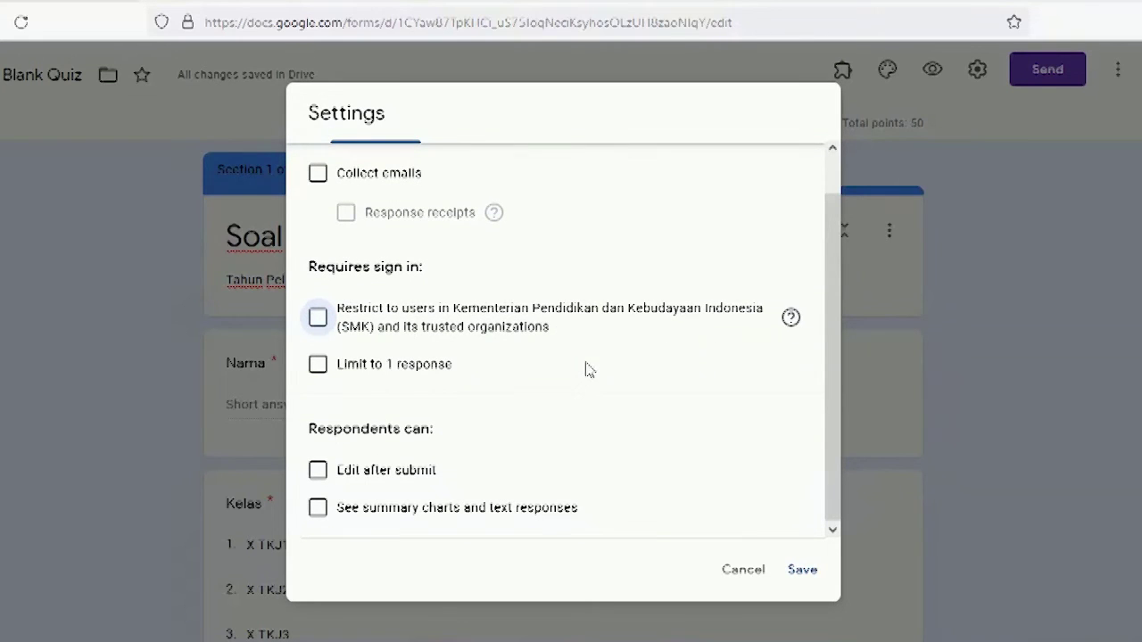
scroll(591, 366, up, 1)
scroll(591, 365, down, 1)
scroll(591, 365, up, 1)
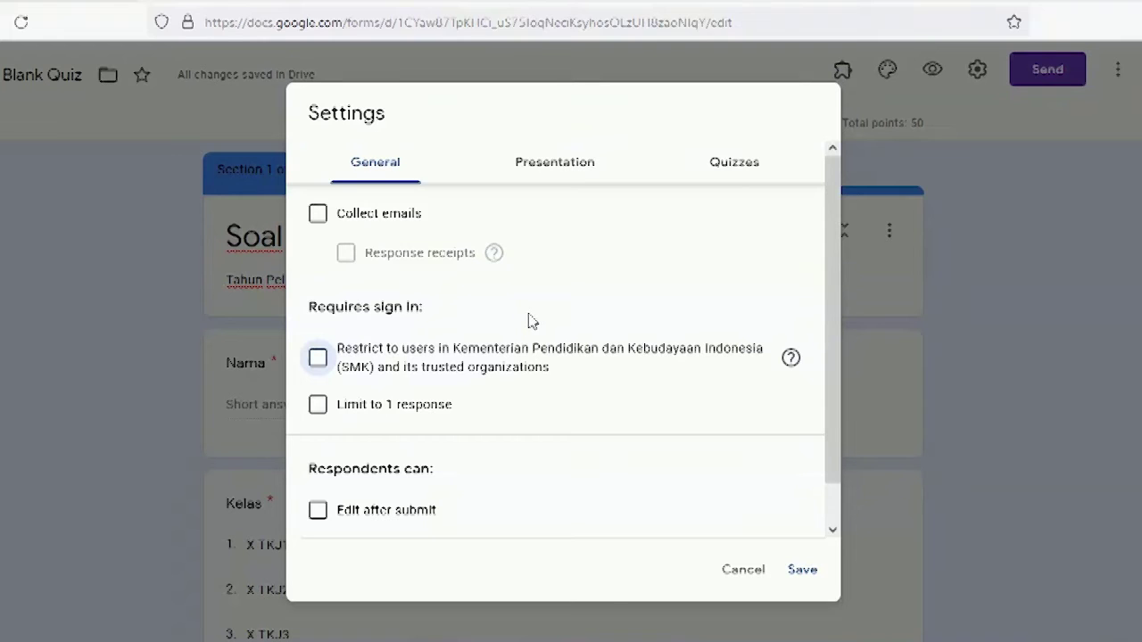
scroll(530, 321, down, 4)
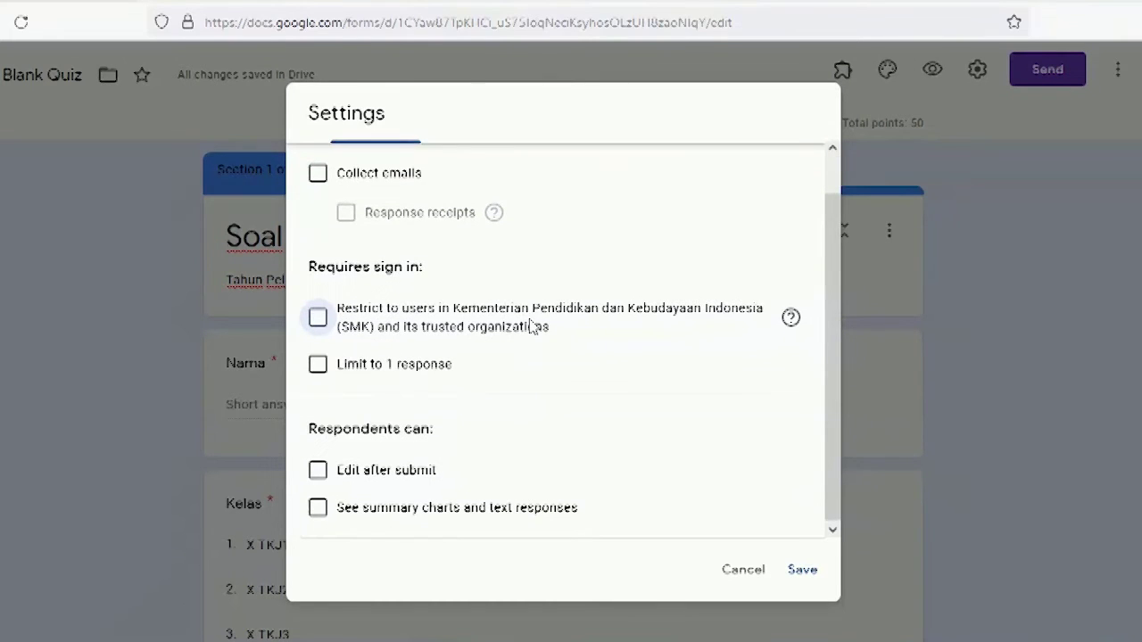
scroll(532, 329, up, 3)
scroll(440, 458, up, 1)
scroll(443, 457, down, 1)
scroll(582, 432, up, 1)
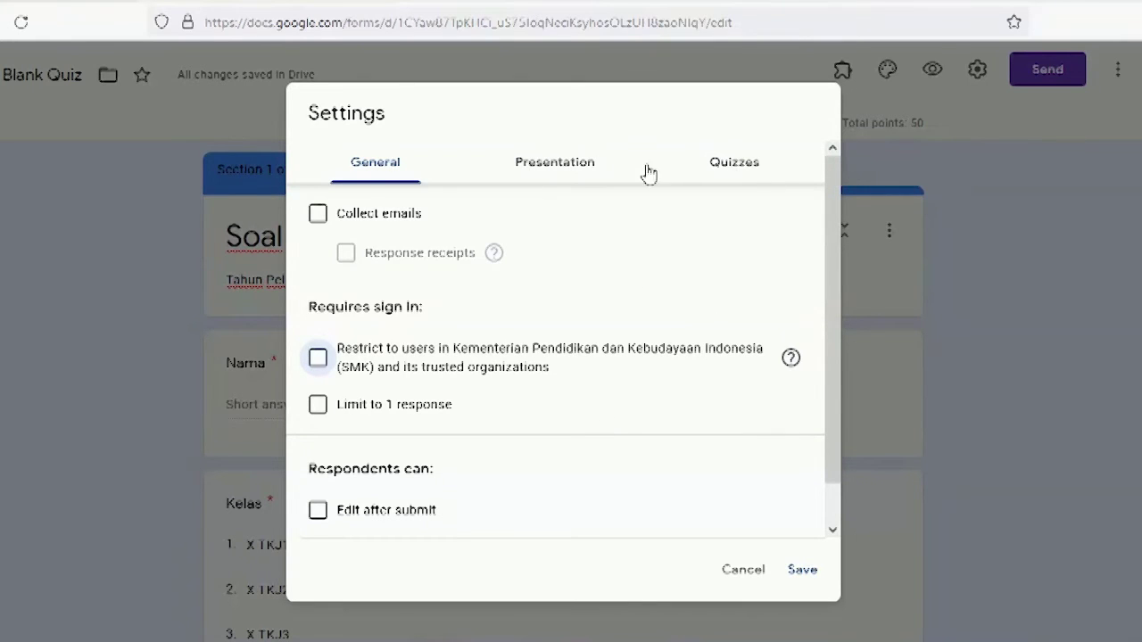
Step: In the Quizzes settings, hide correct answers and missed questions from respondents
click(730, 169)
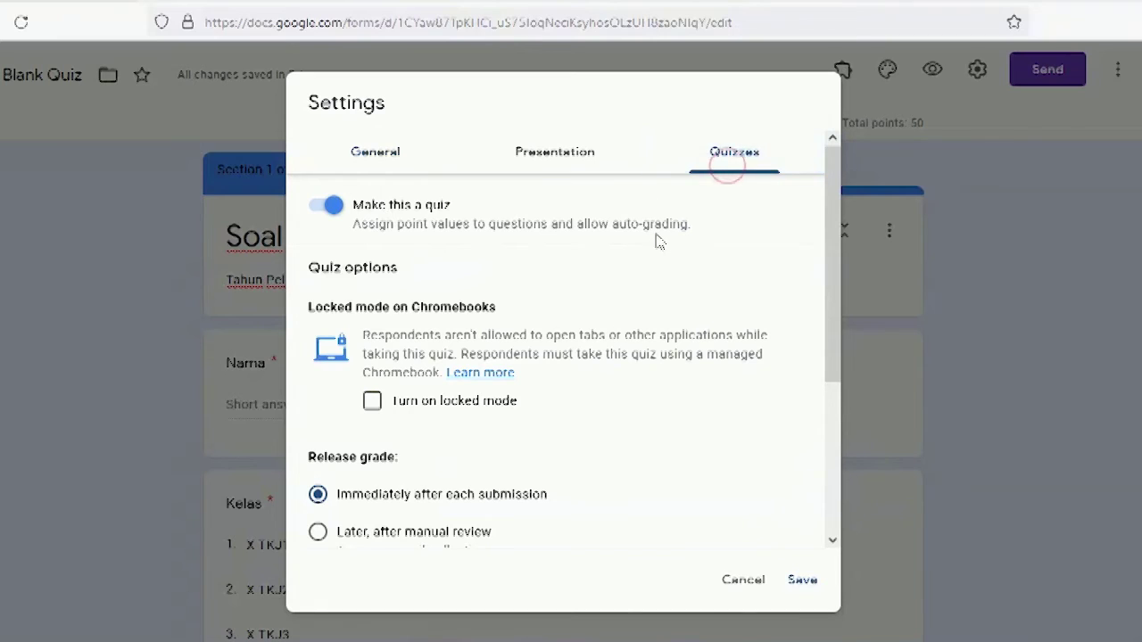
scroll(615, 244, down, 2)
scroll(620, 245, up, 2)
scroll(615, 297, down, 2)
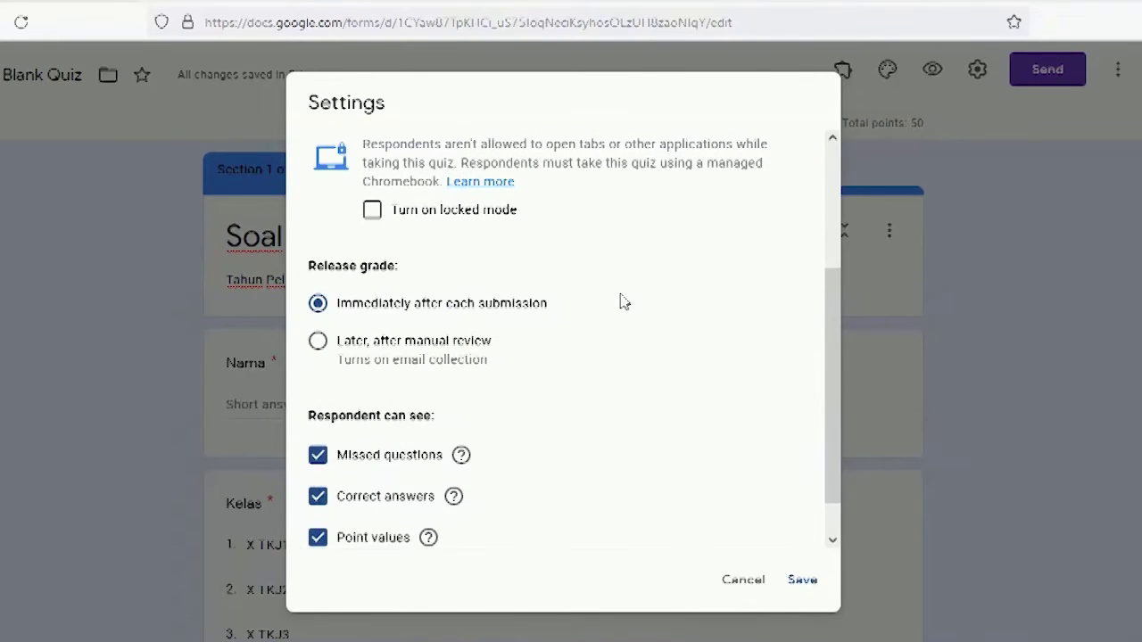
scroll(631, 299, down, 1)
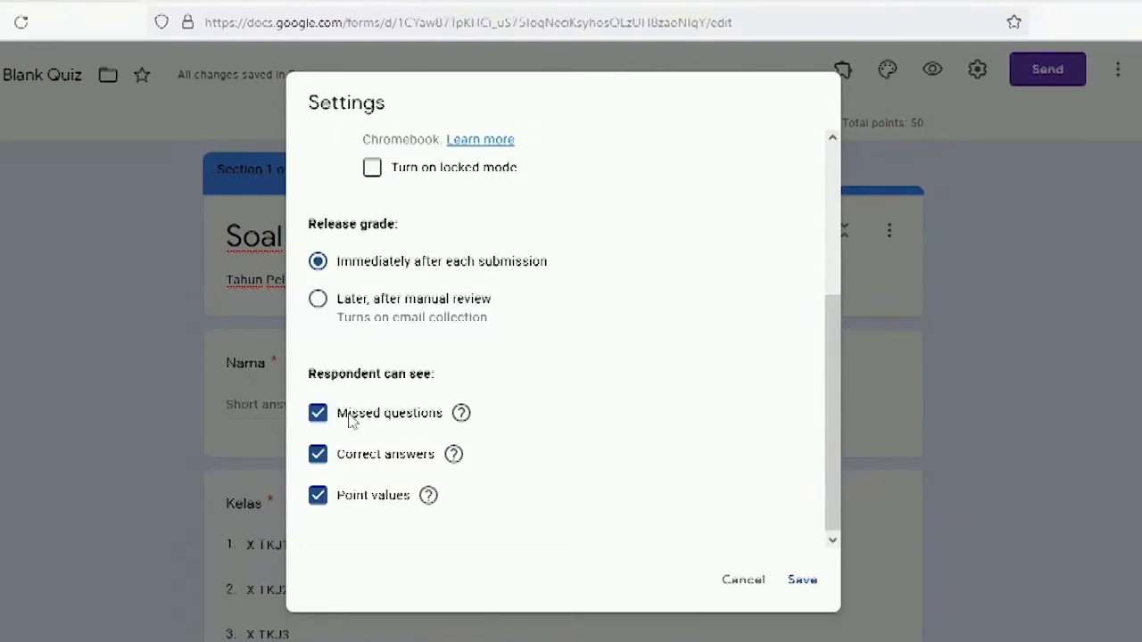
click(320, 455)
click(321, 415)
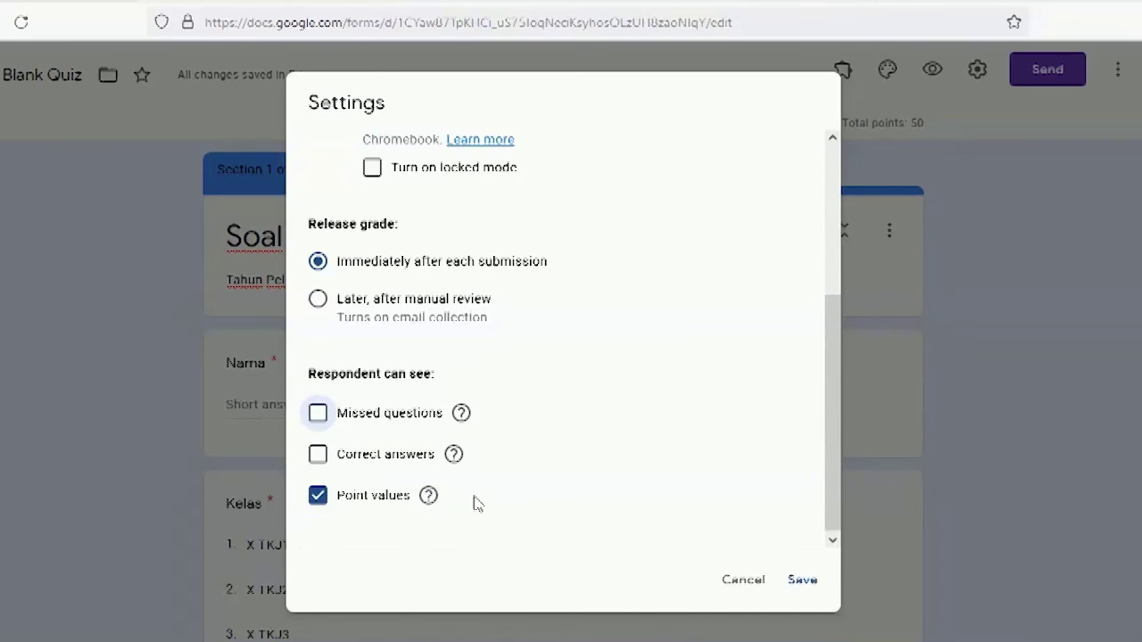
scroll(505, 461, up, 5)
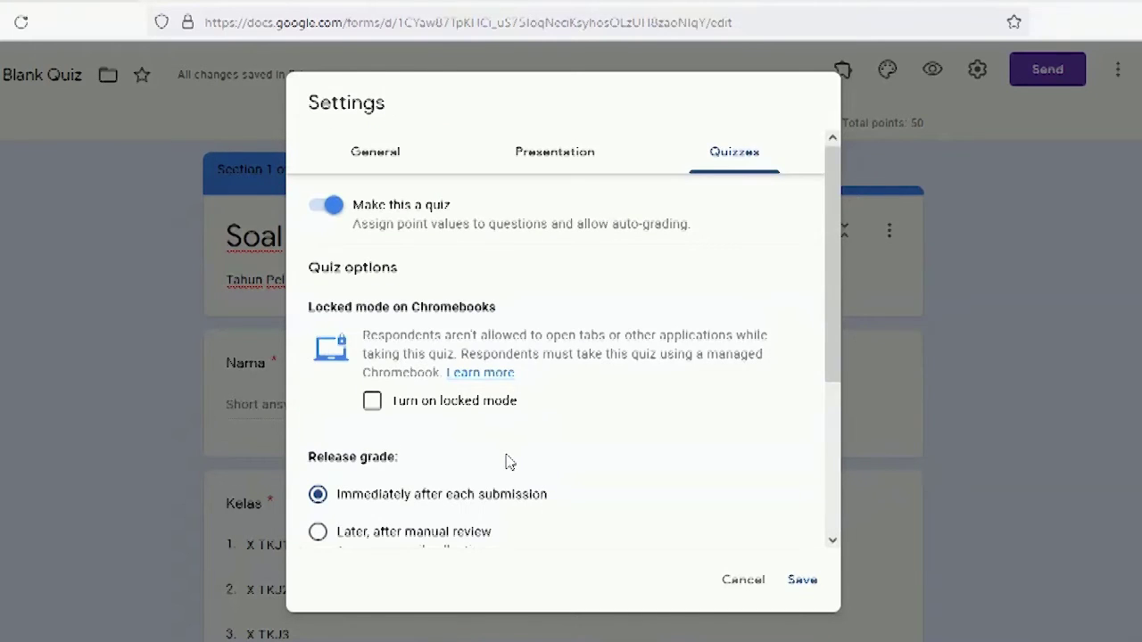
Step: Set the Presentation confirmation message to 'Telah selesai menjawab soal semester ini. Terima kasih.' and save
click(548, 165)
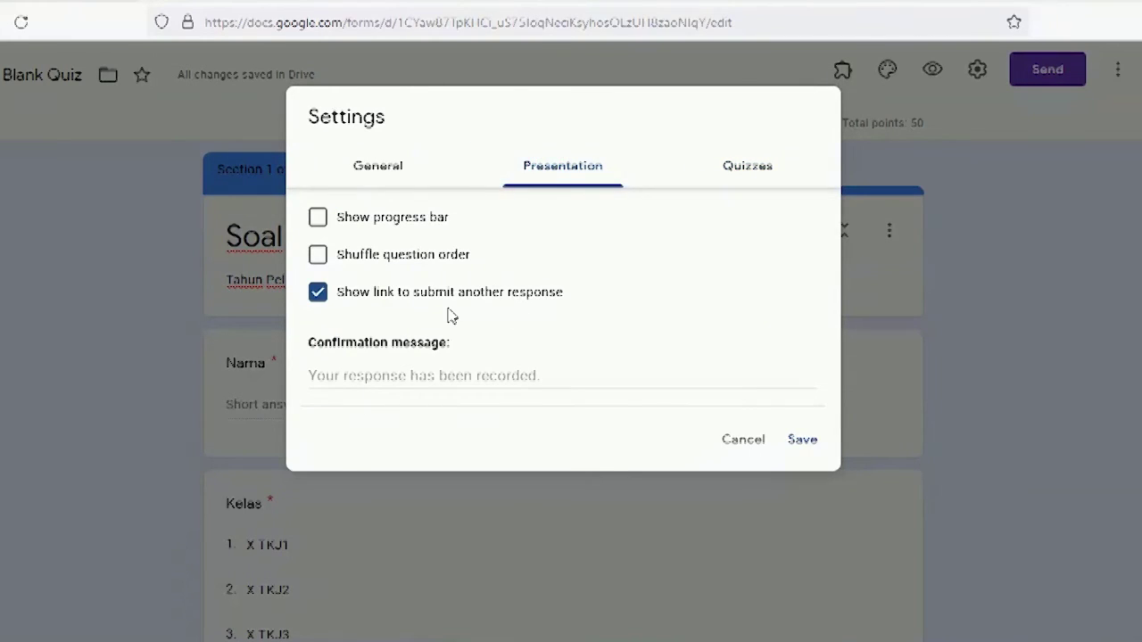
click(467, 378)
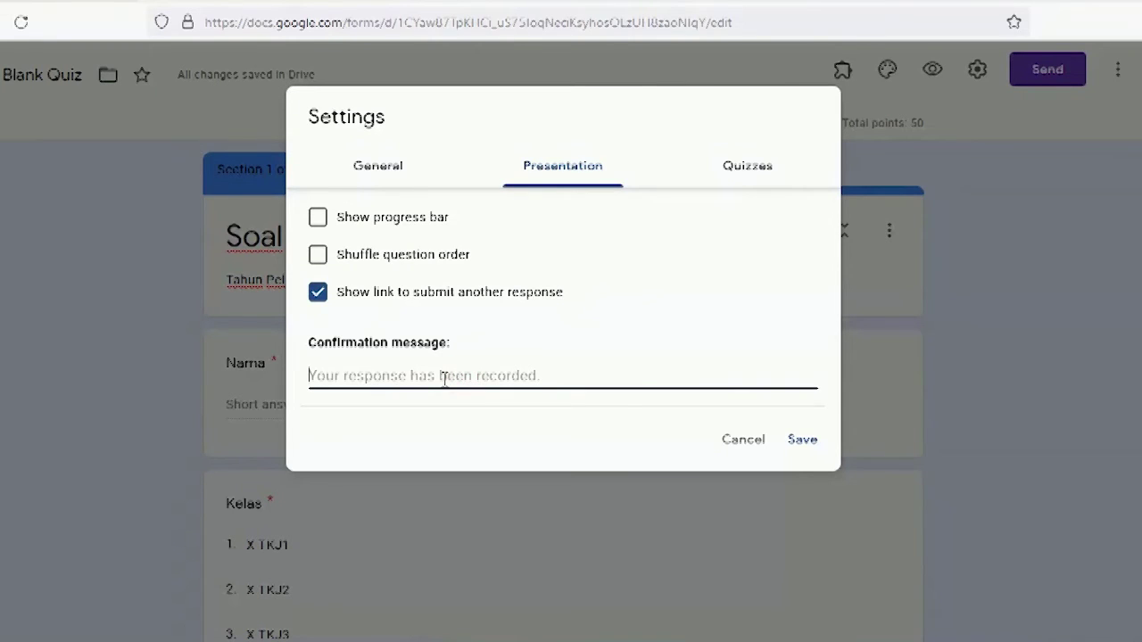
text(Telah selesa)
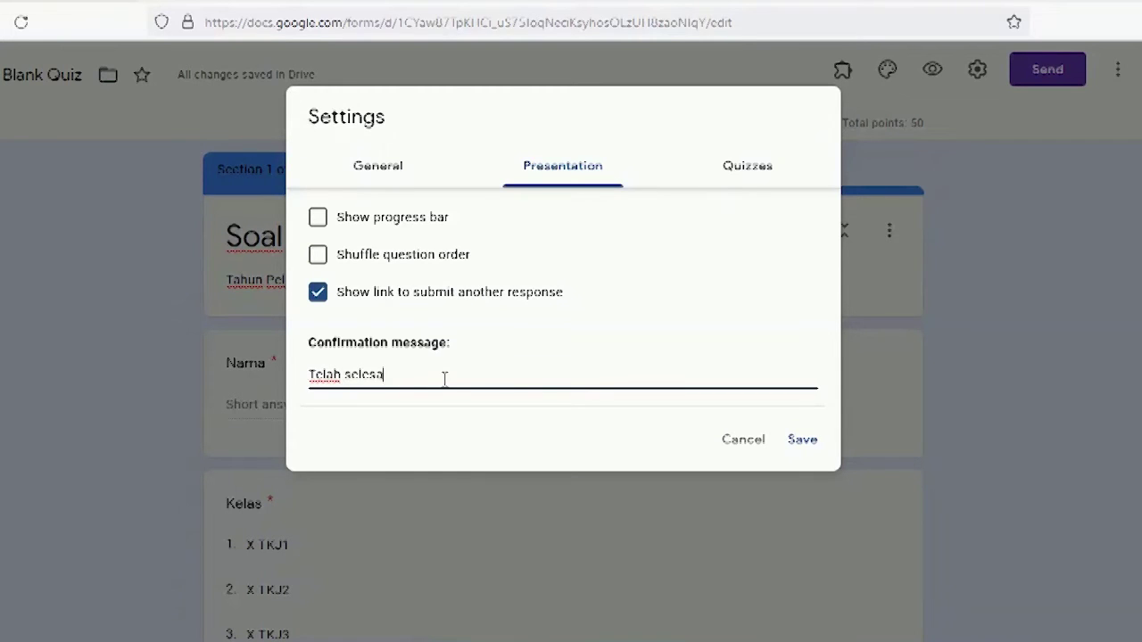
text(i menjawab soal semester ini)
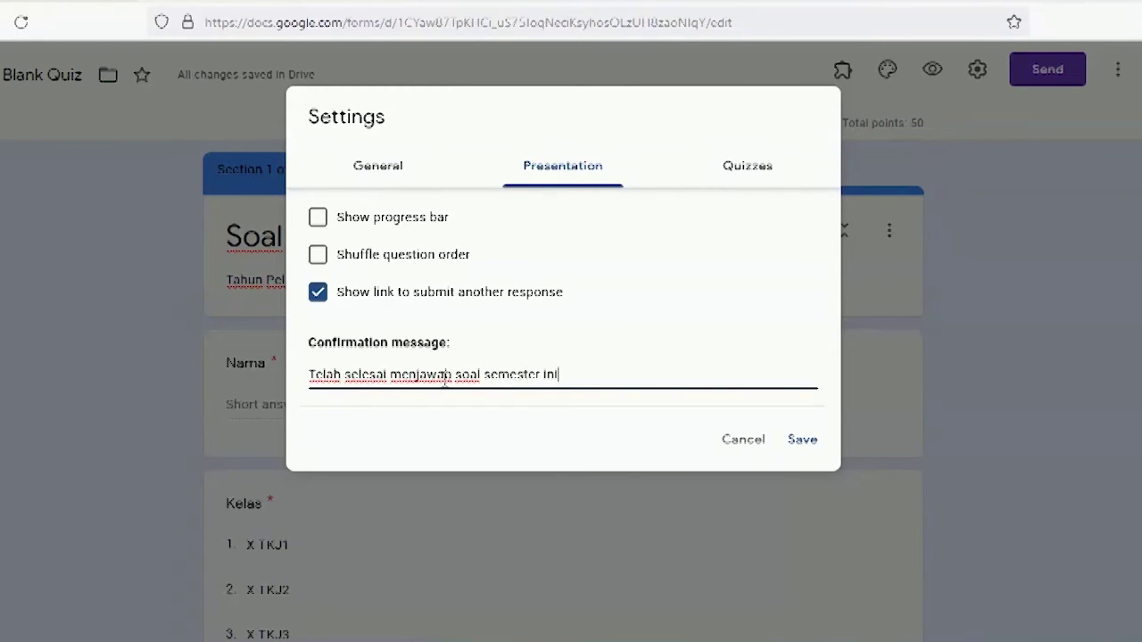
text(ma kasih.)
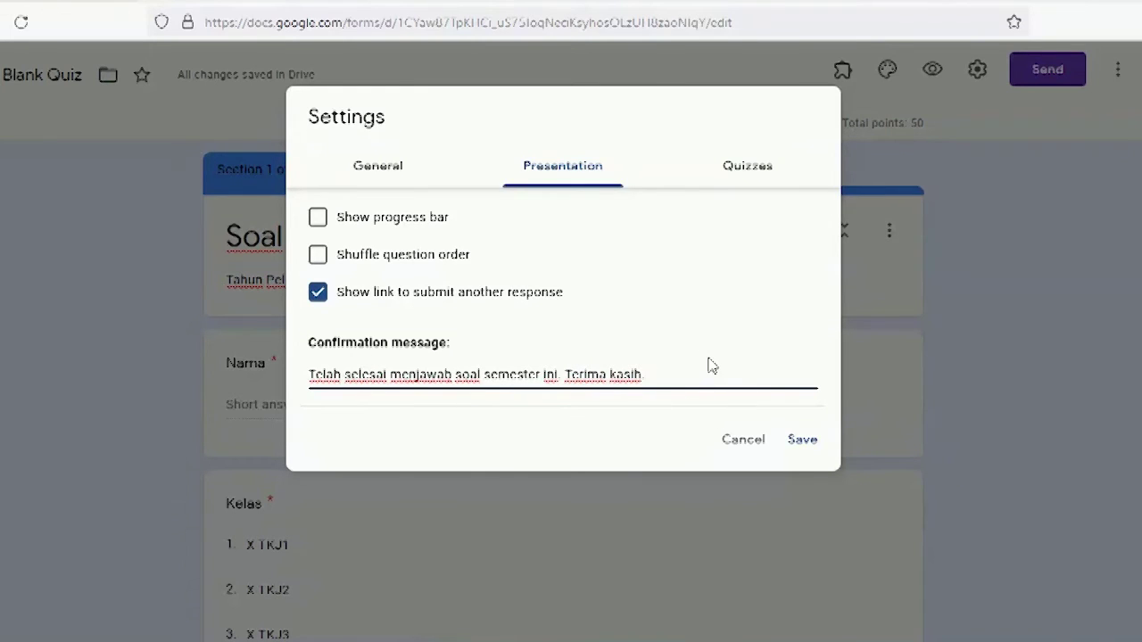
click(800, 440)
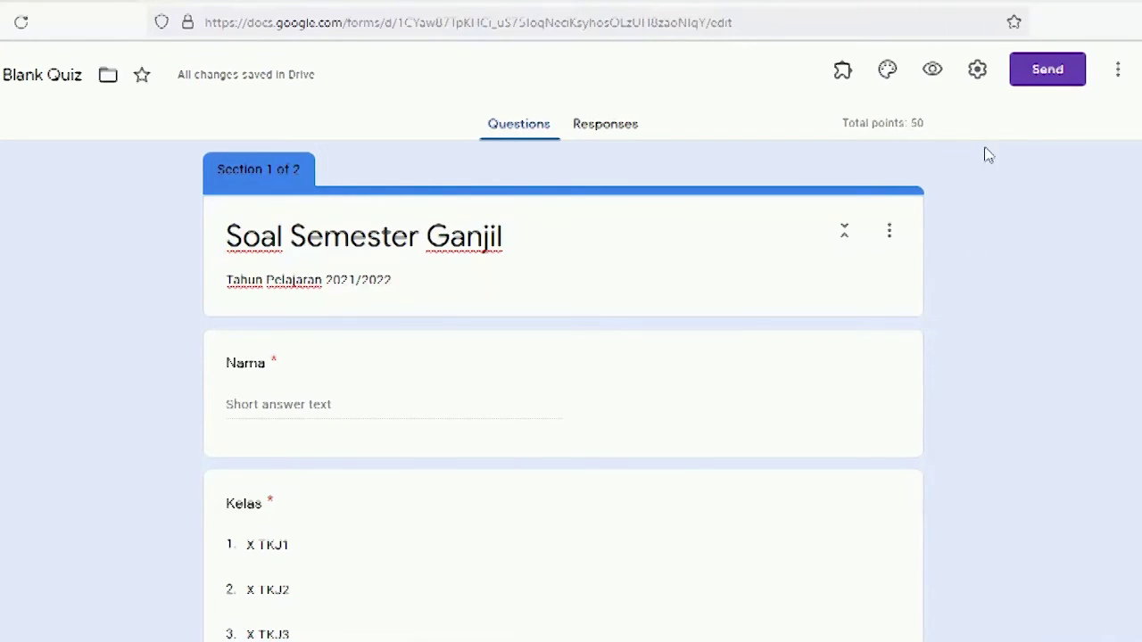
Step: Copy the quiz's shortened link from the Send dialog's link option, then close the dialog
click(1042, 80)
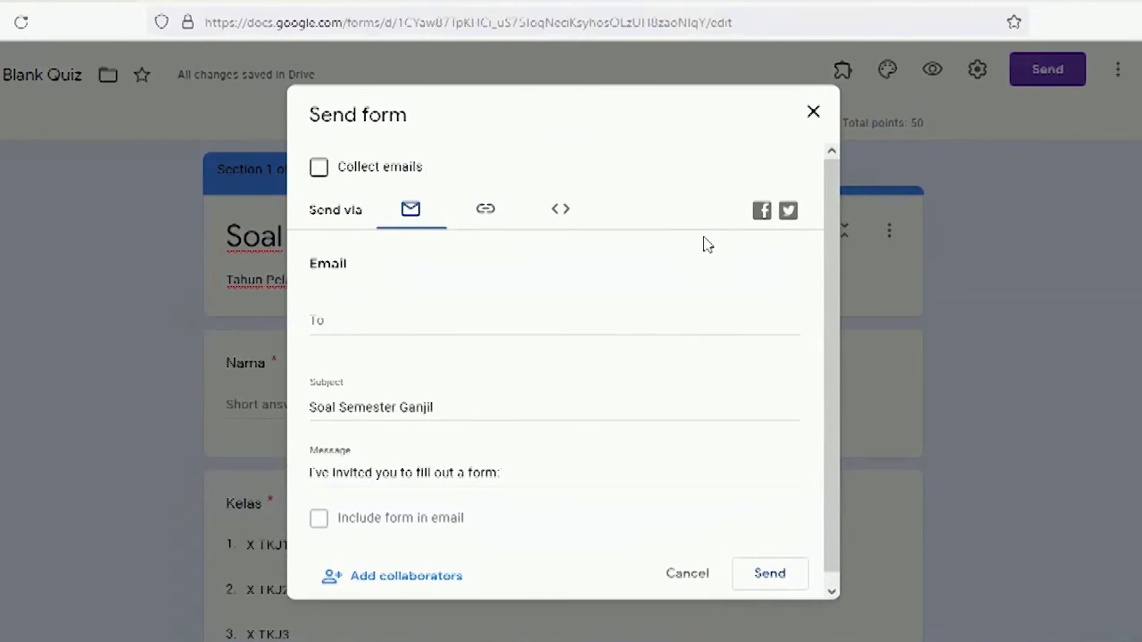
scroll(704, 244, down, 1)
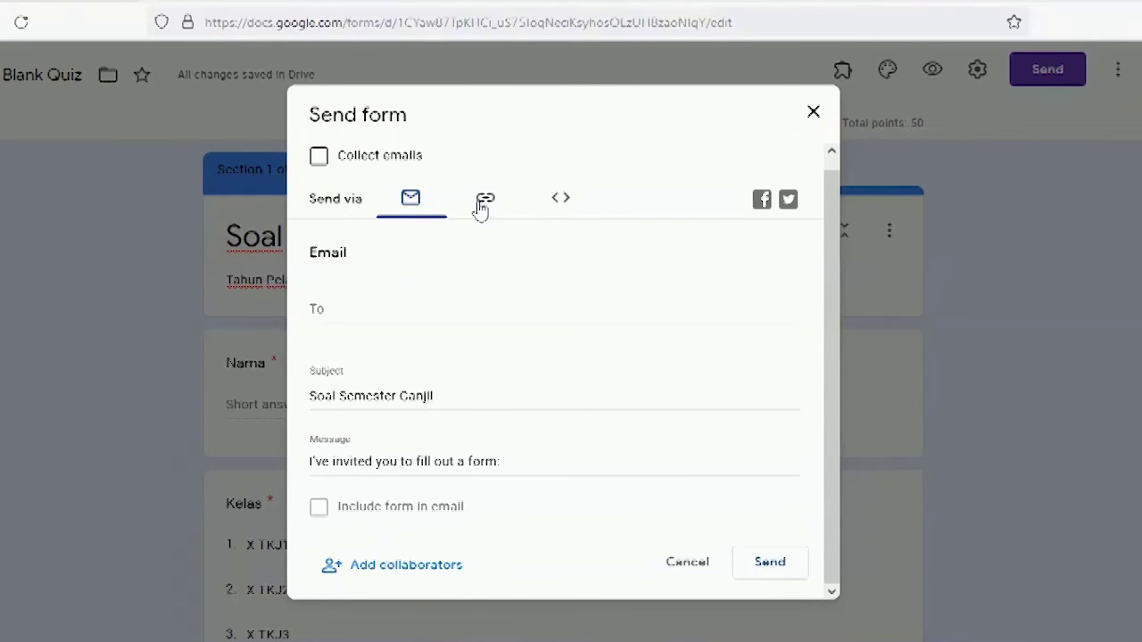
click(482, 204)
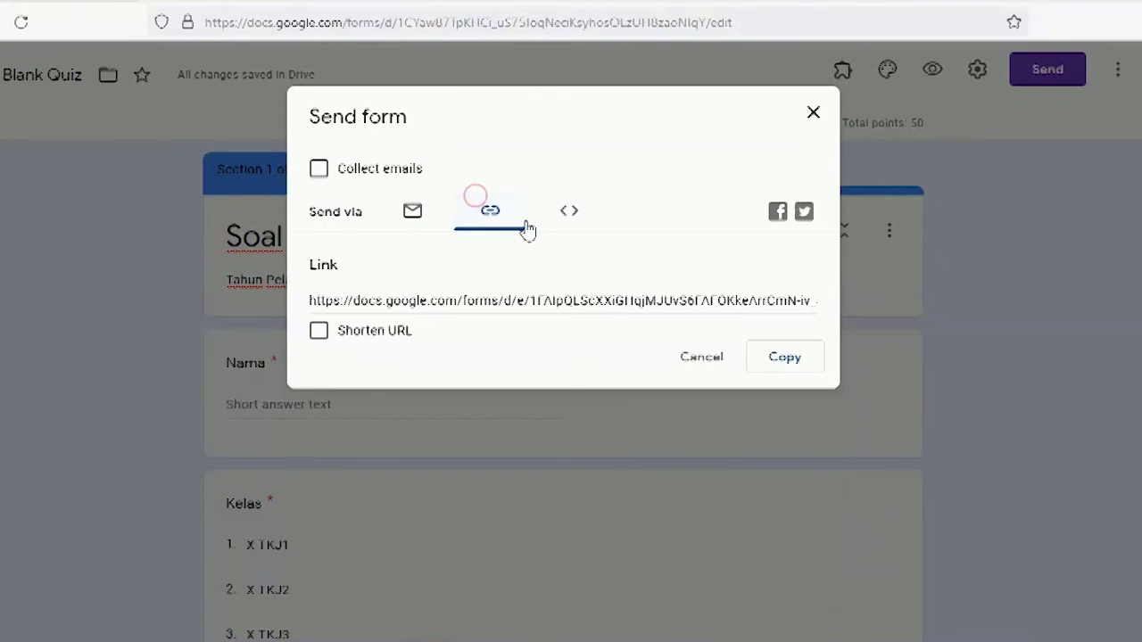
click(318, 333)
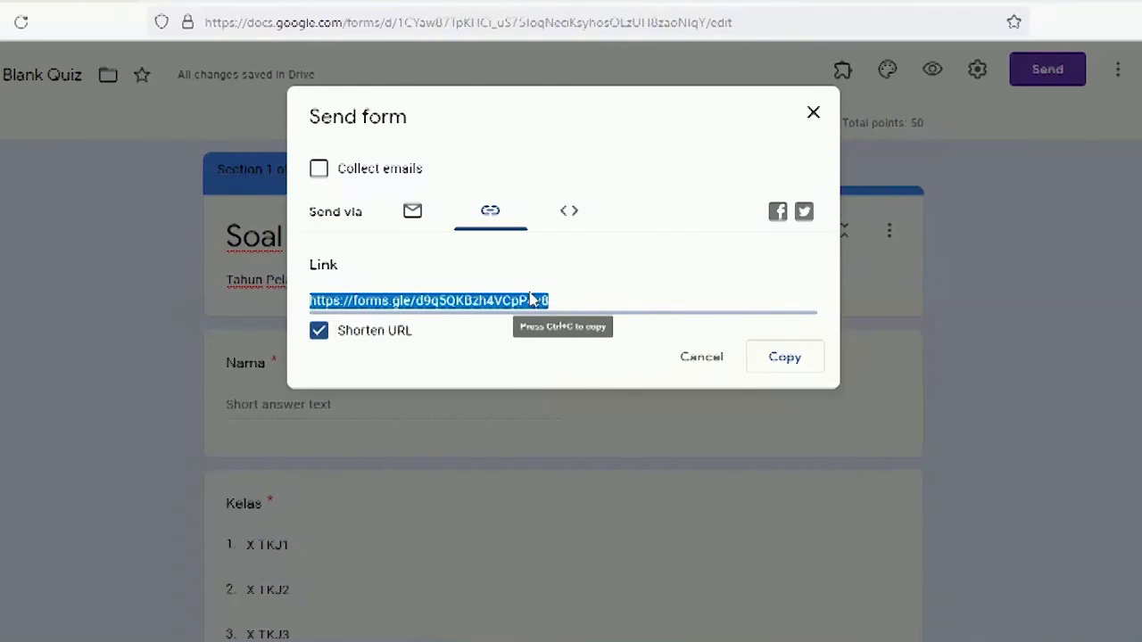
click(594, 293)
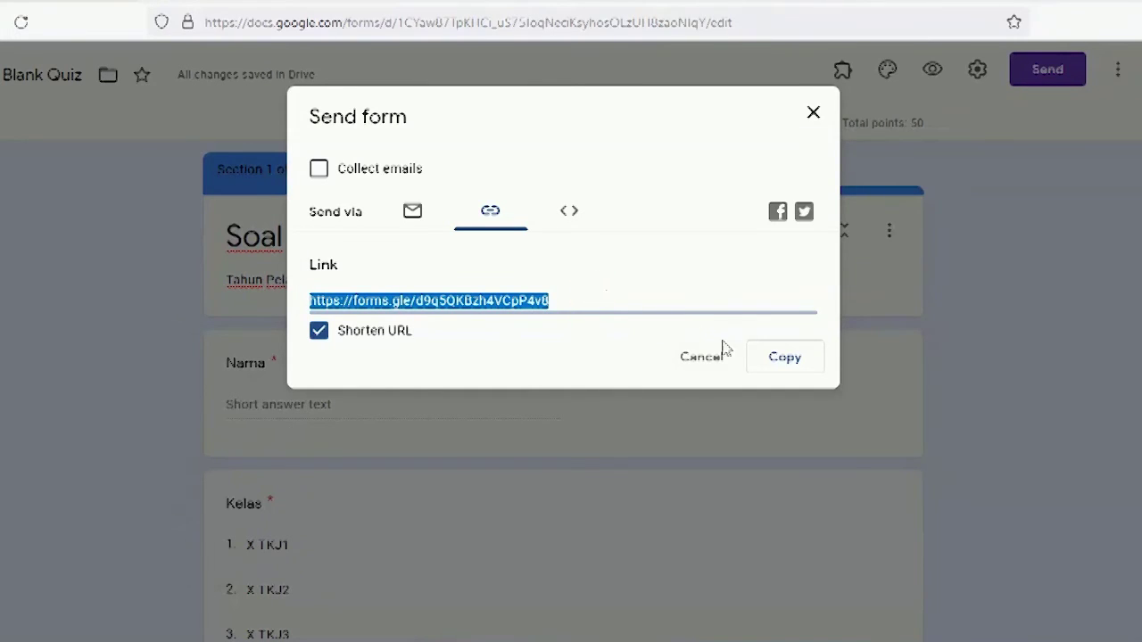
click(776, 361)
click(778, 366)
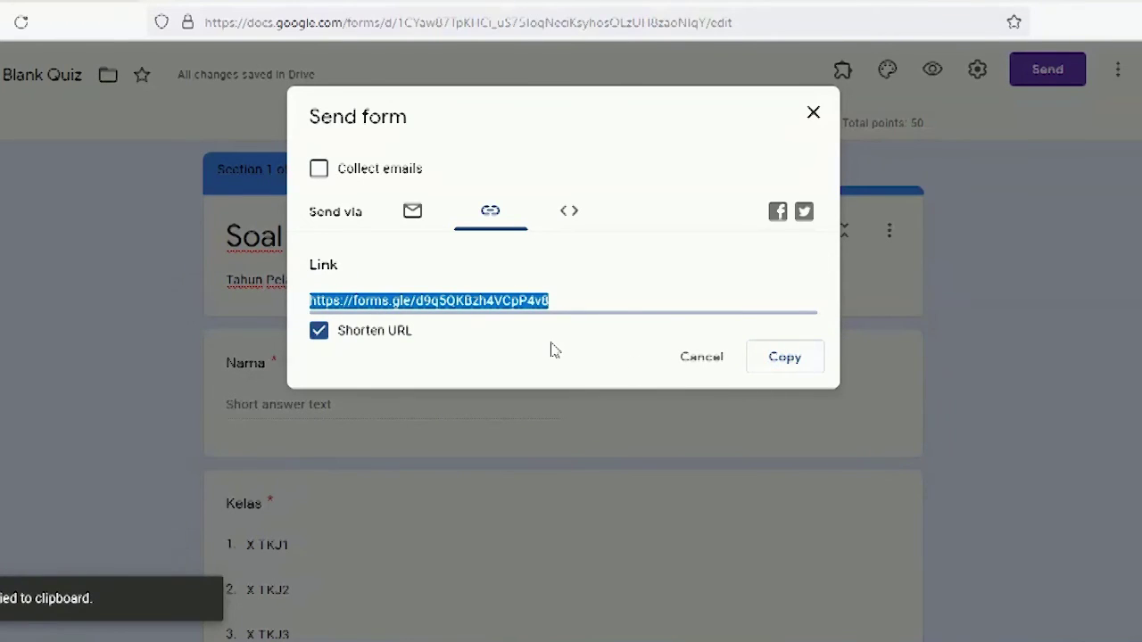
click(811, 115)
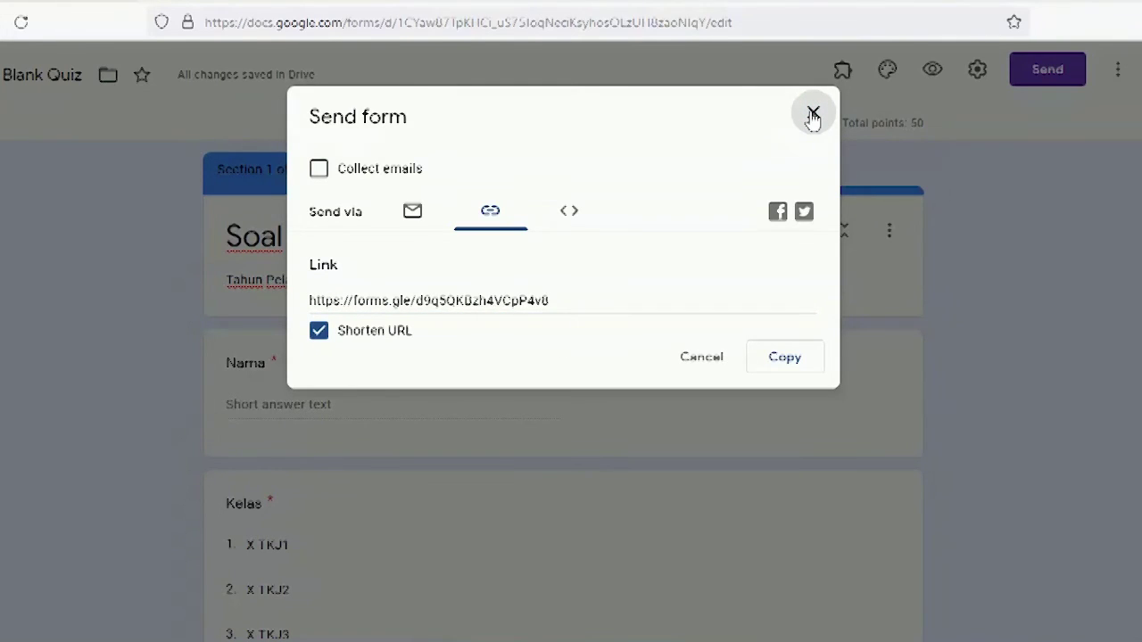
click(812, 116)
Step: Load the pasted quiz link in a new tab, enter the respondent's name and class X TKJ1
click(155, 1)
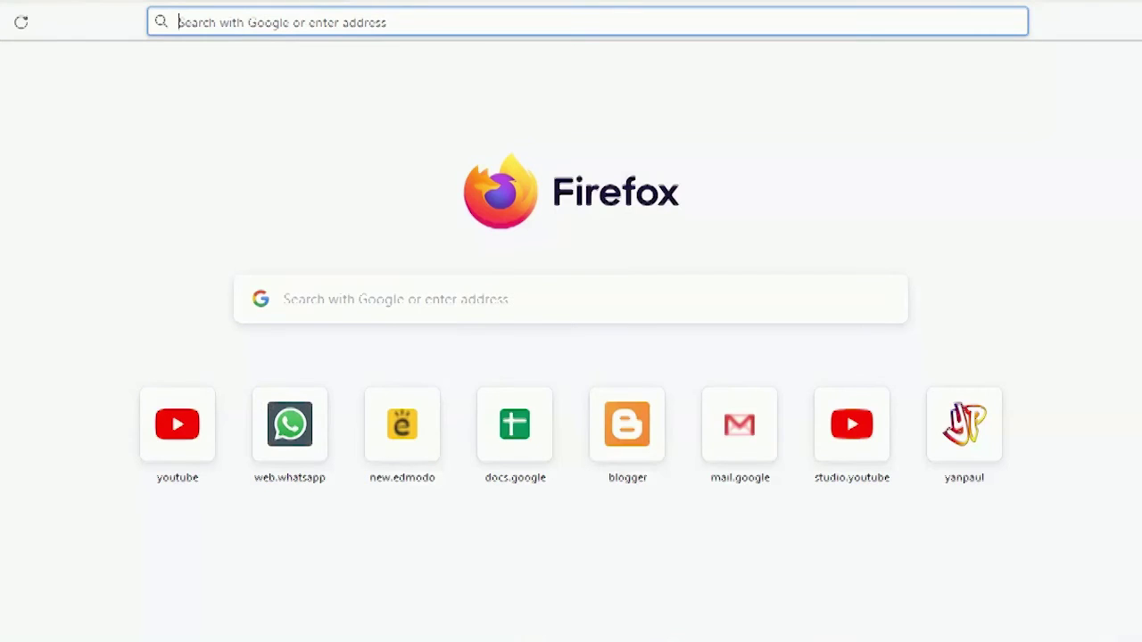
right_click(239, 27)
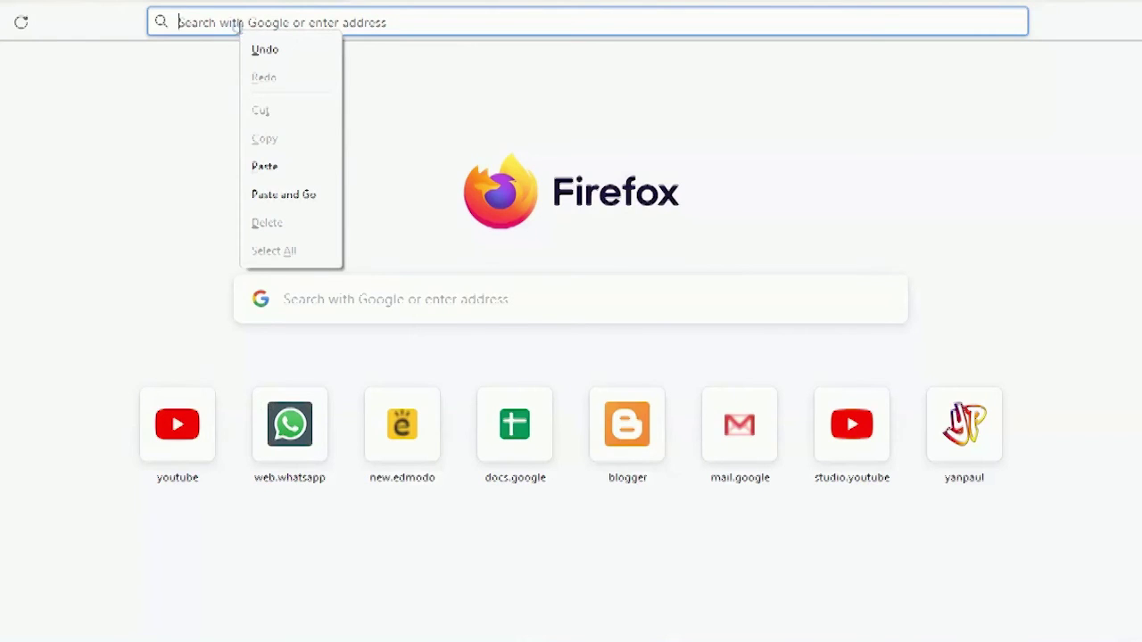
click(282, 193)
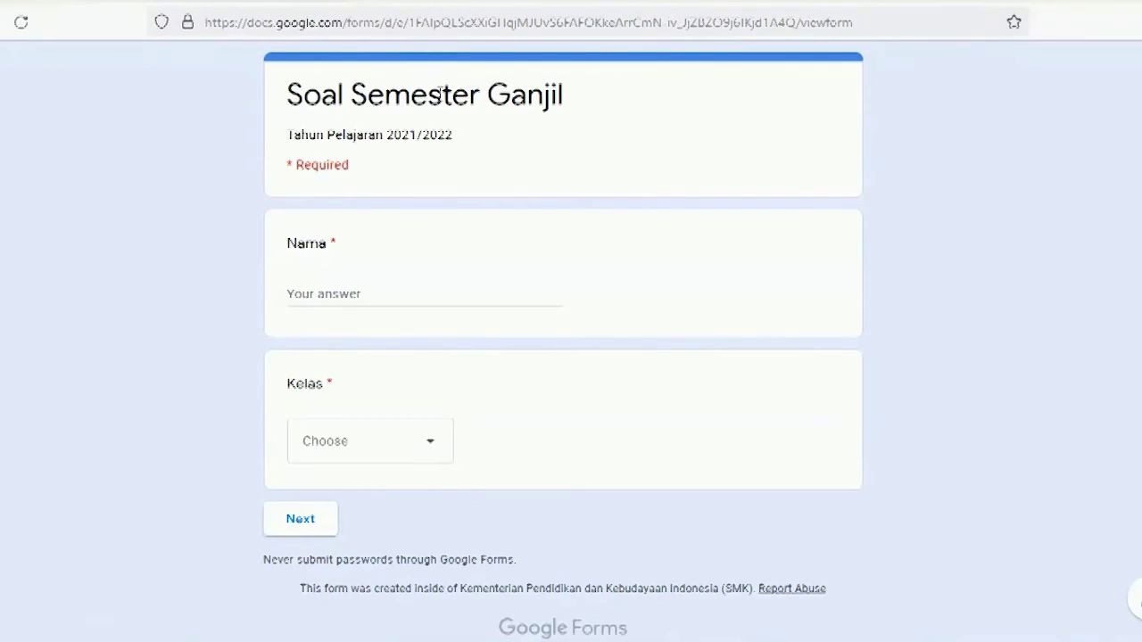
click(377, 304)
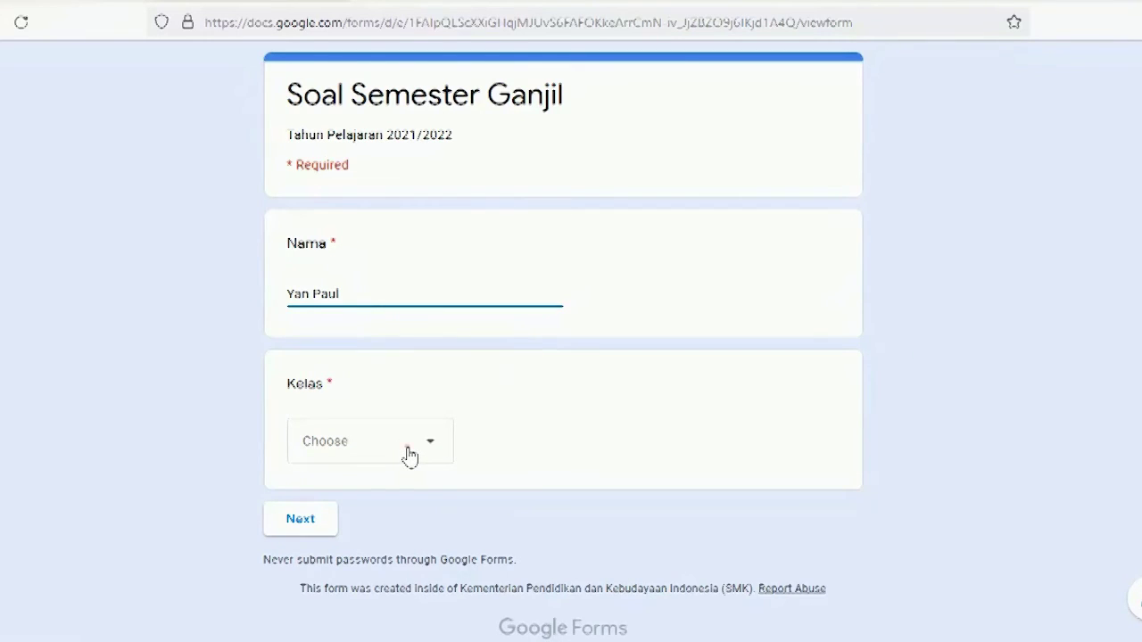
click(409, 455)
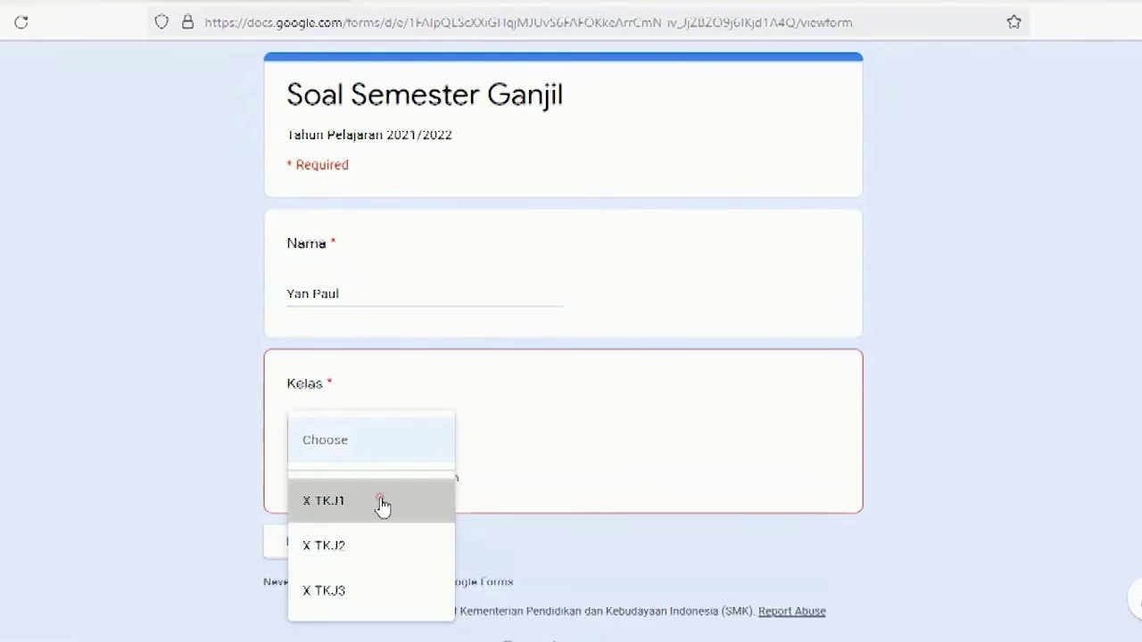
click(382, 505)
scroll(397, 489, down, 1)
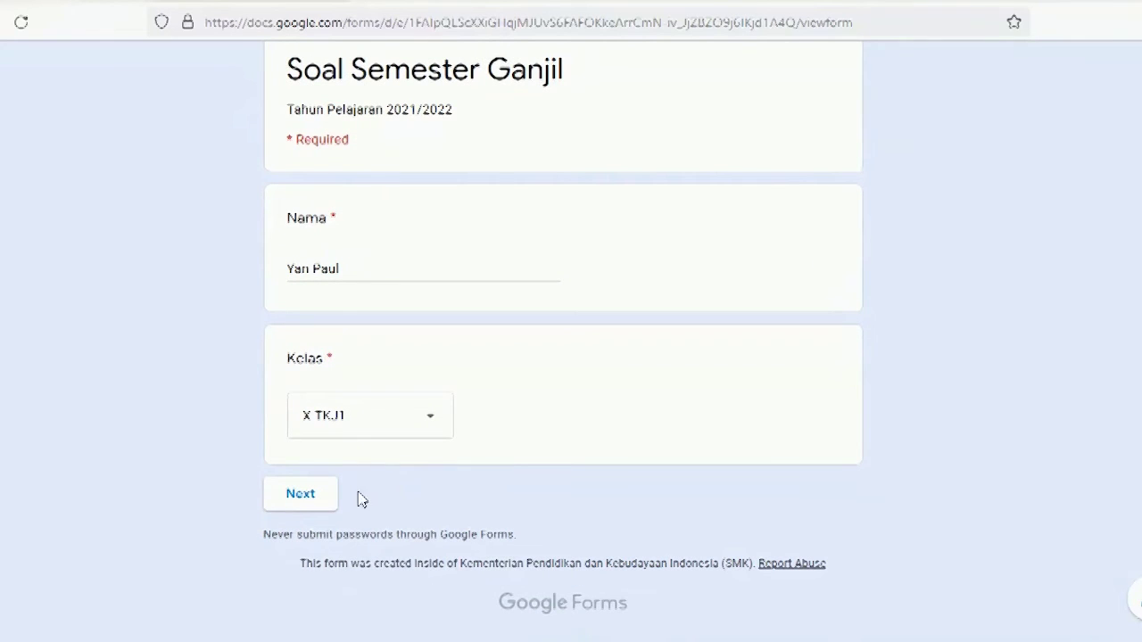
click(317, 503)
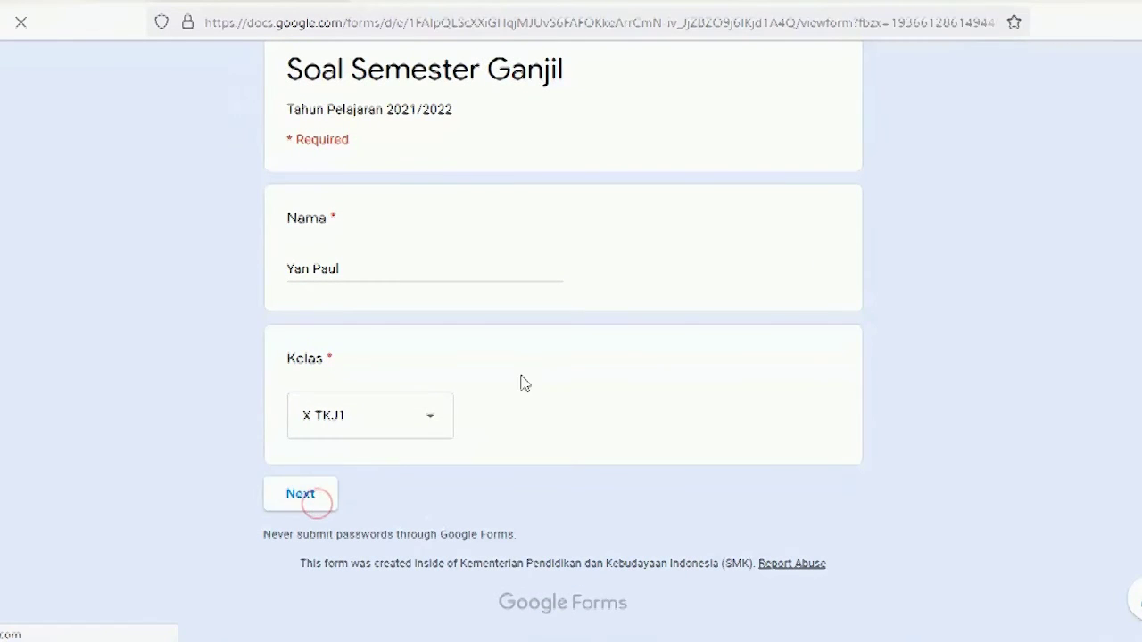
Step: Answer Algoritma, Pseudocode, Decision, Preparation and harga, then submit the quiz
scroll(530, 353, down, 2)
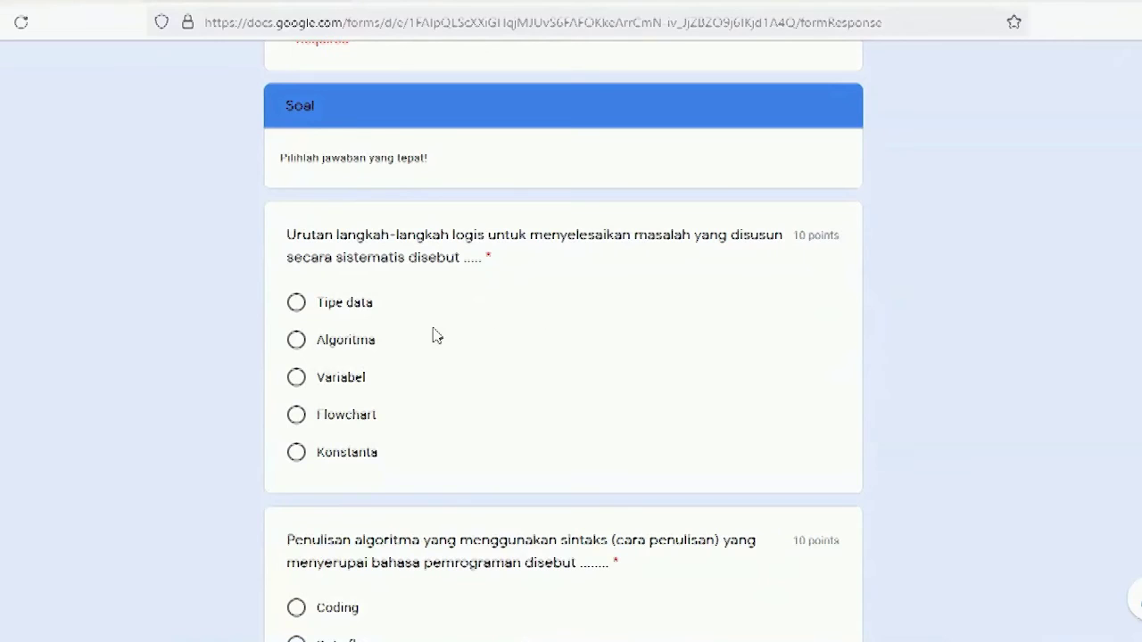
click(327, 337)
scroll(670, 383, down, 4)
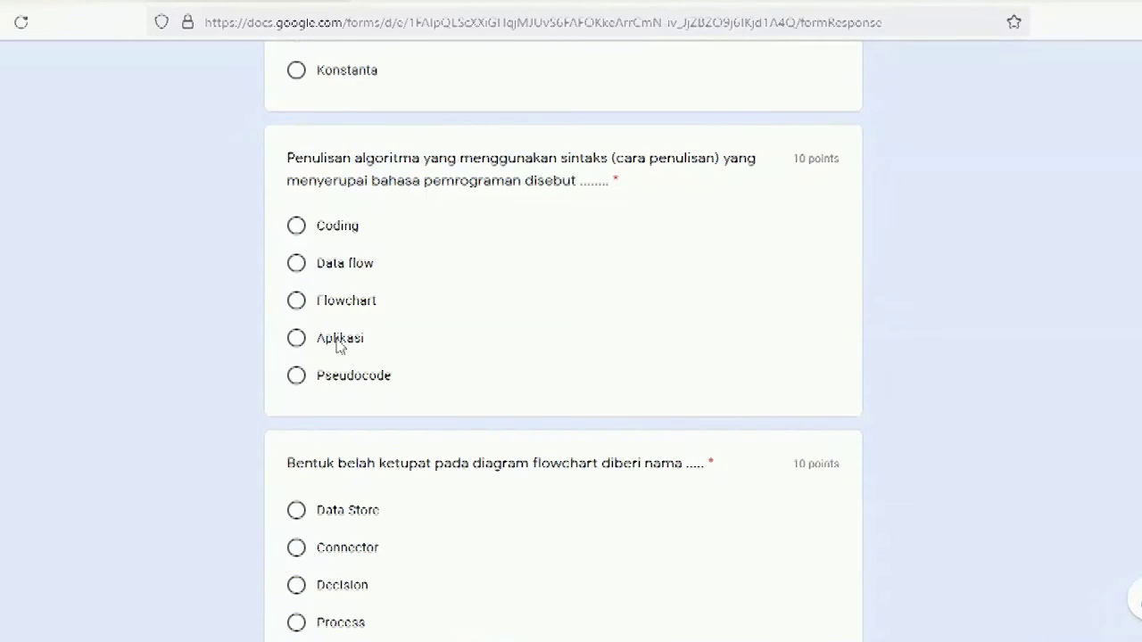
click(348, 378)
scroll(348, 378, down, 3)
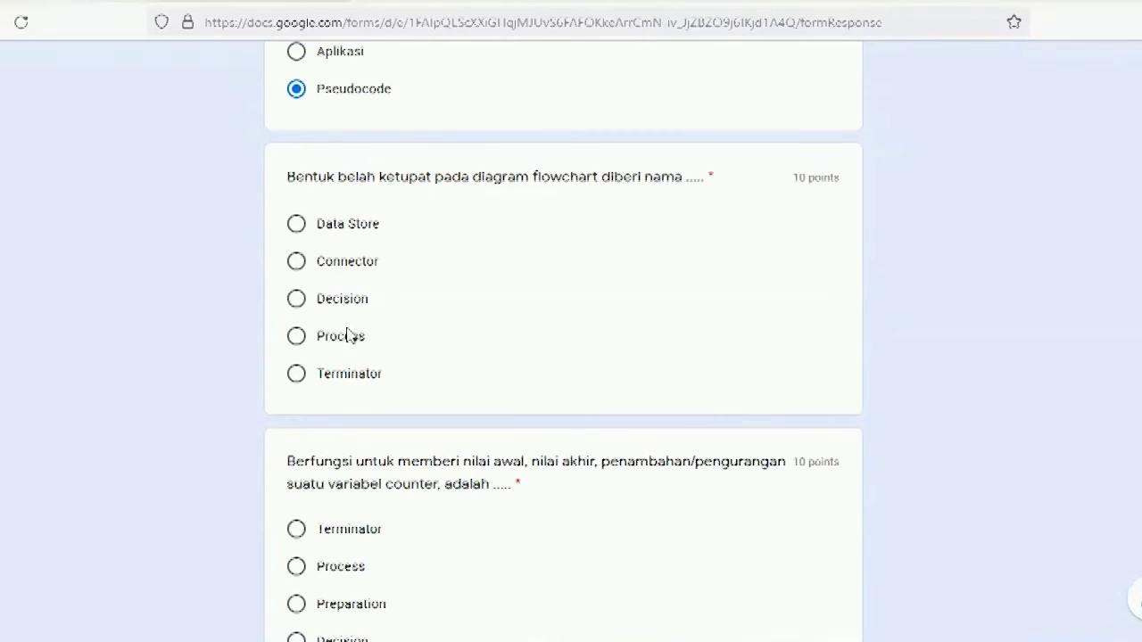
click(361, 306)
scroll(421, 339, down, 3)
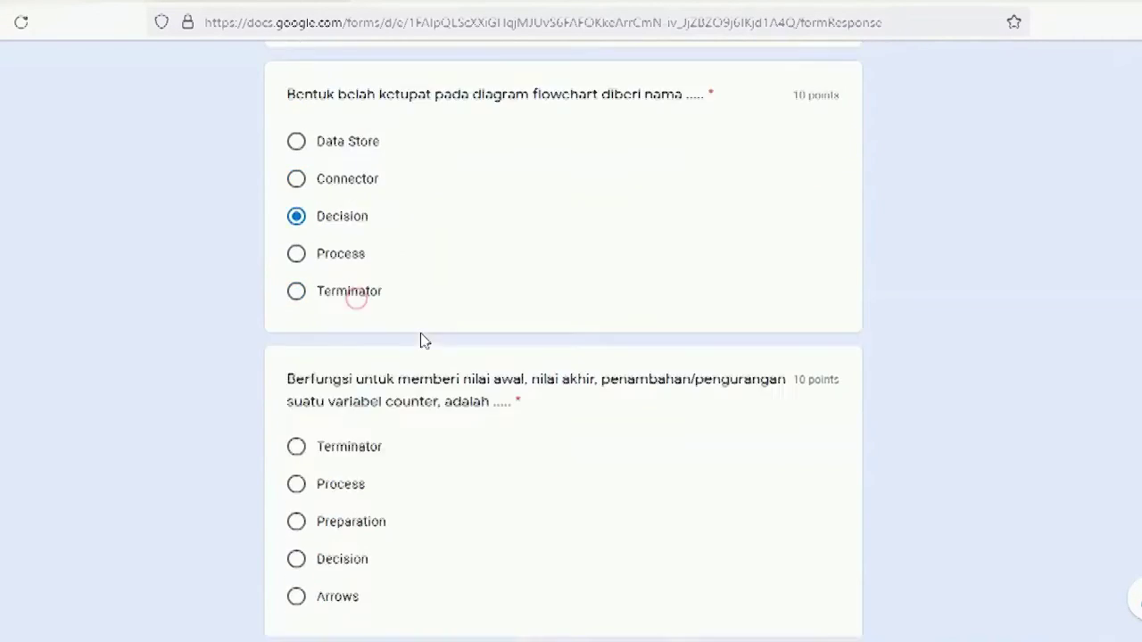
click(338, 319)
scroll(466, 352, down, 6)
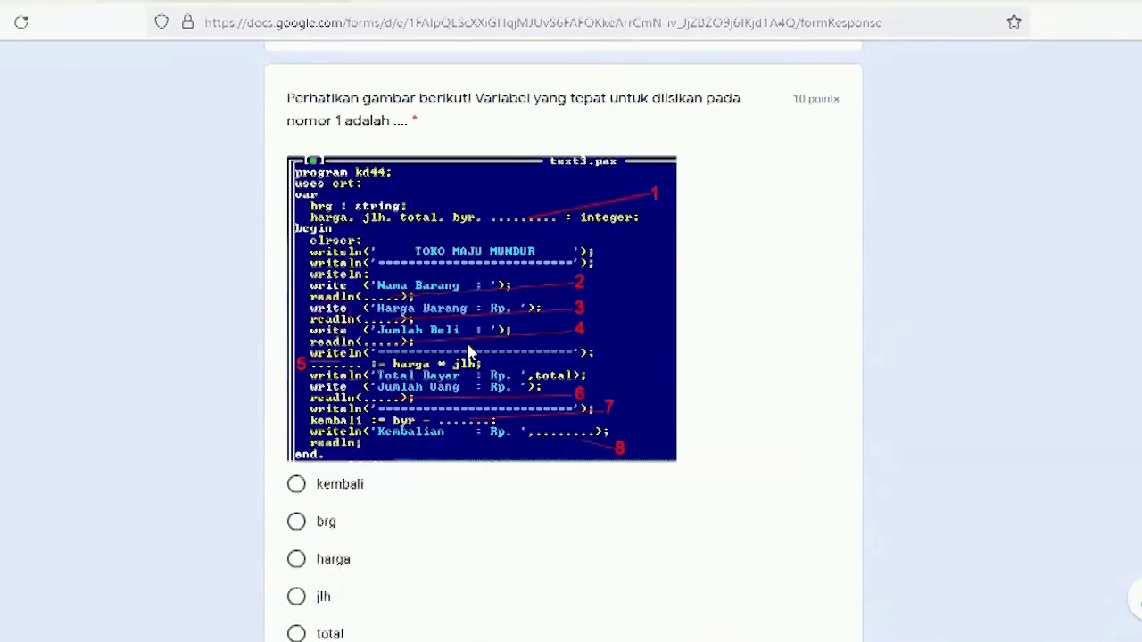
click(342, 379)
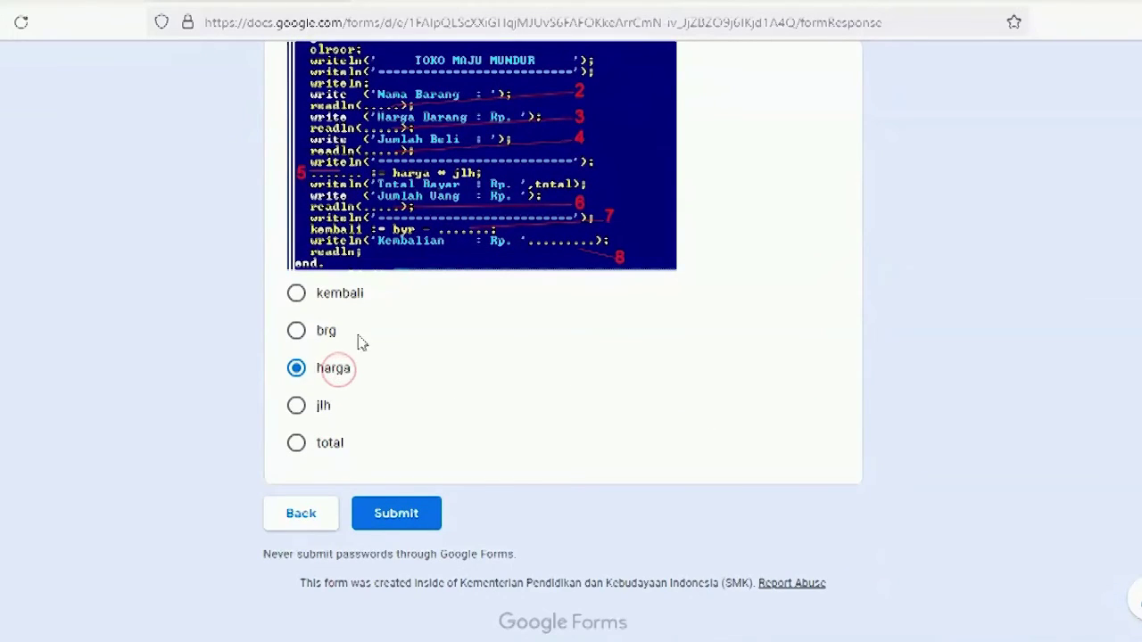
click(395, 515)
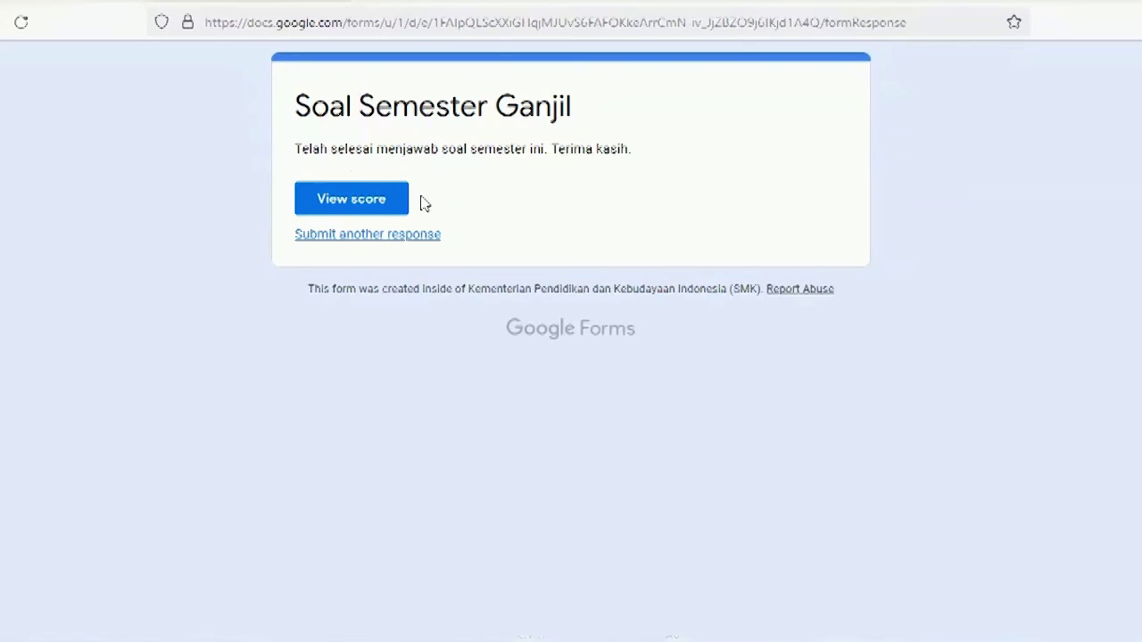
Step: Review the submission's 40/50 score page, then return to the confirmation page tab
click(369, 203)
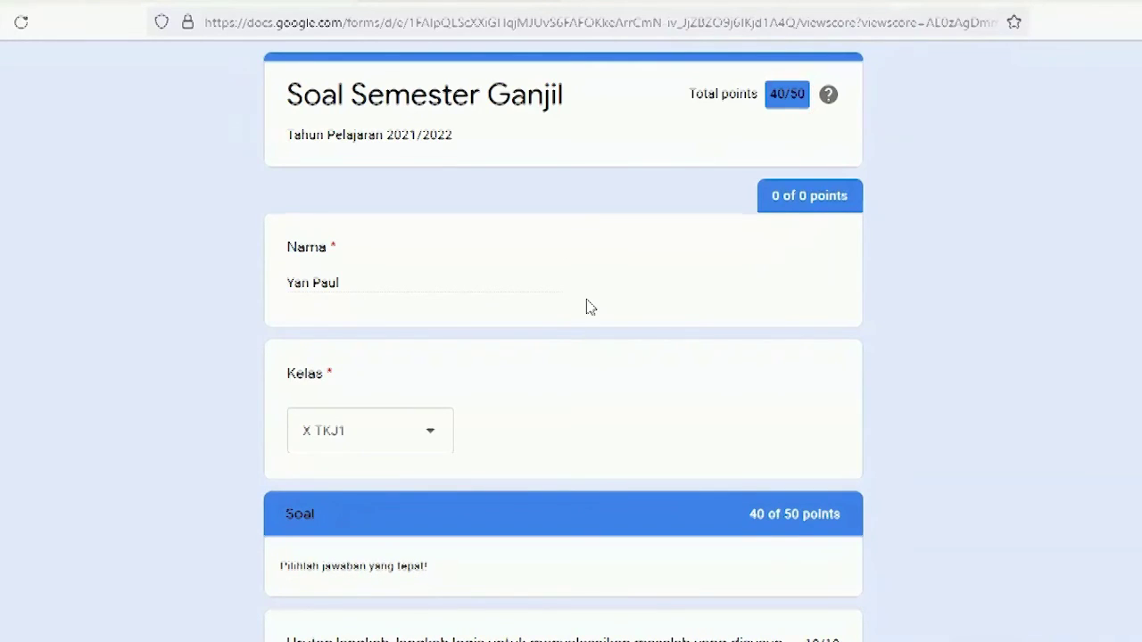
scroll(588, 306, down, 2)
scroll(589, 306, down, 3)
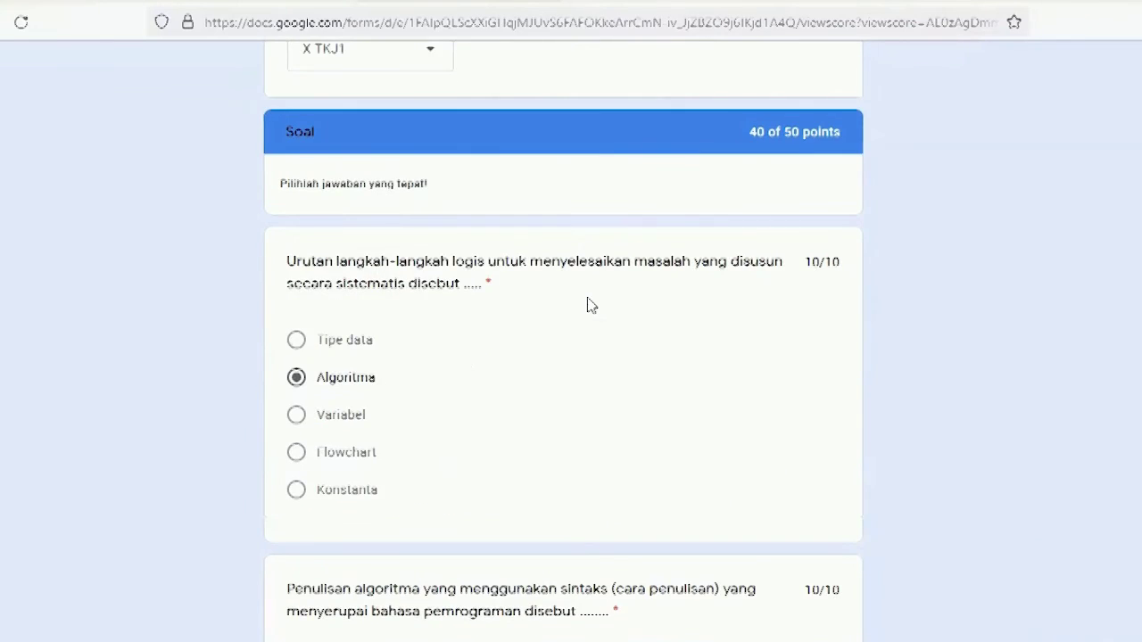
scroll(589, 306, up, 3)
scroll(589, 304, up, 1)
scroll(591, 267, down, 1)
scroll(535, 223, up, 2)
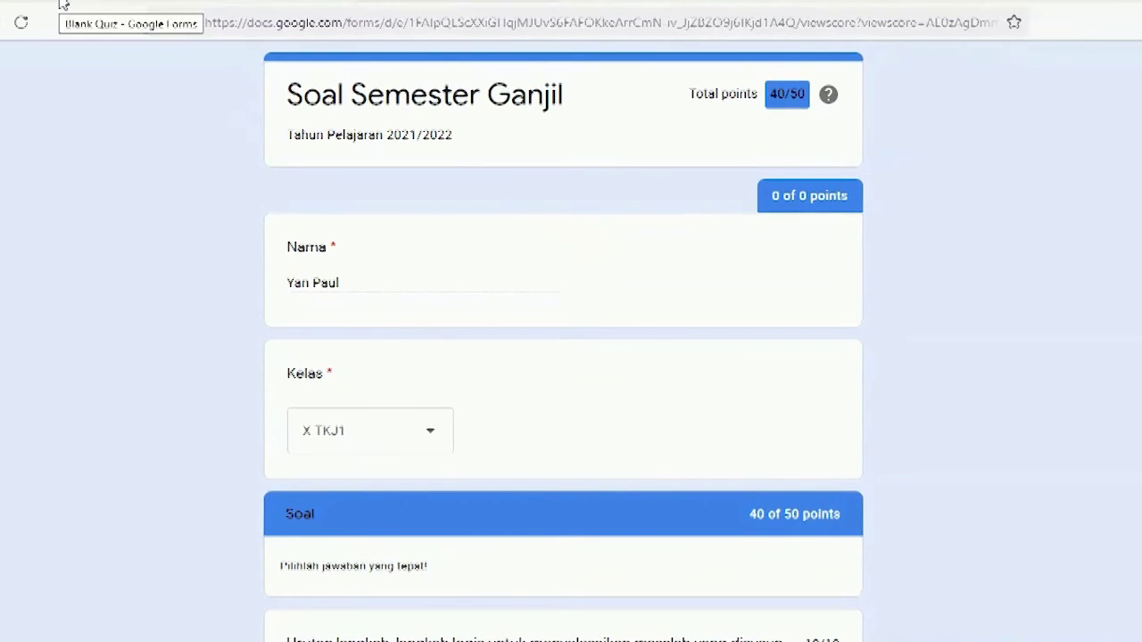
click(226, 2)
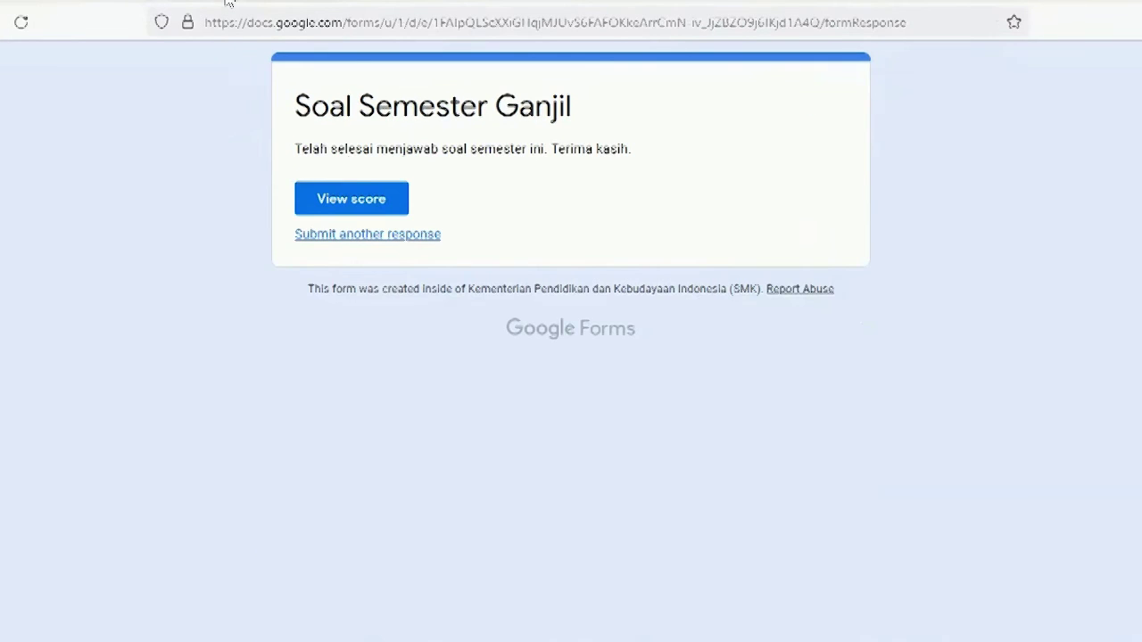
Step: In the quiz editor's Responses tab, dismiss the tip and review the 1-response, 40/50 summary
click(42, 3)
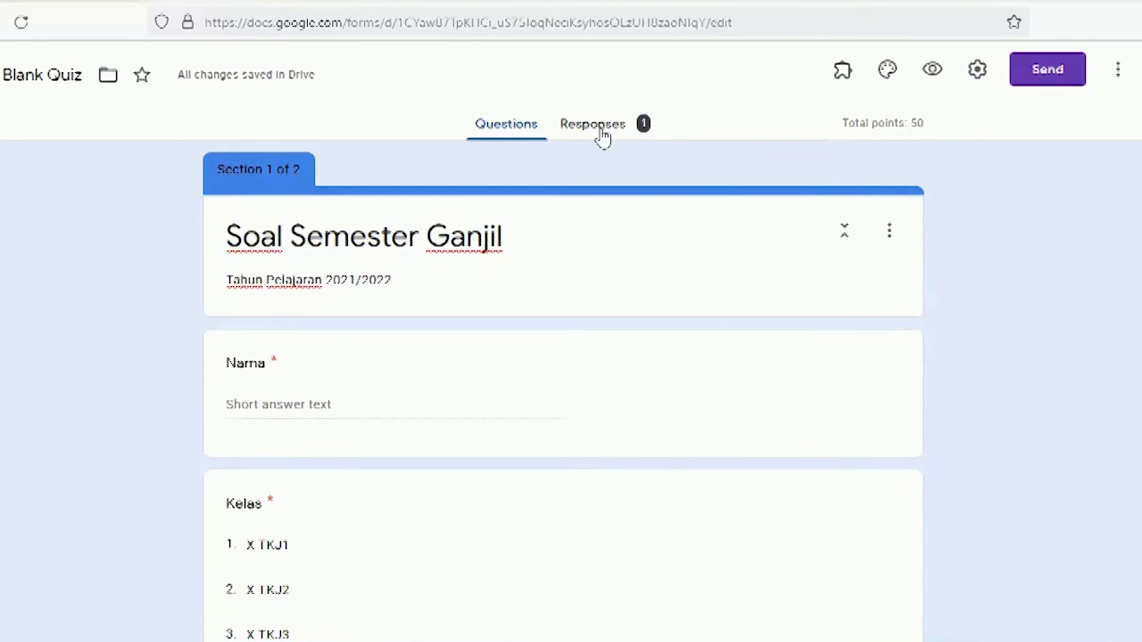
click(606, 134)
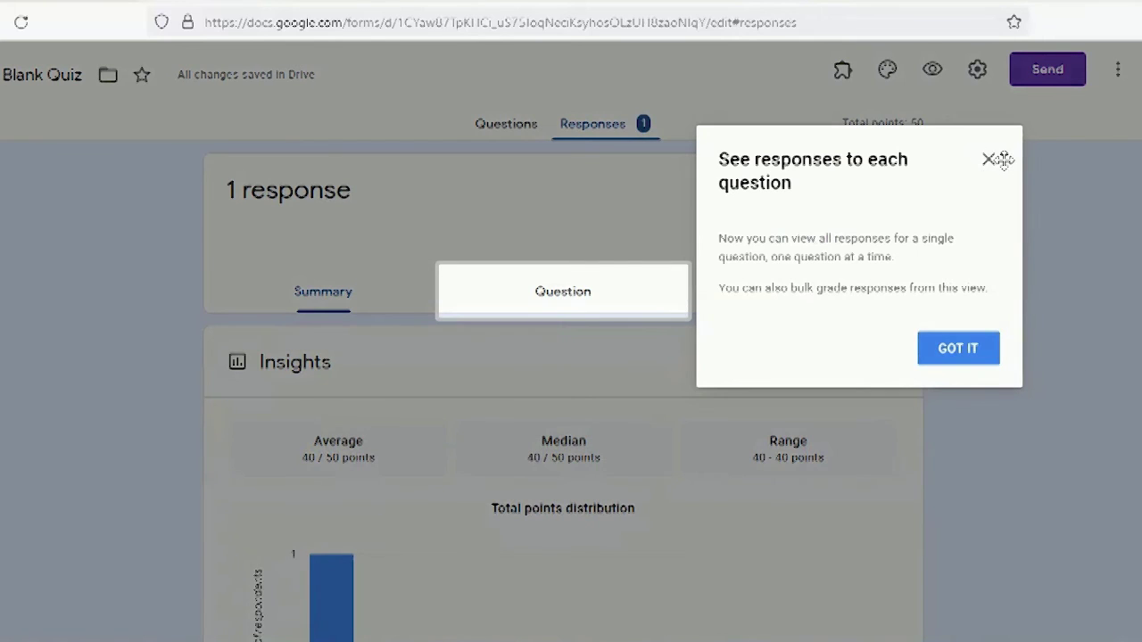
click(957, 349)
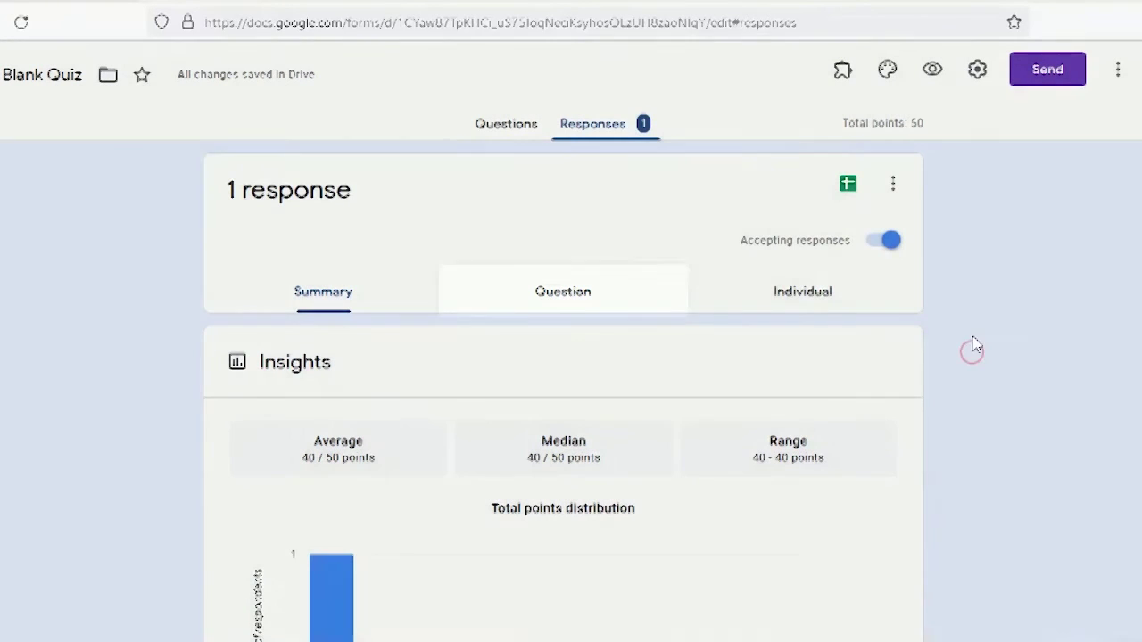
scroll(960, 308, down, 3)
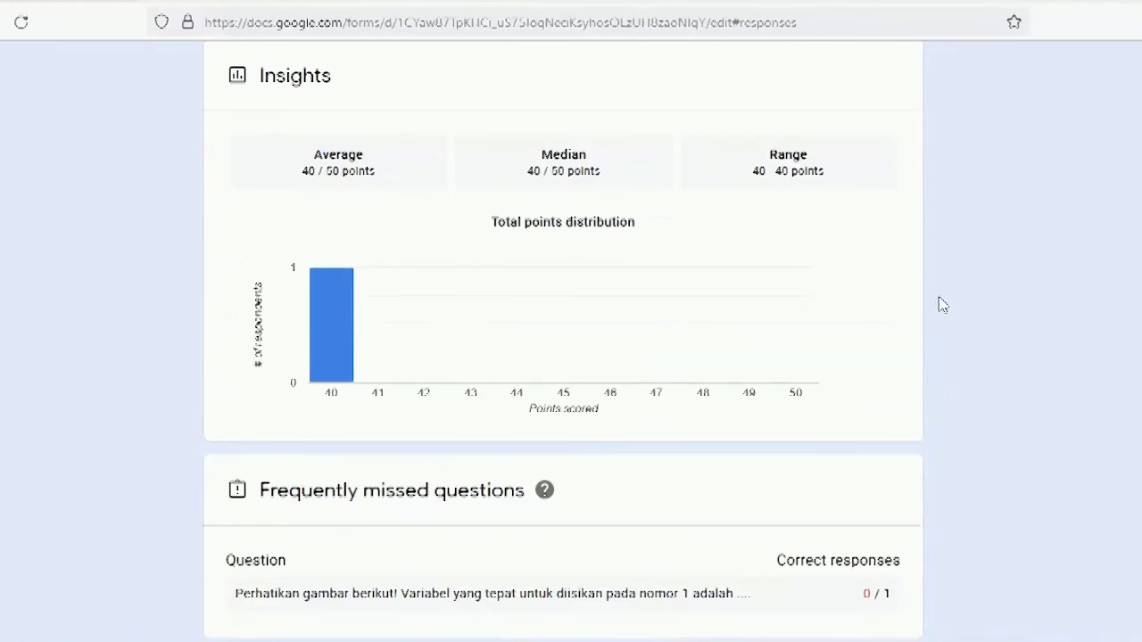
scroll(598, 326, up, 2)
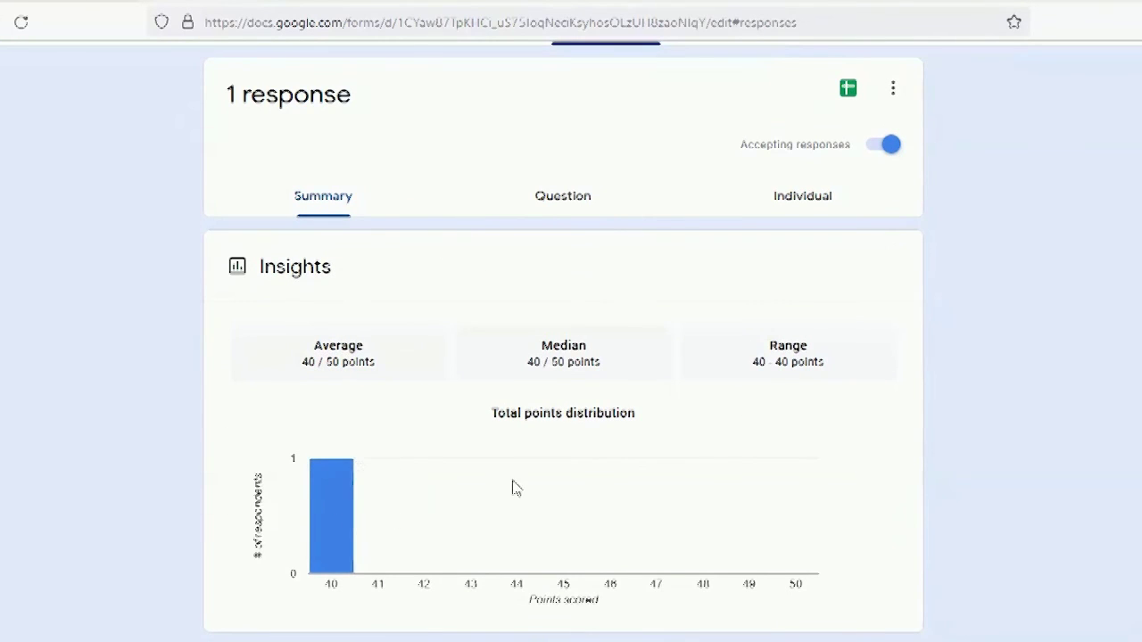
scroll(692, 480, down, 4)
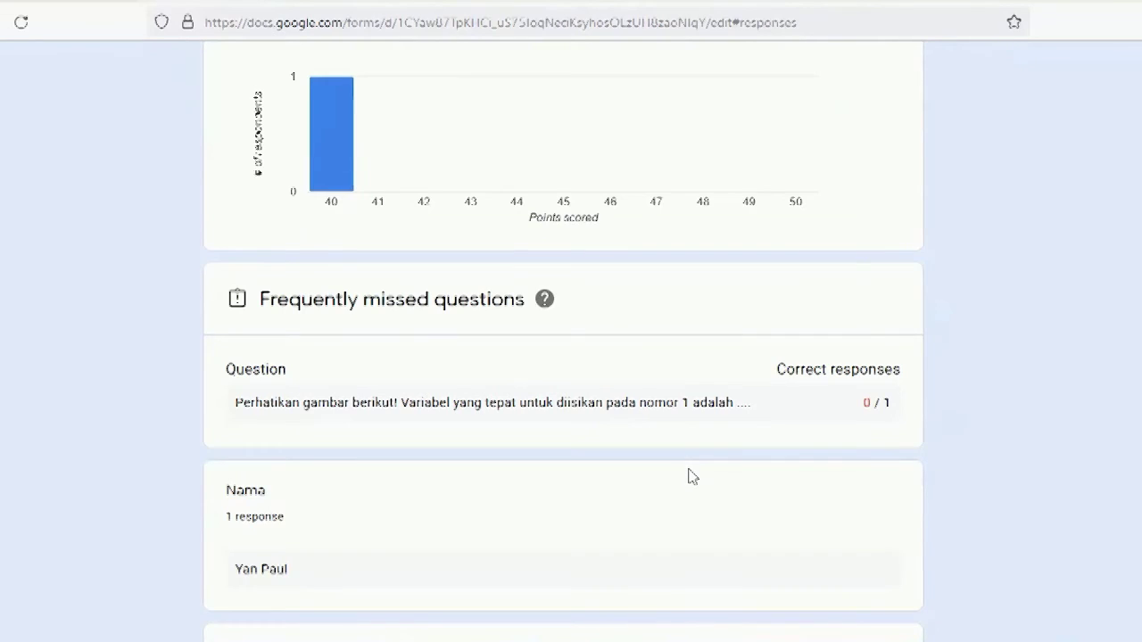
scroll(692, 477, down, 1)
scroll(701, 473, down, 4)
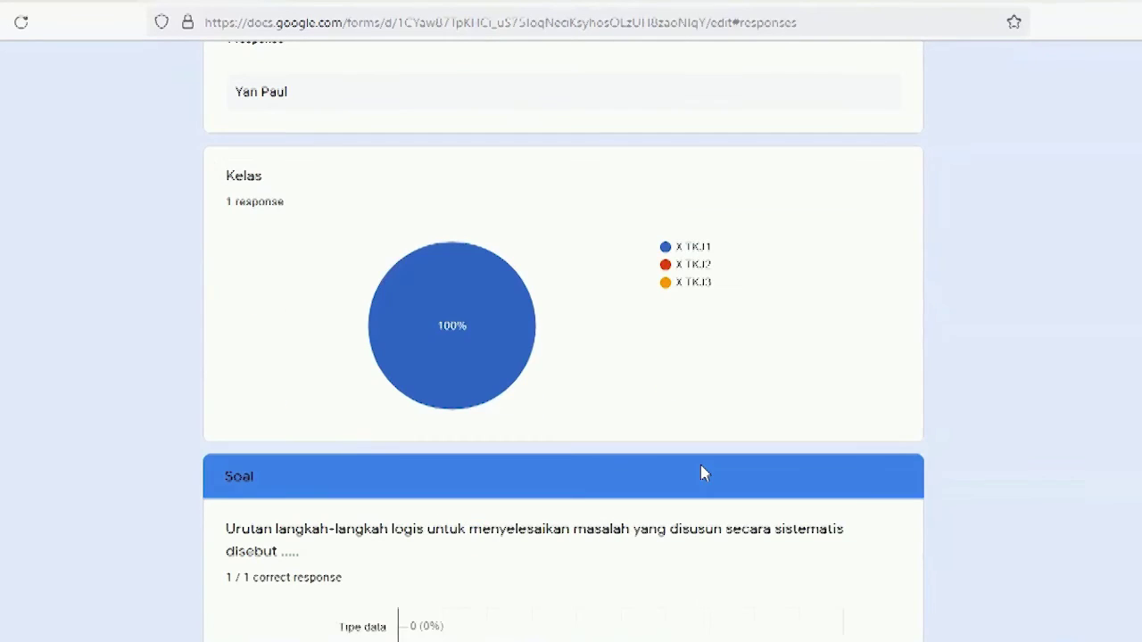
scroll(704, 475, up, 2)
scroll(704, 474, up, 6)
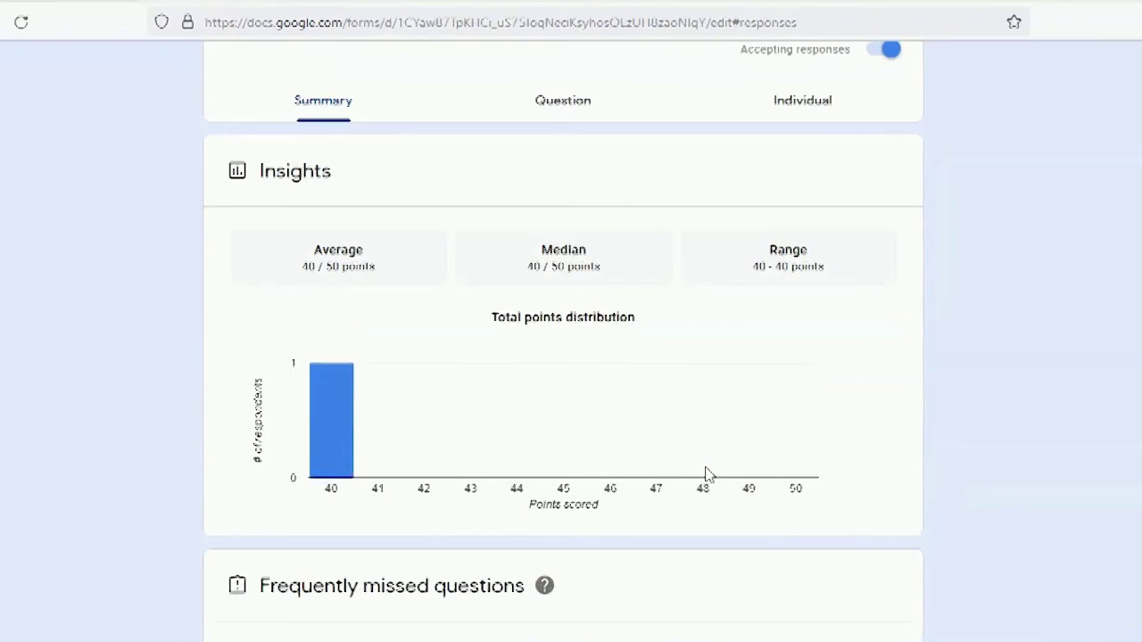
scroll(707, 473, up, 2)
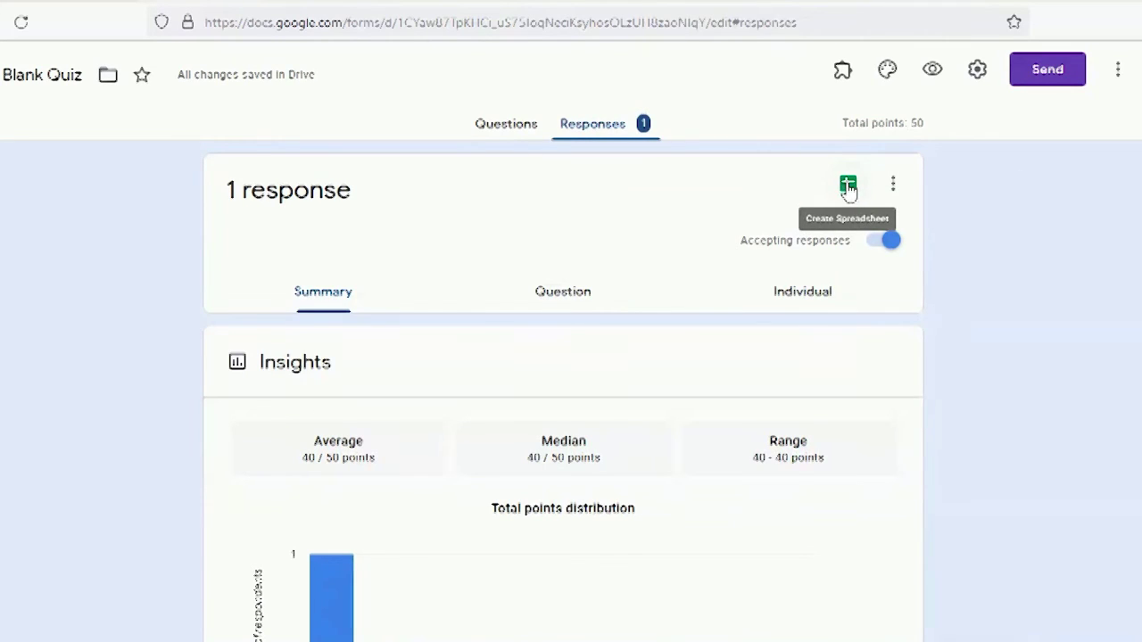
Step: Create a new 'Blank Quiz (Responses)' spreadsheet for the responses and open it
click(848, 190)
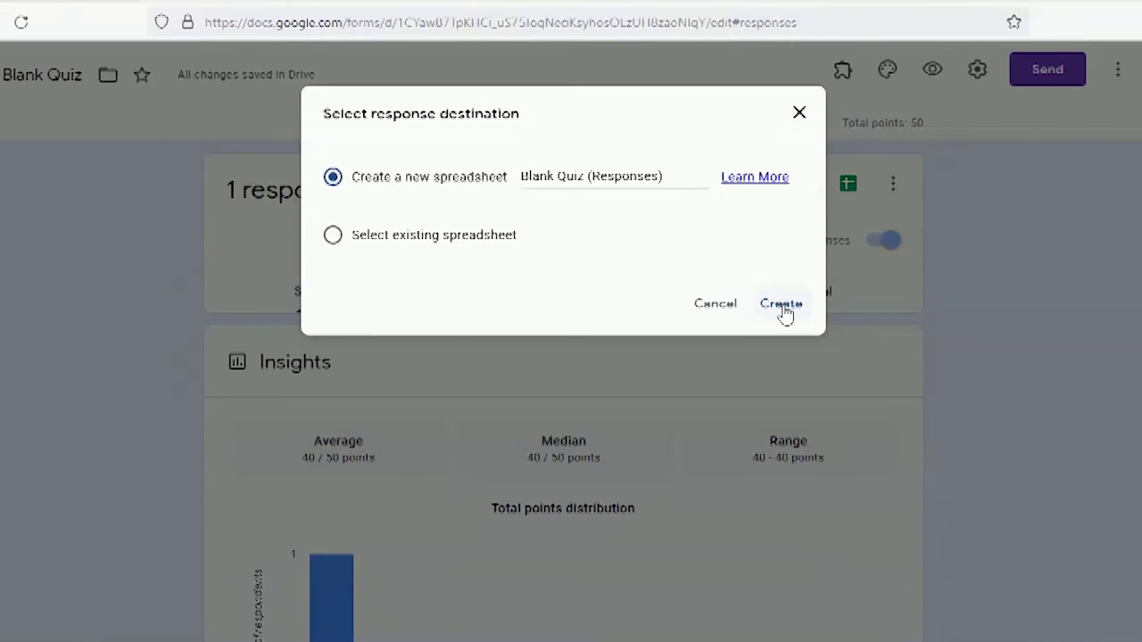
click(781, 305)
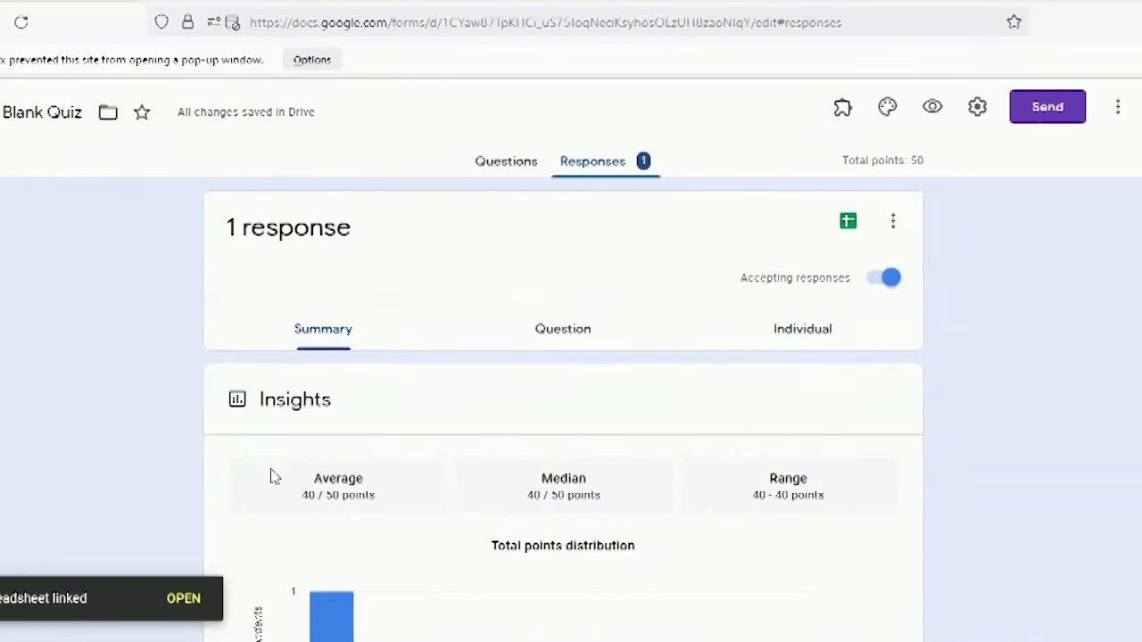
click(183, 612)
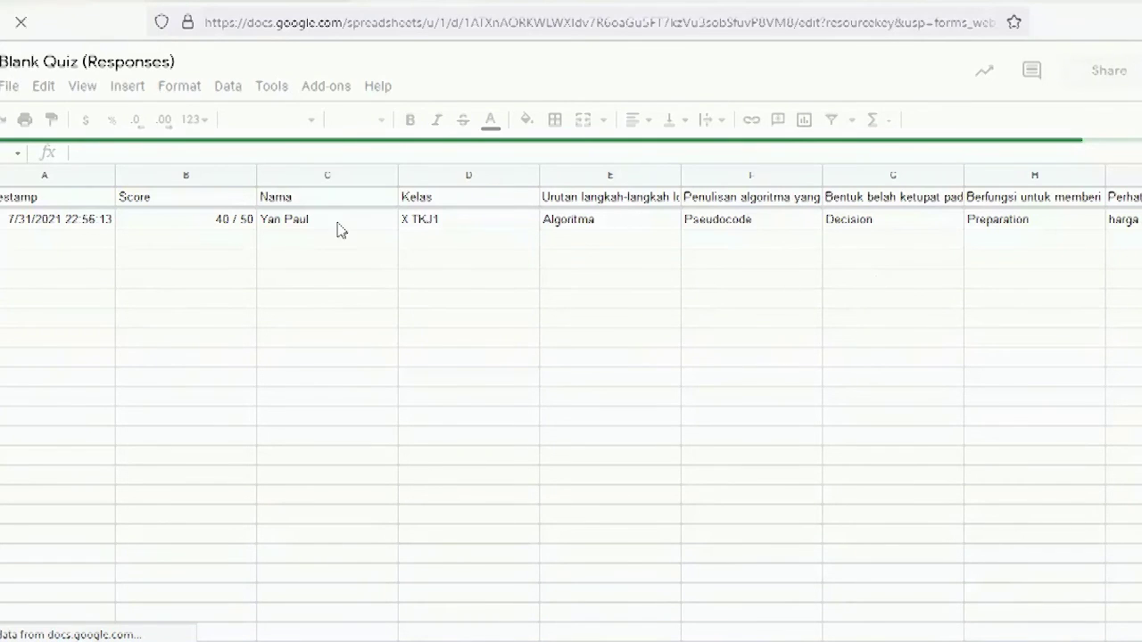
Step: Check the response's timestamp in cell A2, then return to the Forms summary
click(37, 226)
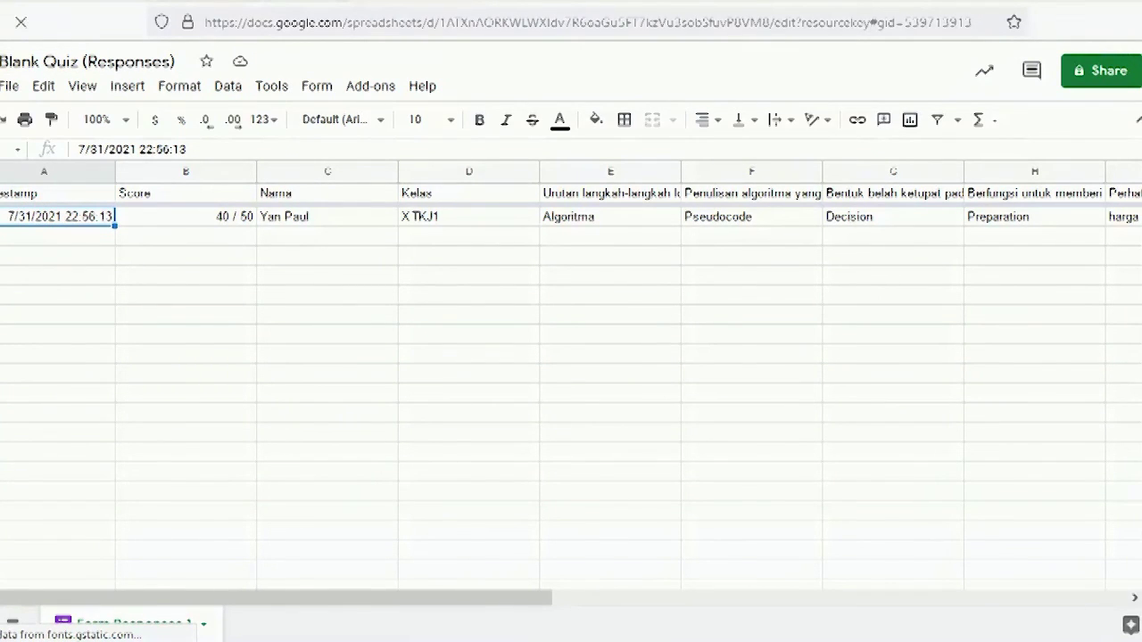
click(54, 1)
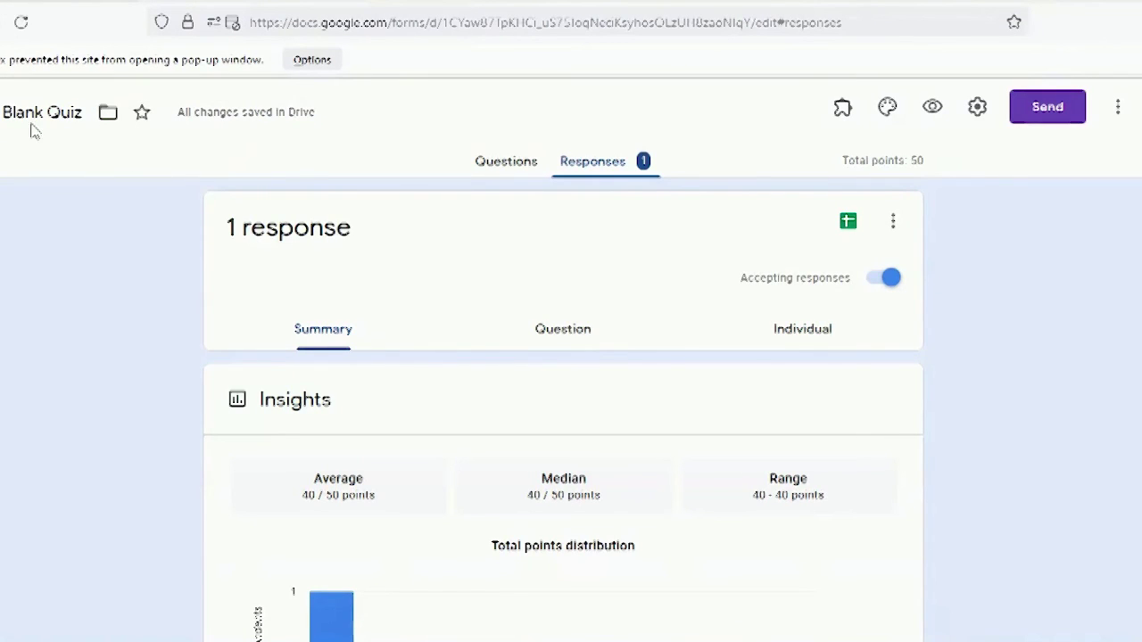
Step: Copy the form title 'Soal Semester Ganjil' and paste it over the 'Blank Quiz' file name
click(500, 169)
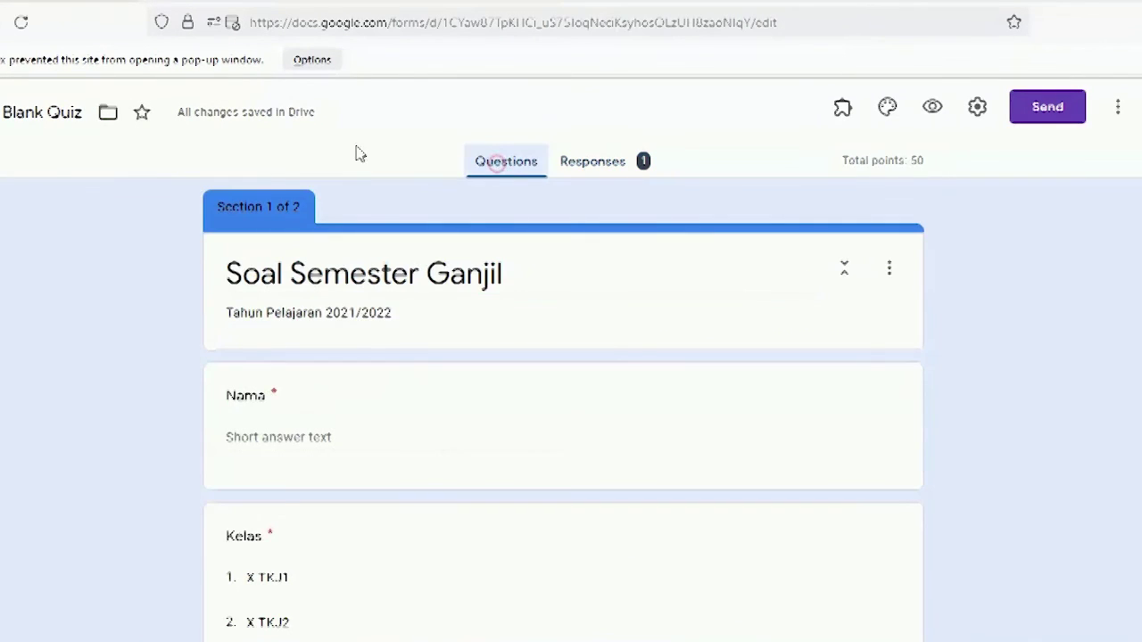
click(48, 108)
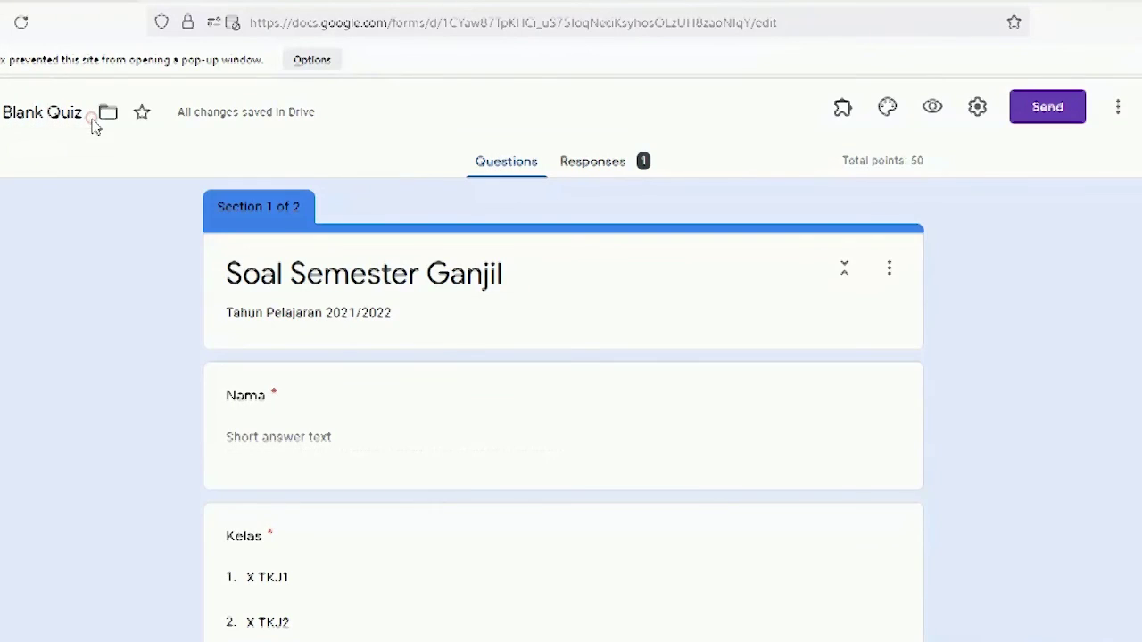
click(76, 114)
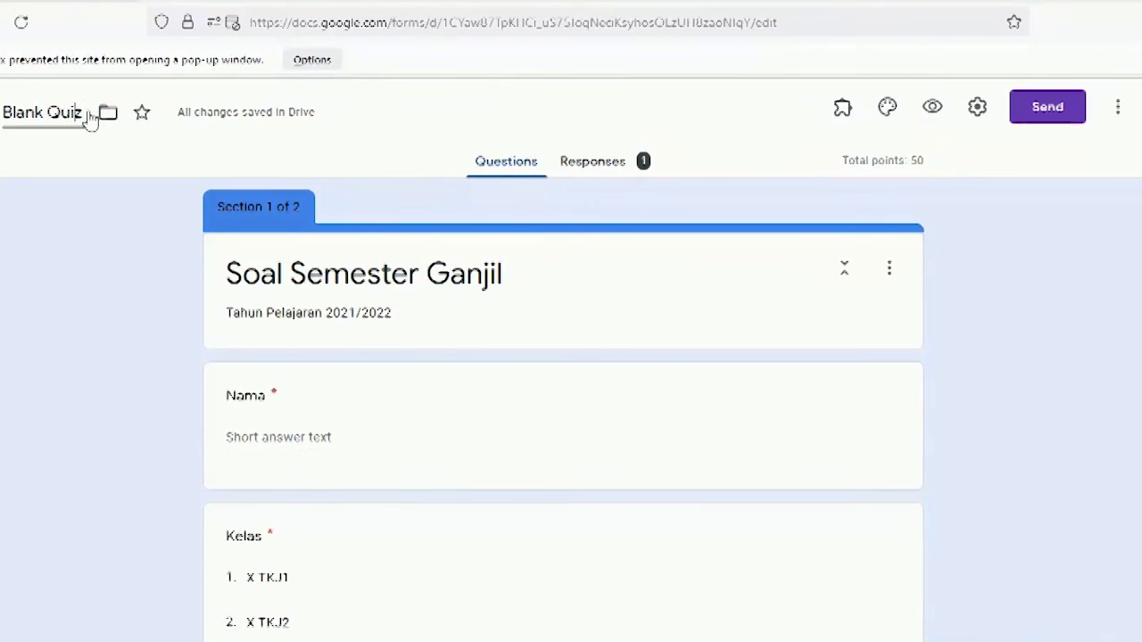
triple_click(392, 287)
right_click(422, 267)
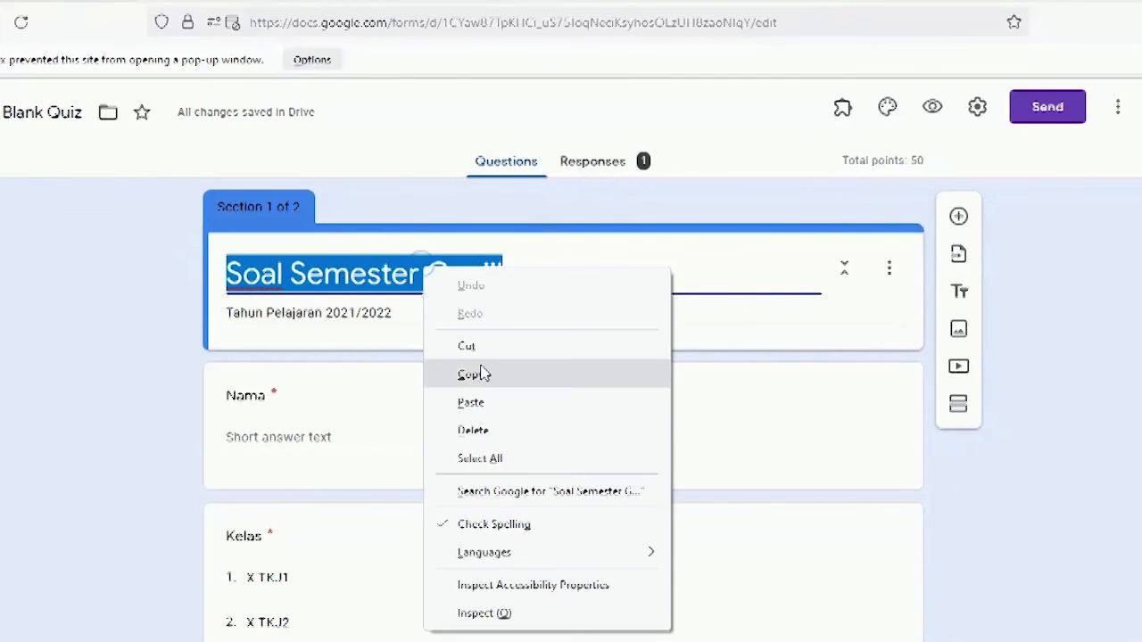
click(480, 373)
click(40, 113)
triple_click(44, 115)
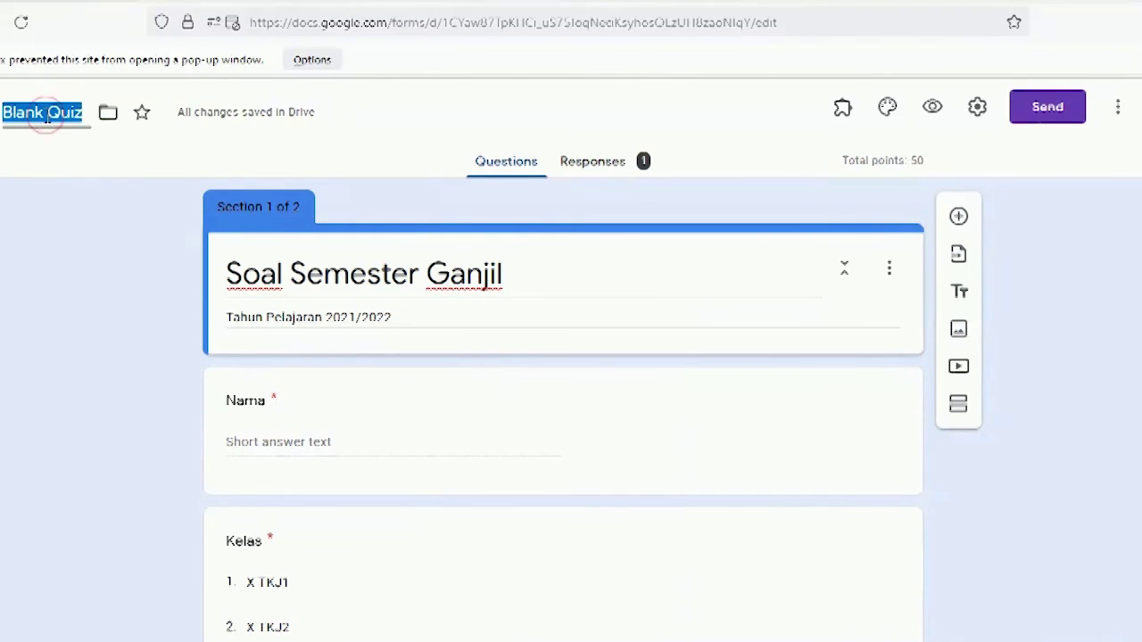
key(ctrl+v)
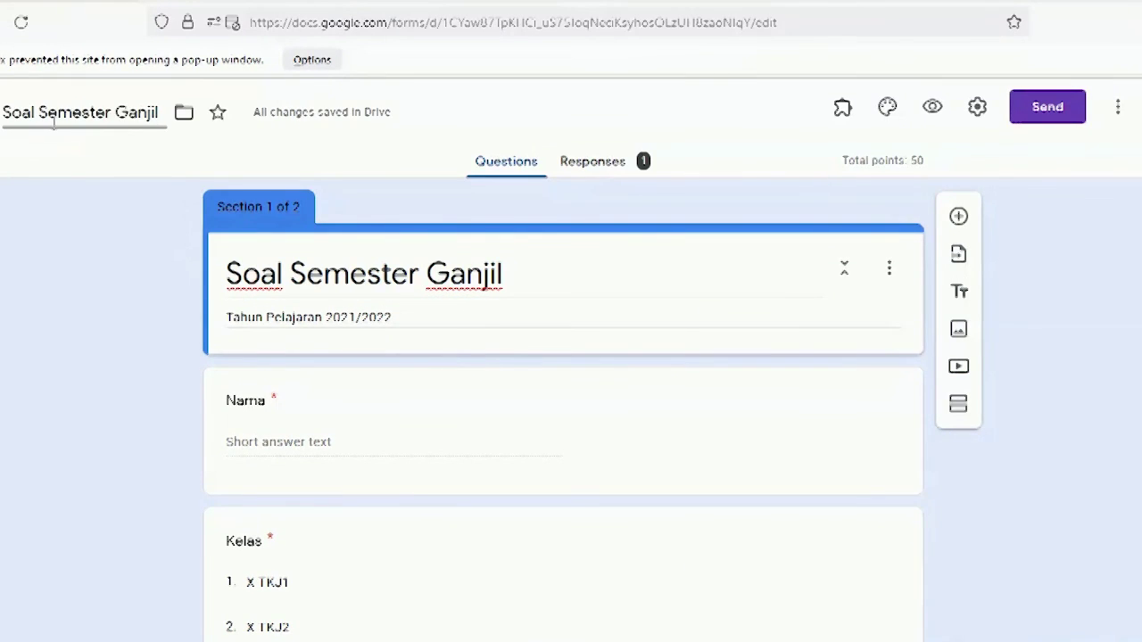
click(179, 161)
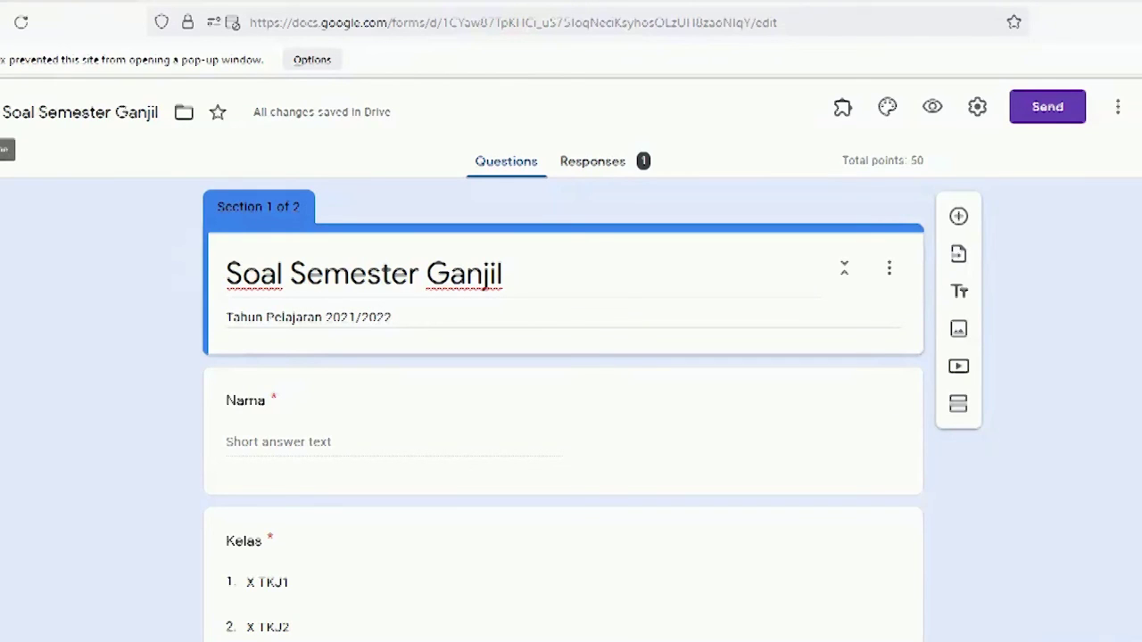
click(2, 112)
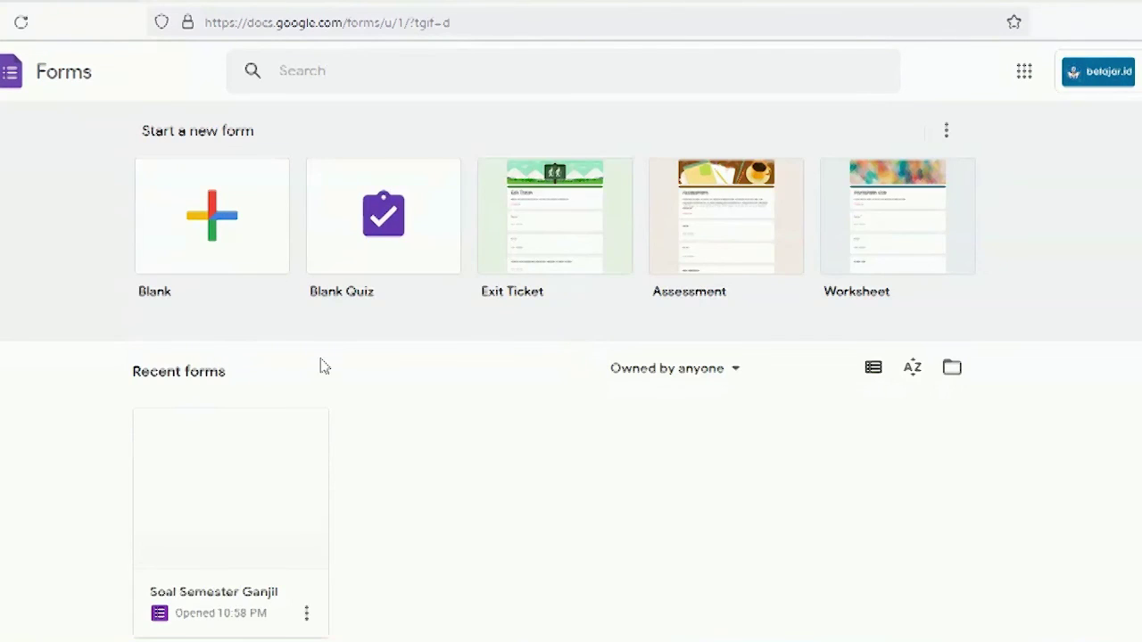
Step: Reopen the Soal Semester Ganjil form from the home page and select the first question's title
scroll(425, 417, down, 1)
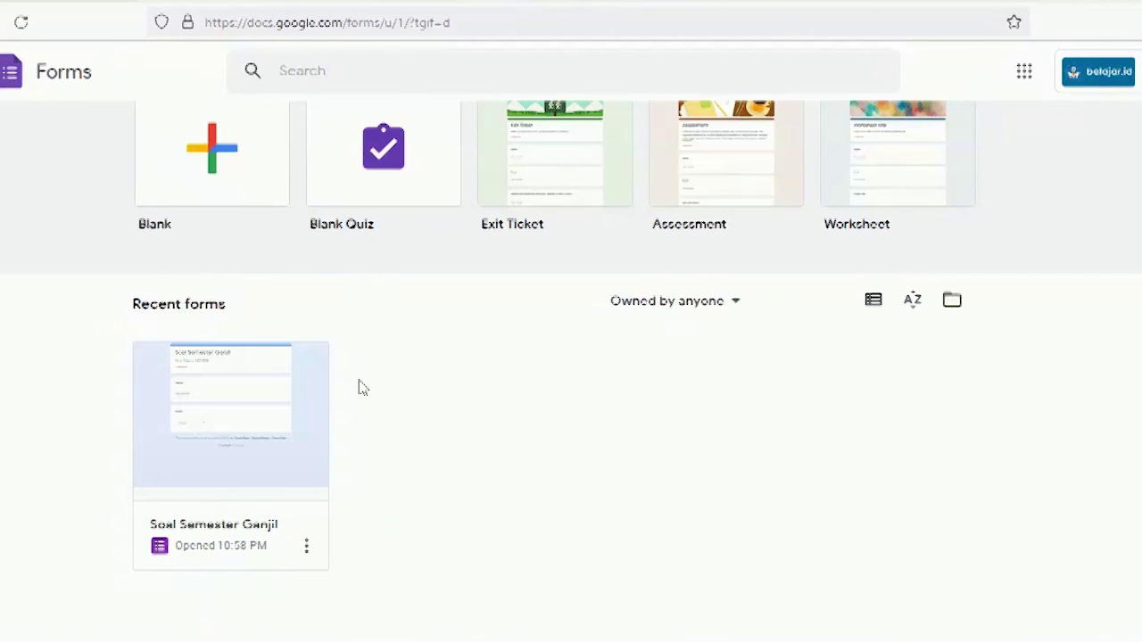
click(242, 405)
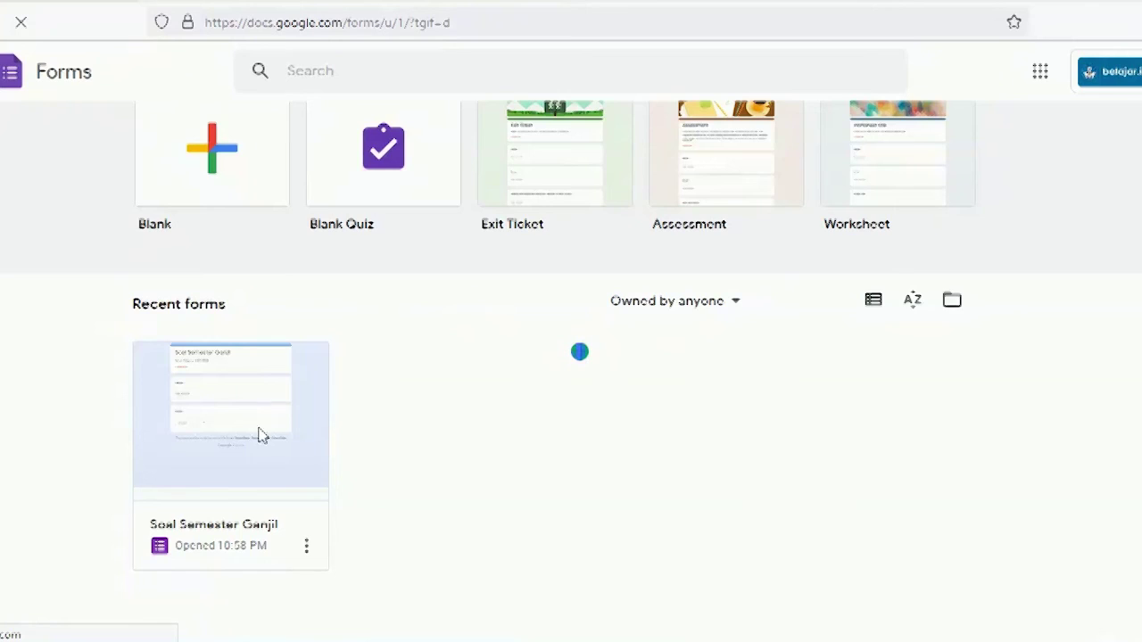
scroll(505, 451, down, 3)
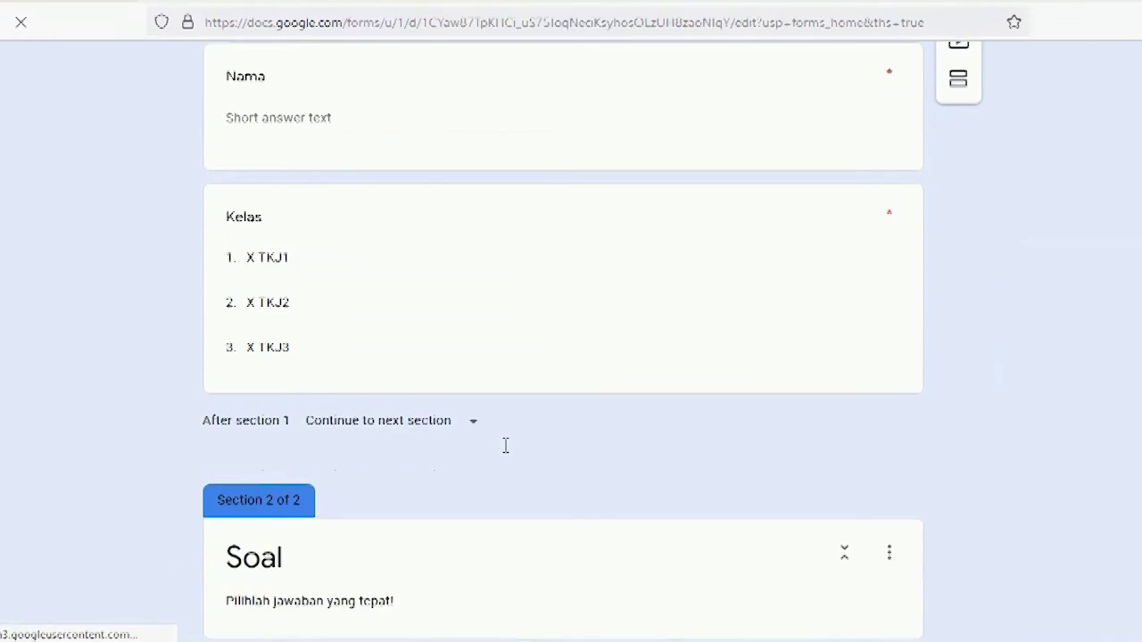
scroll(507, 448, down, 5)
scroll(506, 448, down, 8)
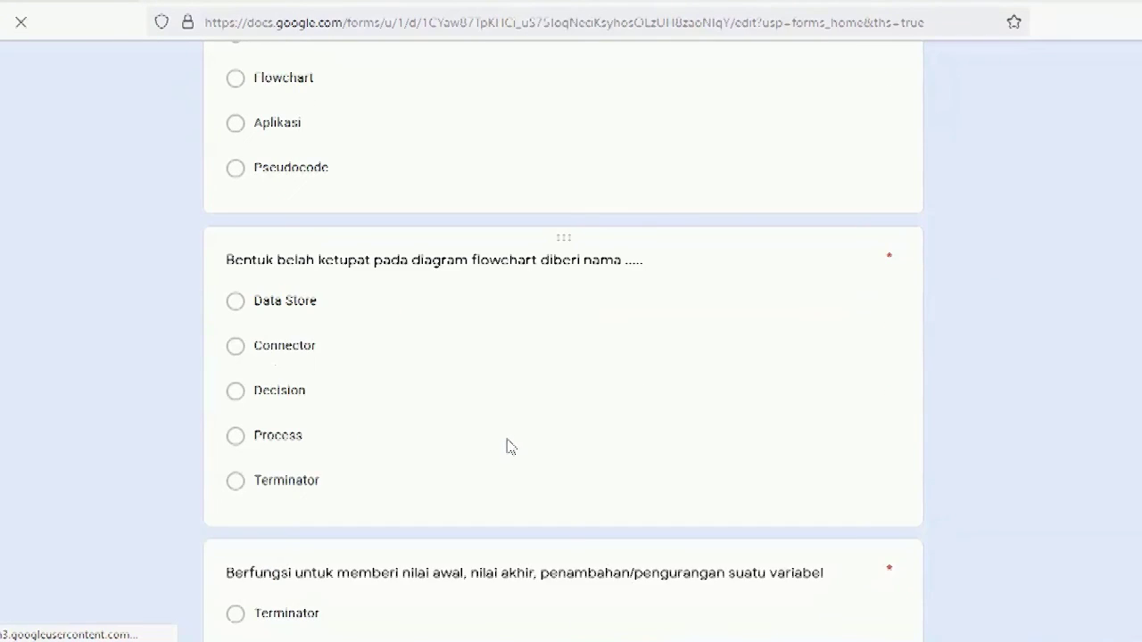
scroll(506, 447, up, 8)
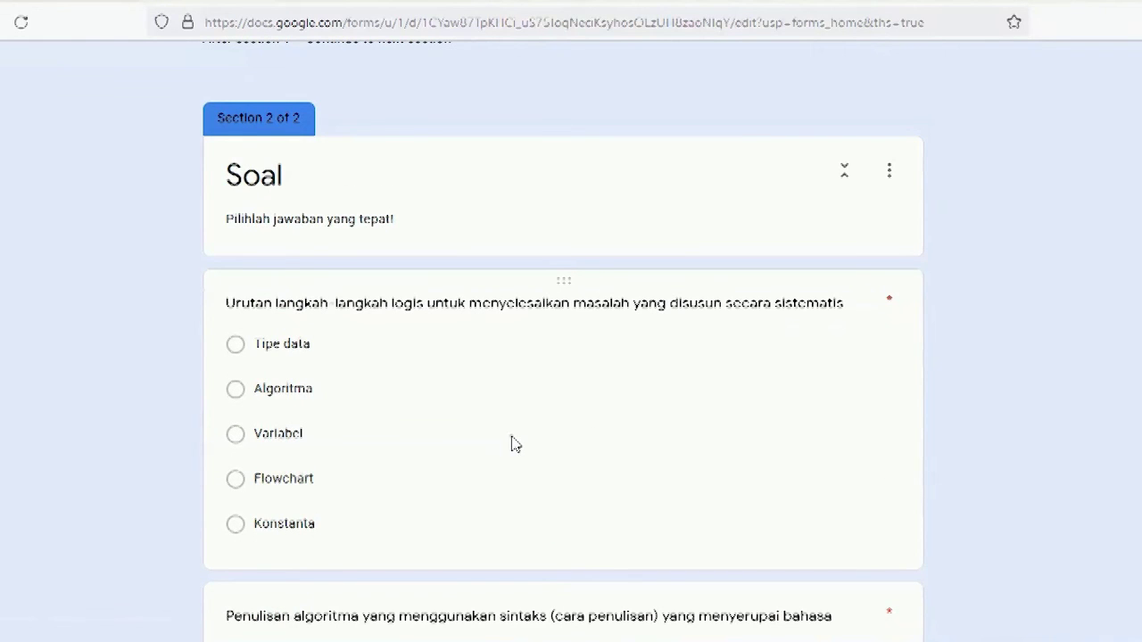
click(511, 435)
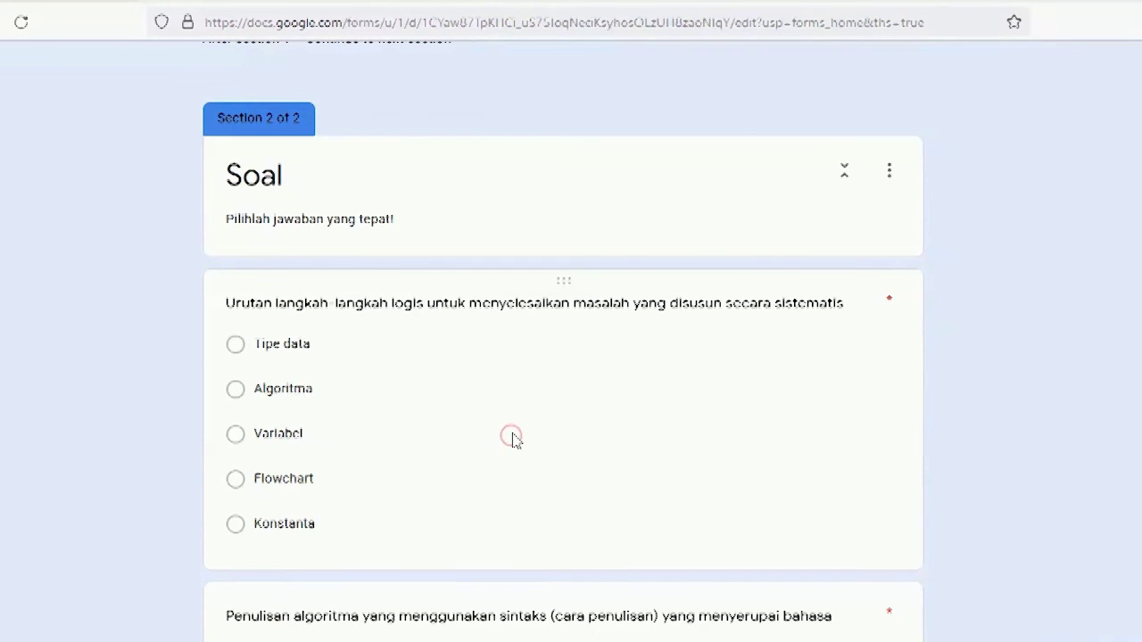
click(399, 311)
double_click(472, 347)
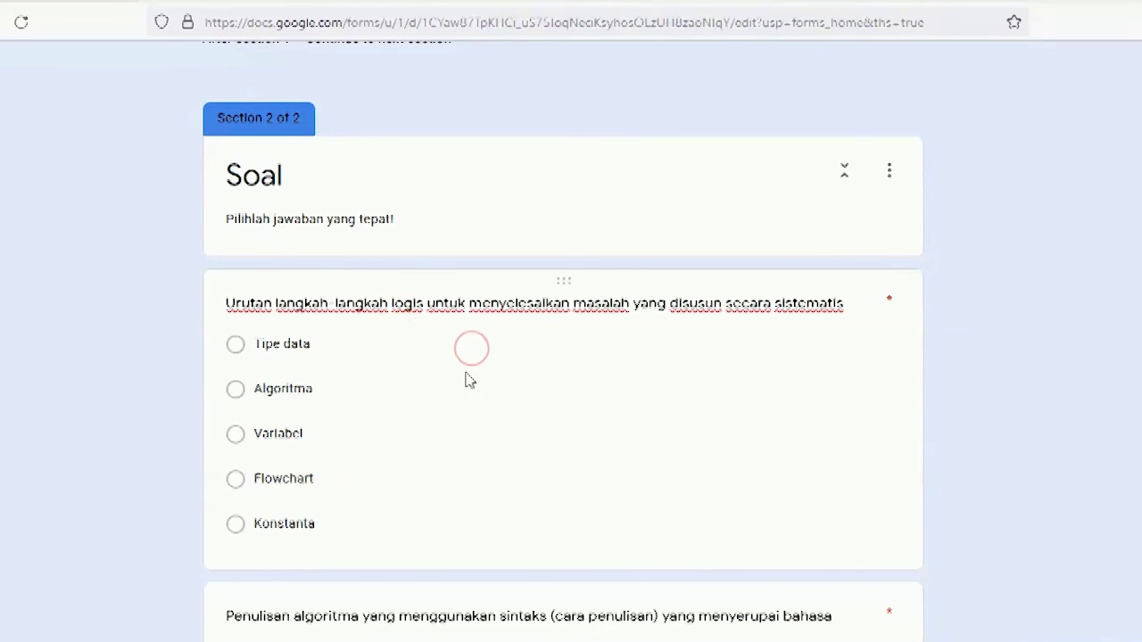
scroll(470, 357, up, 6)
scroll(470, 357, down, 10)
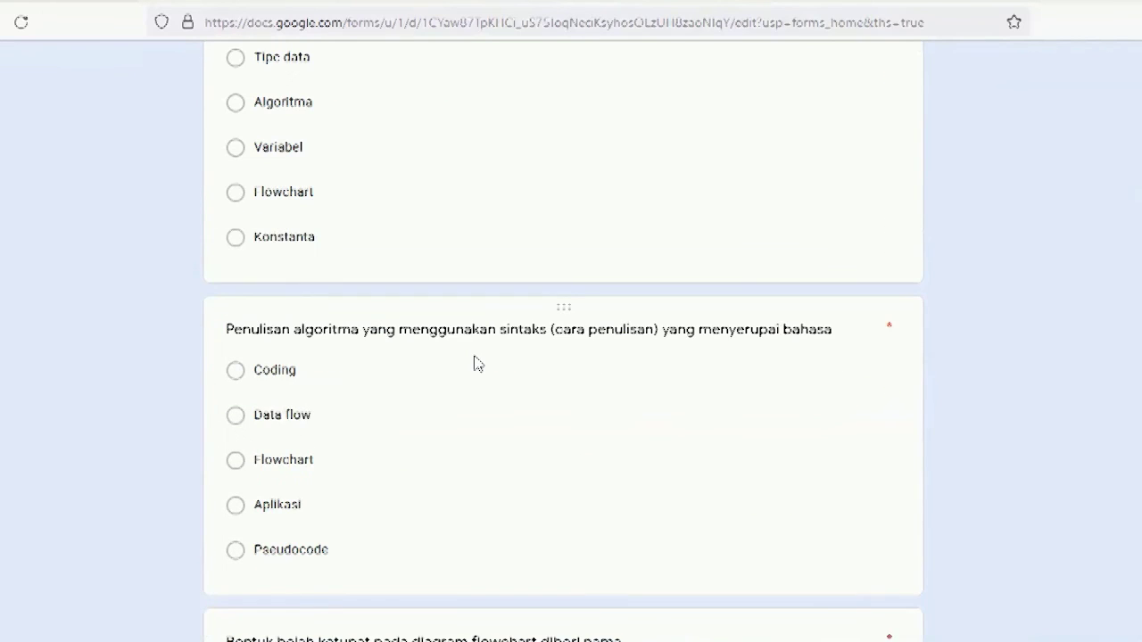
scroll(473, 327, up, 1)
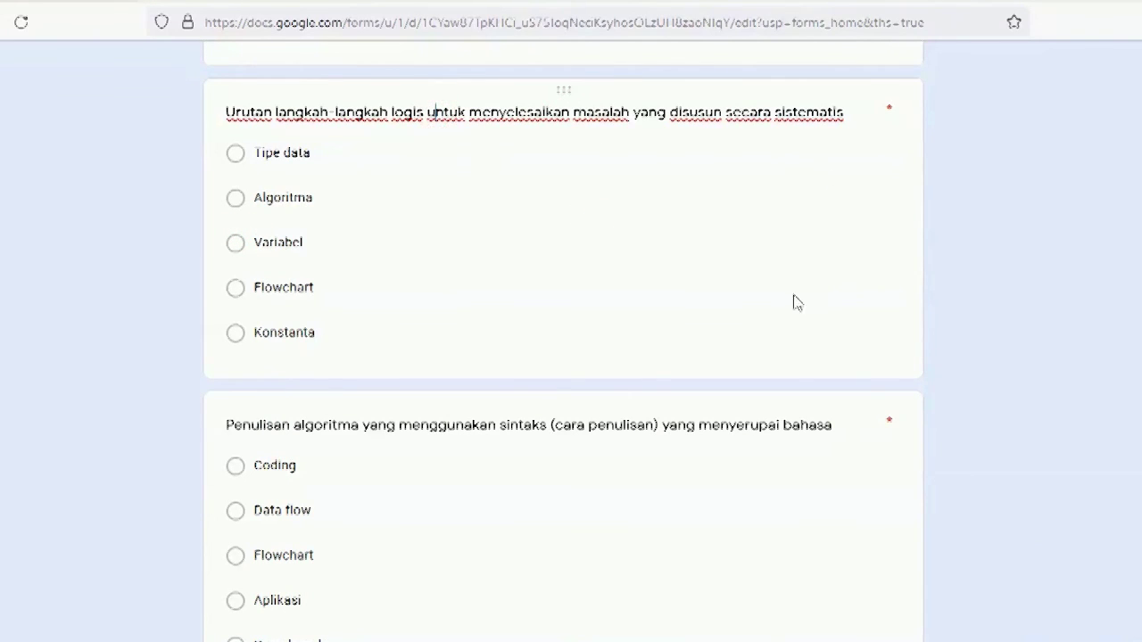
Step: Reload the editor and dismiss the 'Speed up your form creation' tip
key(F5)
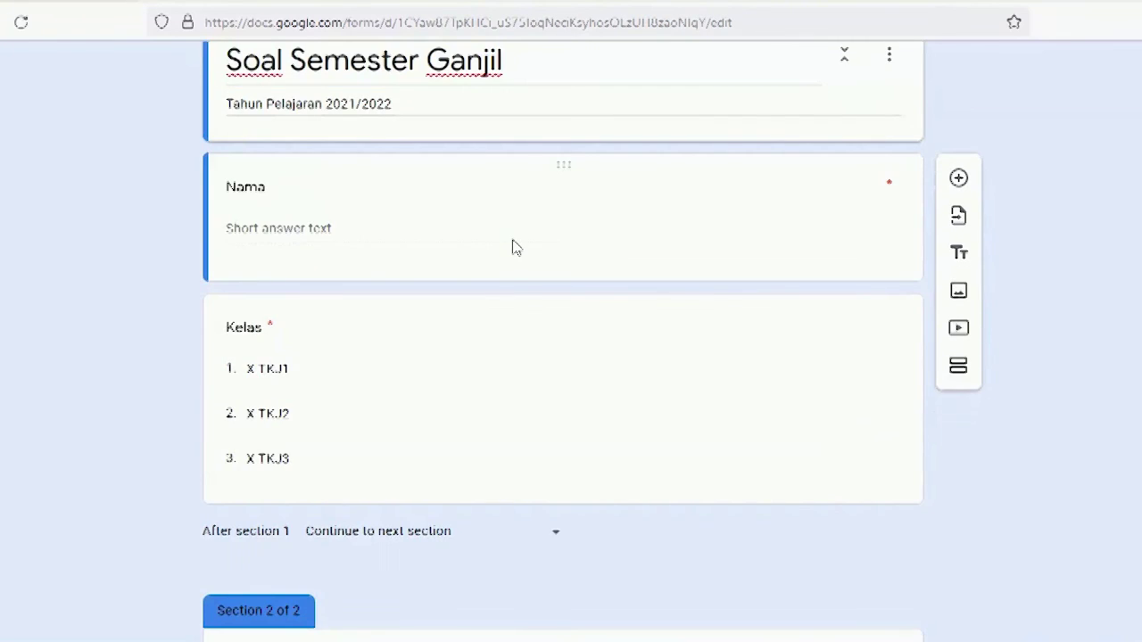
scroll(513, 247, down, 4)
scroll(515, 245, down, 2)
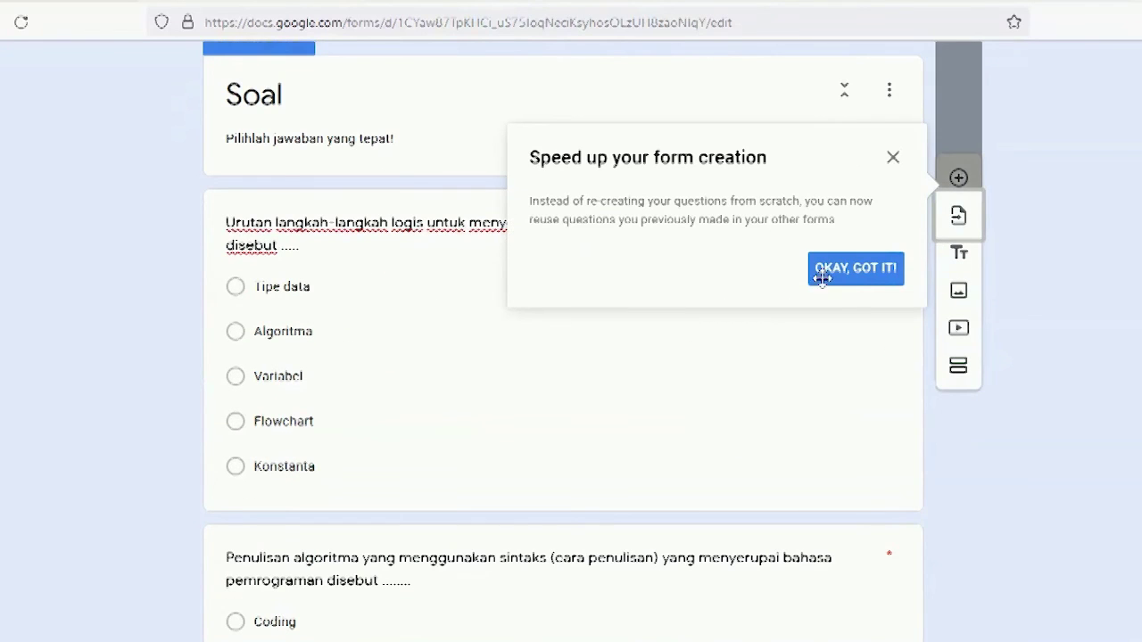
click(856, 268)
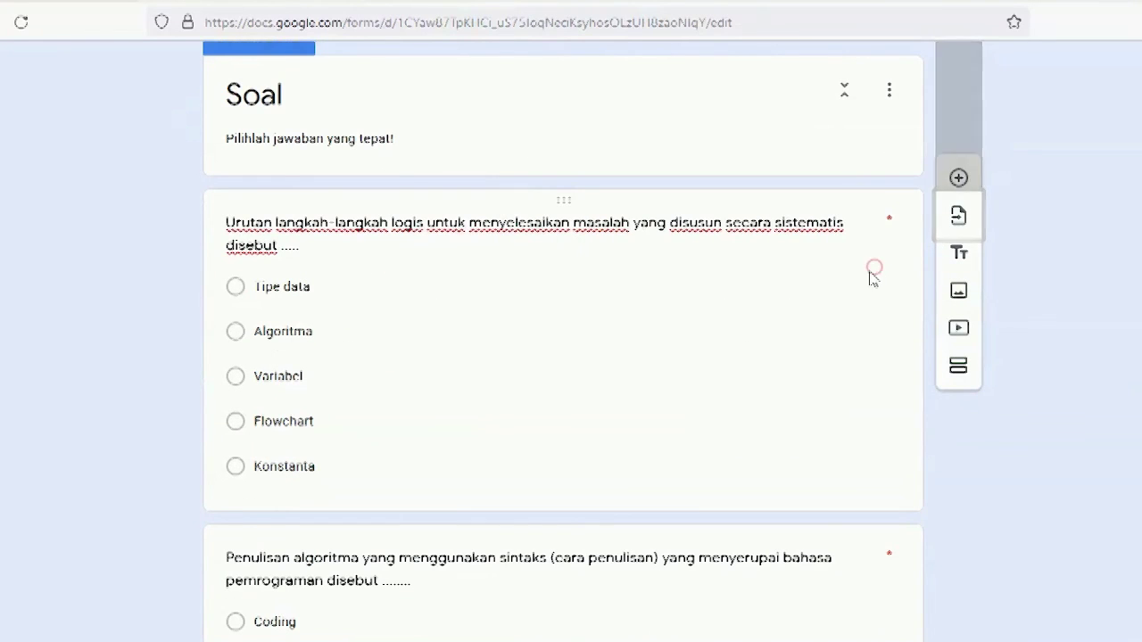
Step: Turn on Shuffle option order for the first Soal question
click(647, 279)
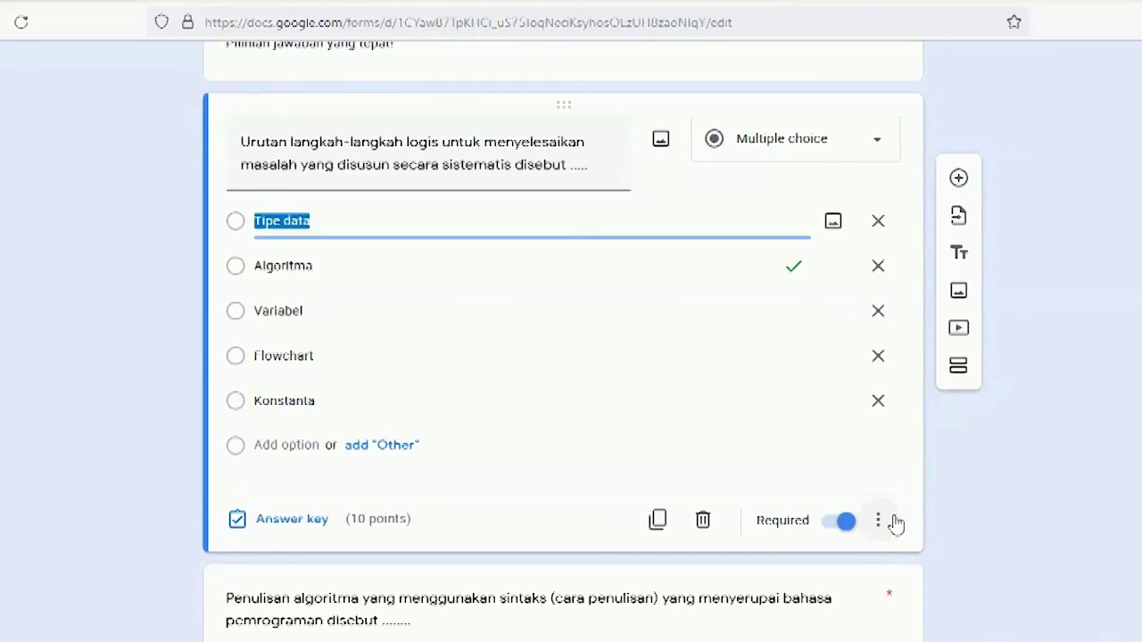
click(890, 522)
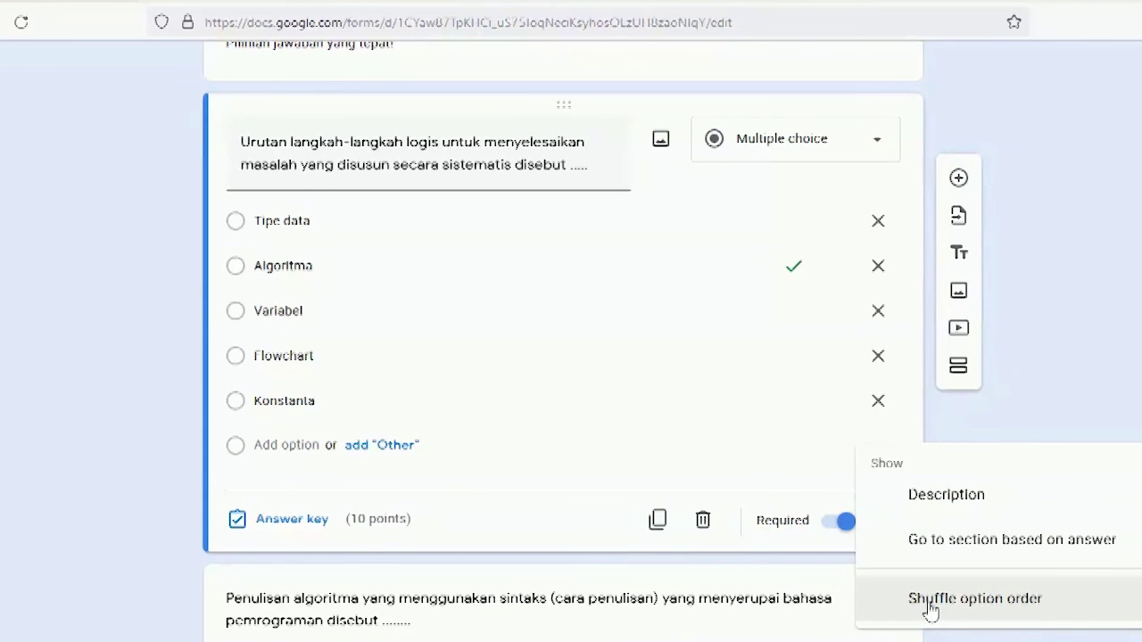
click(928, 610)
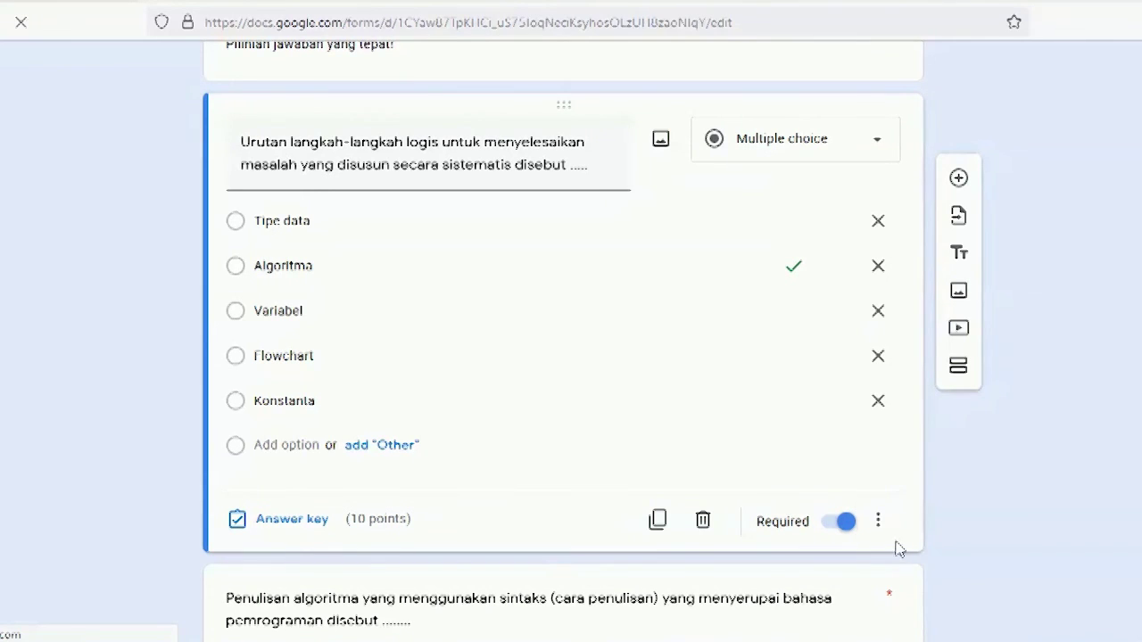
scroll(881, 515, down, 2)
scroll(881, 514, down, 4)
Step: Enable Shuffle option order on the Penulisan algoritma question and confirm it is on
click(863, 353)
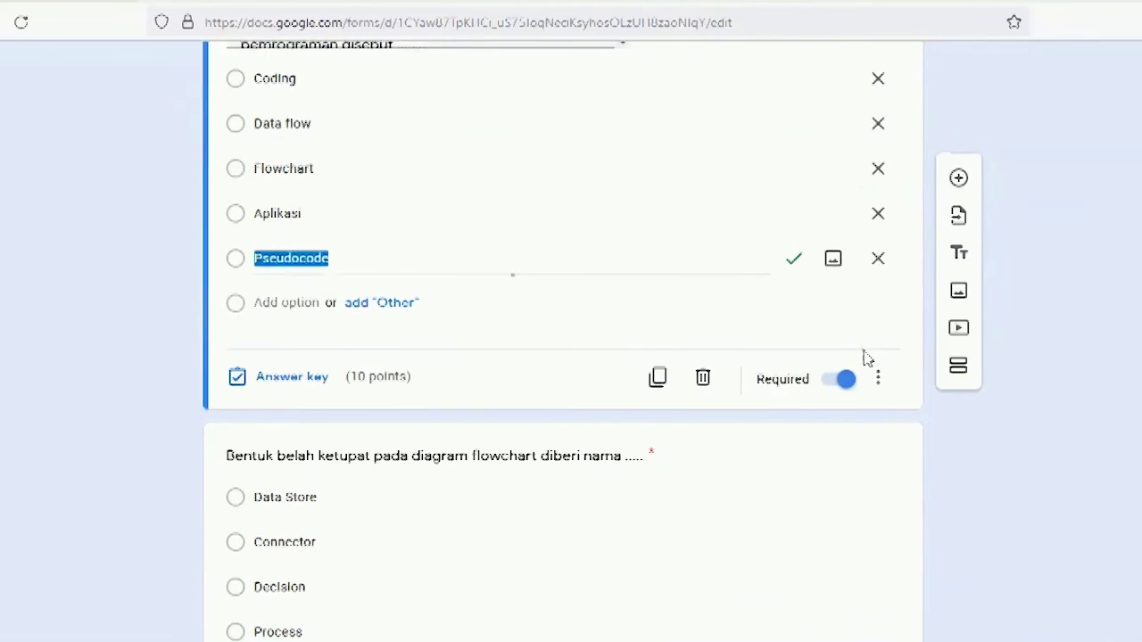
click(878, 380)
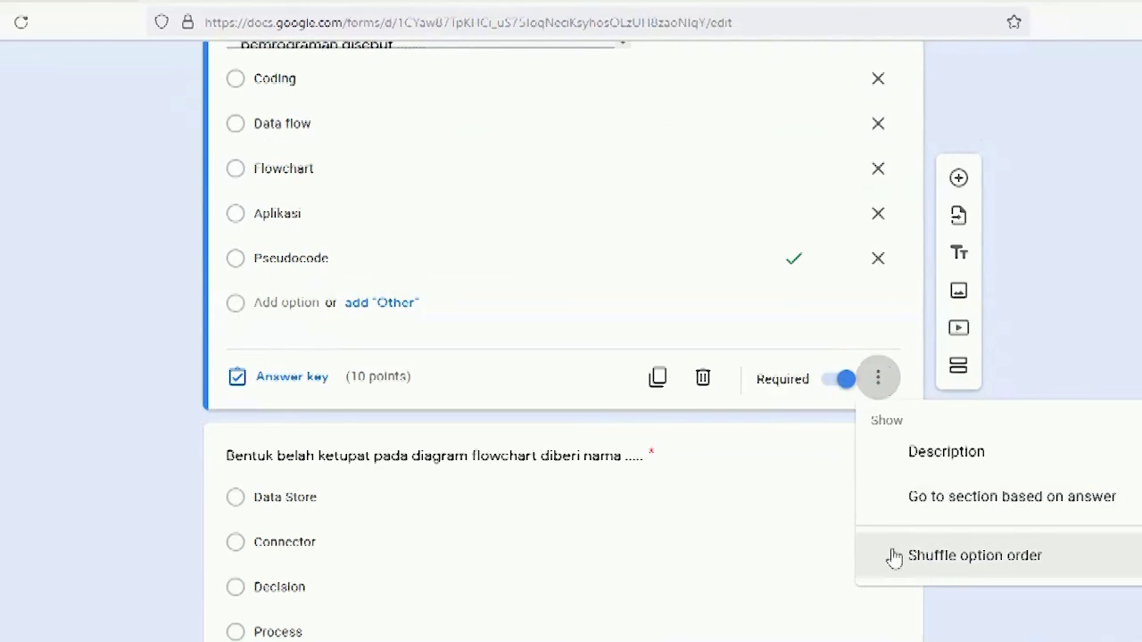
click(893, 558)
click(882, 378)
click(1091, 339)
scroll(759, 425, down, 5)
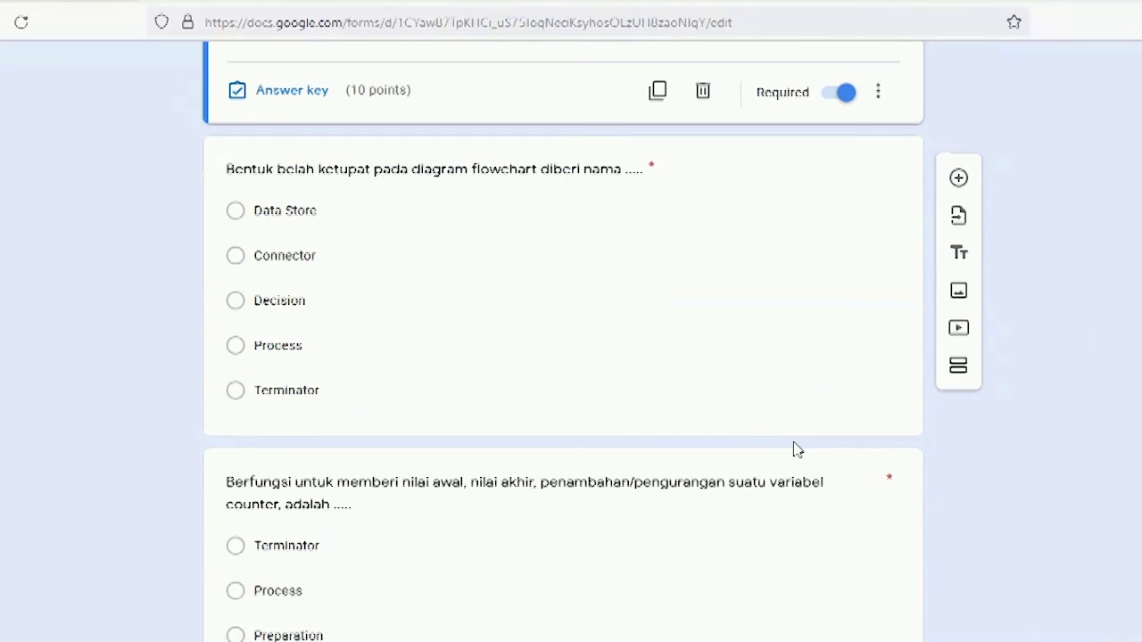
Step: Enable Shuffle option order on the belah ketupat and variable counter questions
click(770, 258)
click(878, 309)
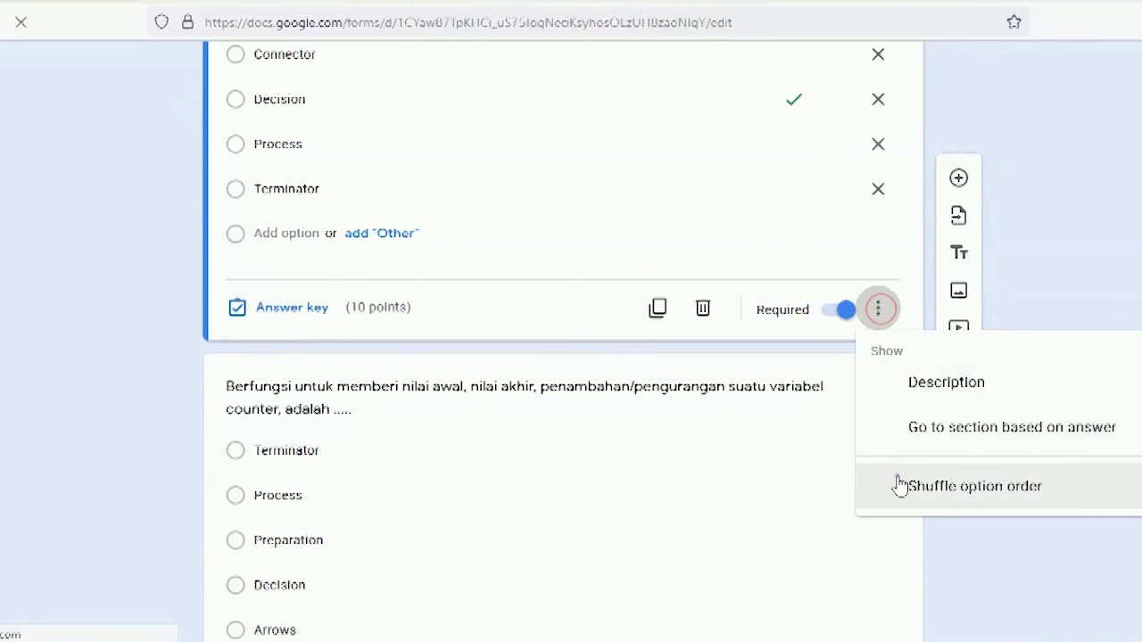
click(897, 477)
click(690, 476)
scroll(690, 476, down, 5)
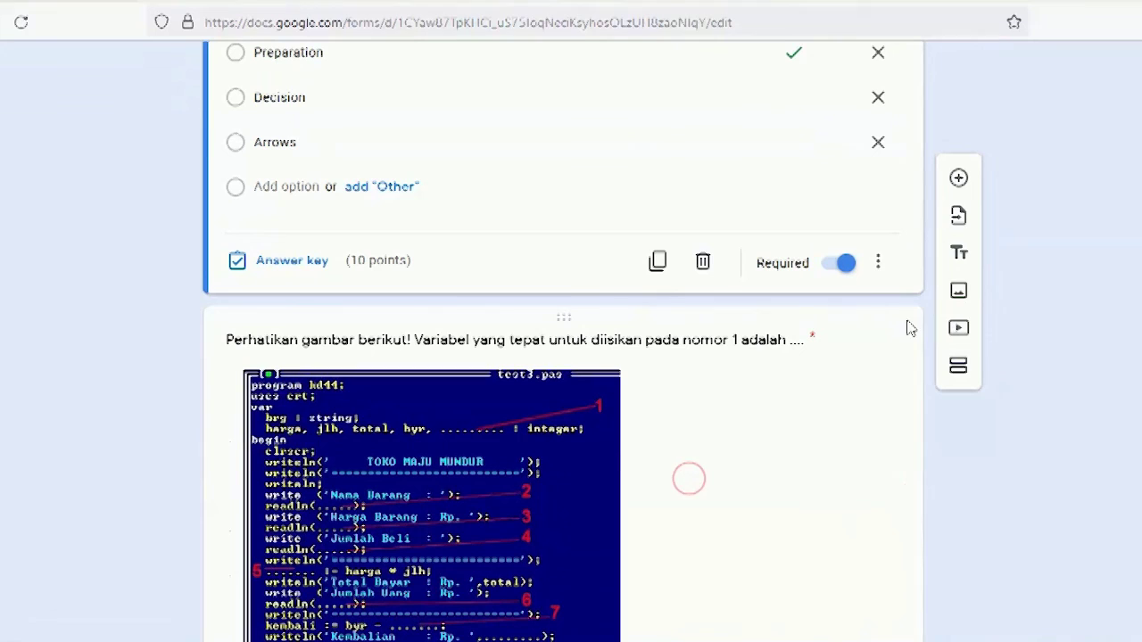
click(878, 260)
click(856, 437)
Step: Enable Shuffle option order on the picture-based question
click(862, 434)
scroll(862, 442, down, 5)
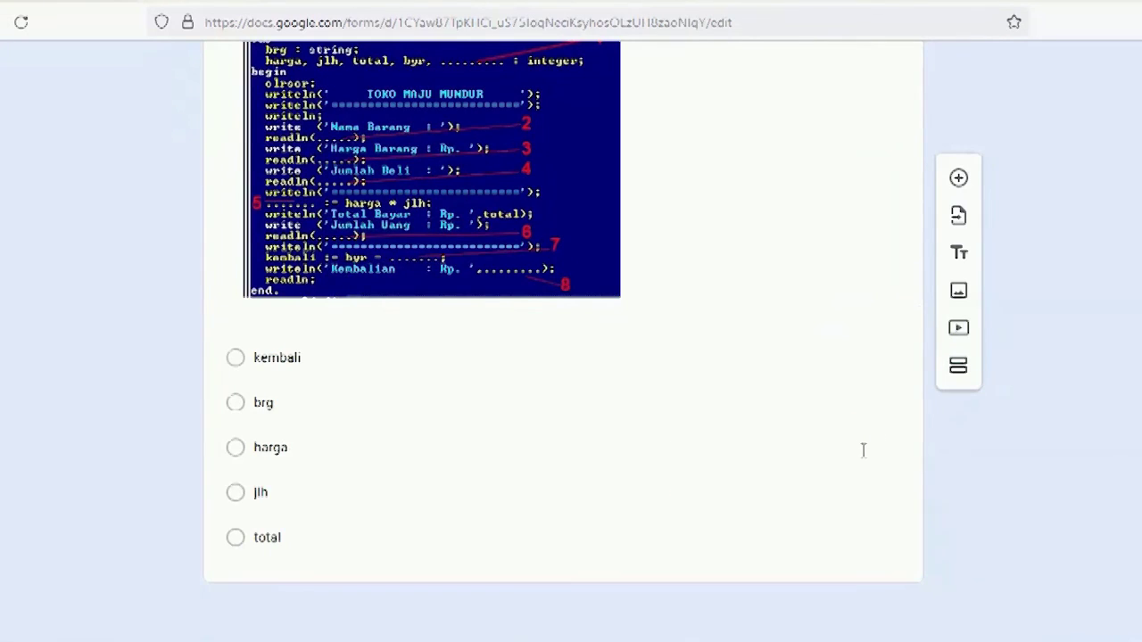
click(878, 551)
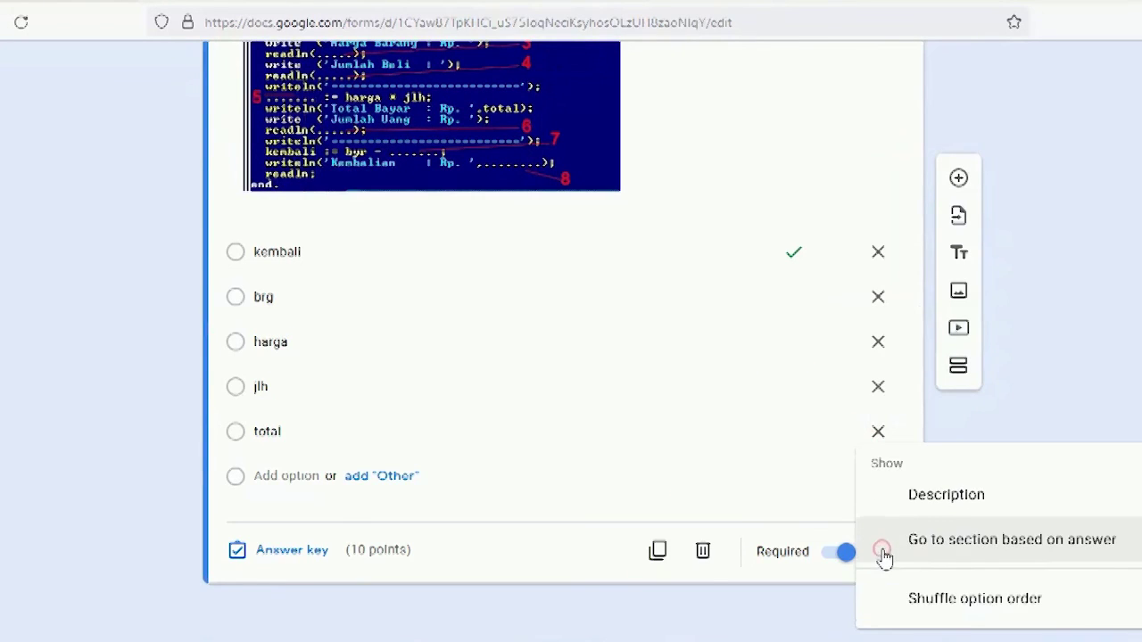
click(923, 607)
scroll(772, 387, up, 15)
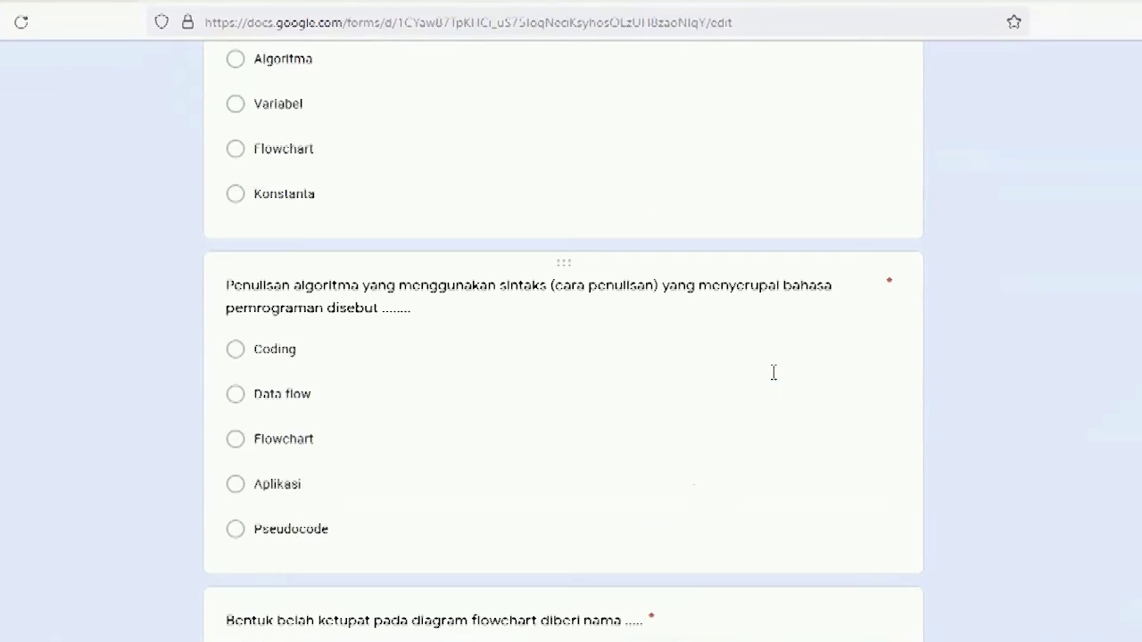
scroll(774, 357, up, 5)
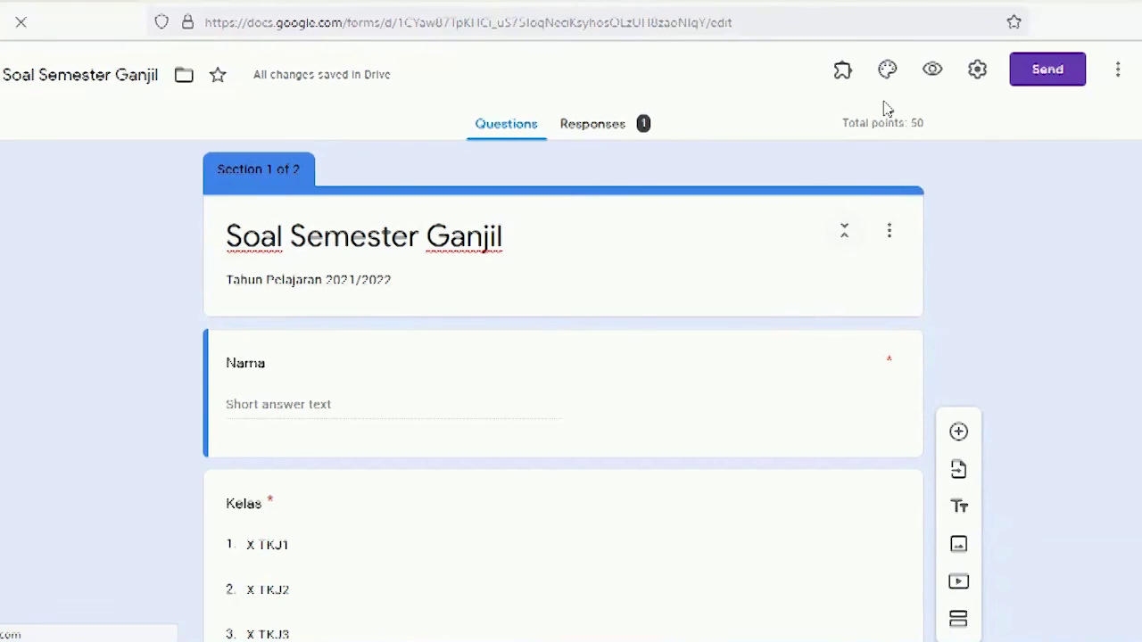
click(978, 69)
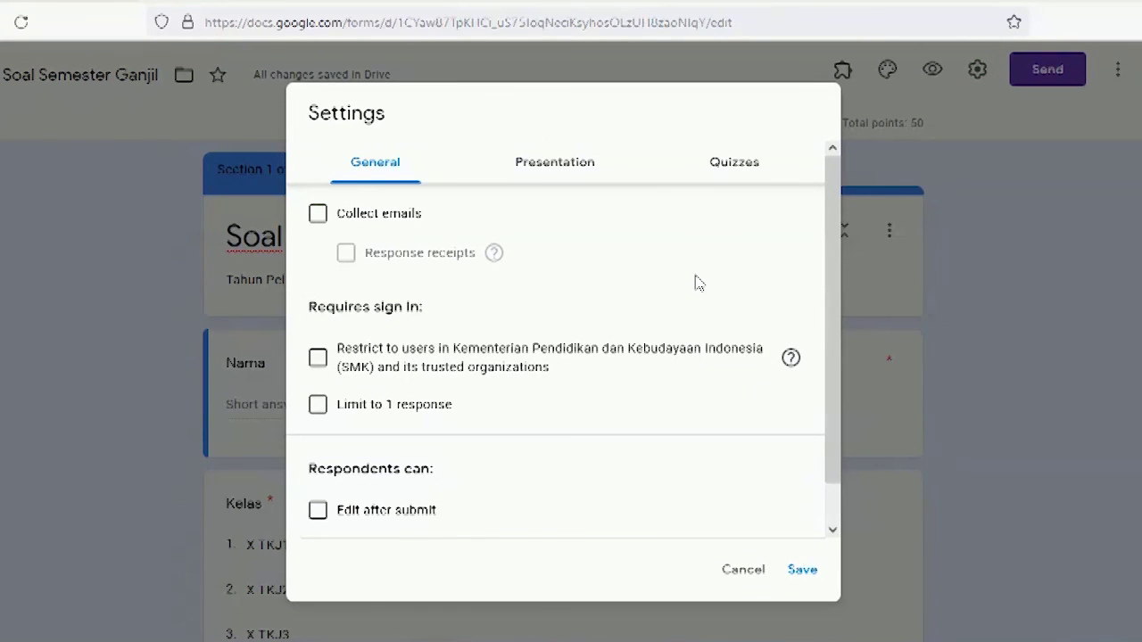
scroll(695, 281, down, 1)
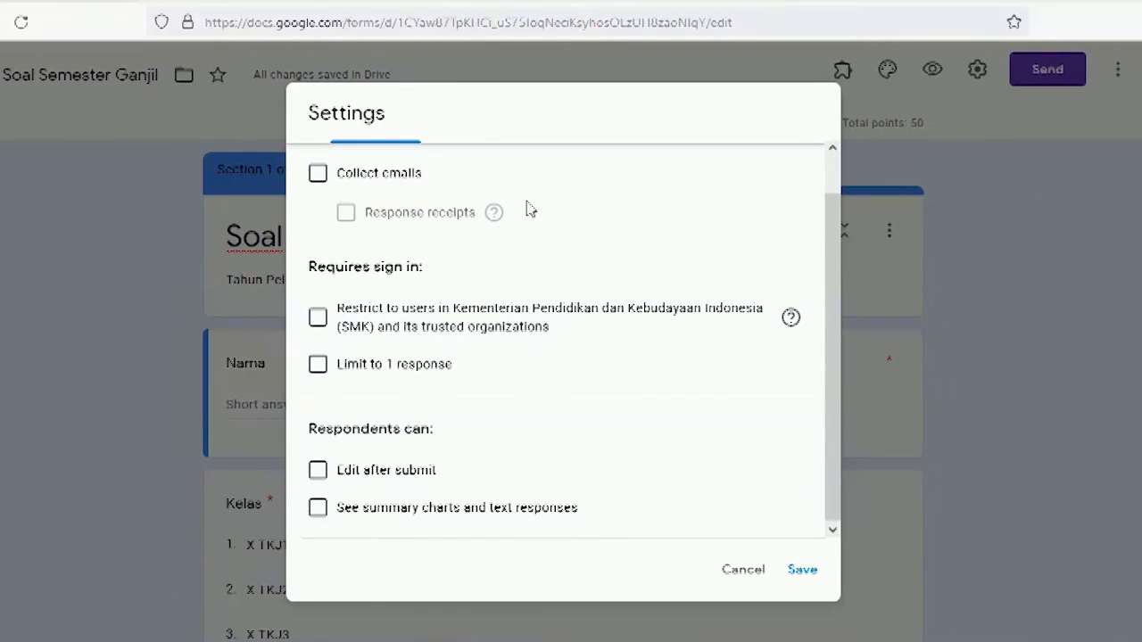
scroll(527, 209, up, 1)
click(523, 170)
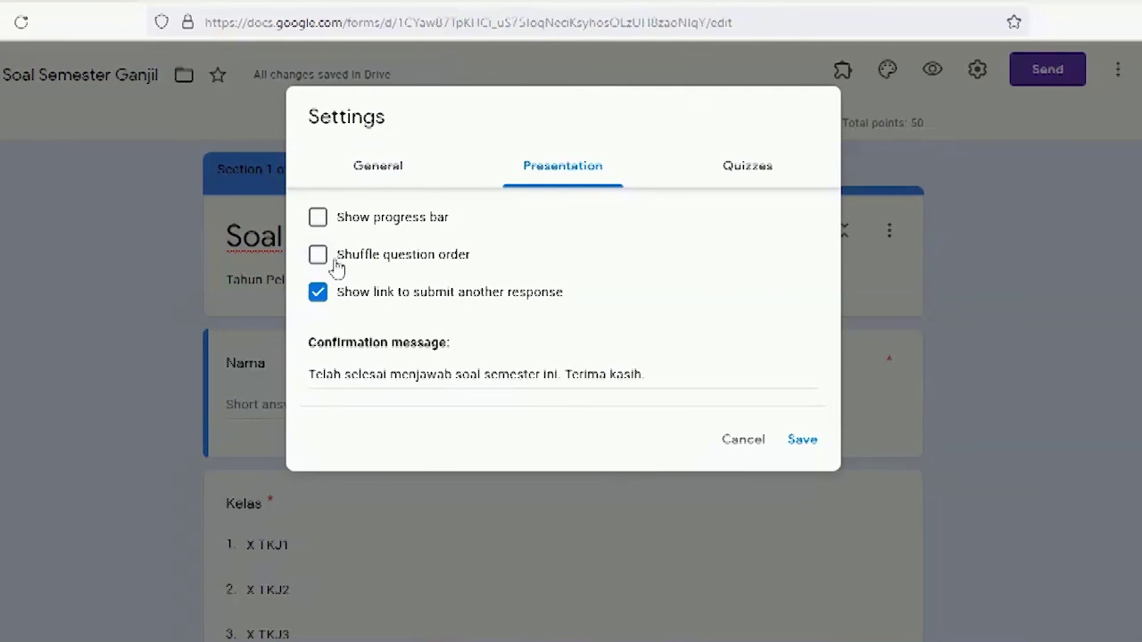
click(743, 446)
scroll(630, 328, down, 3)
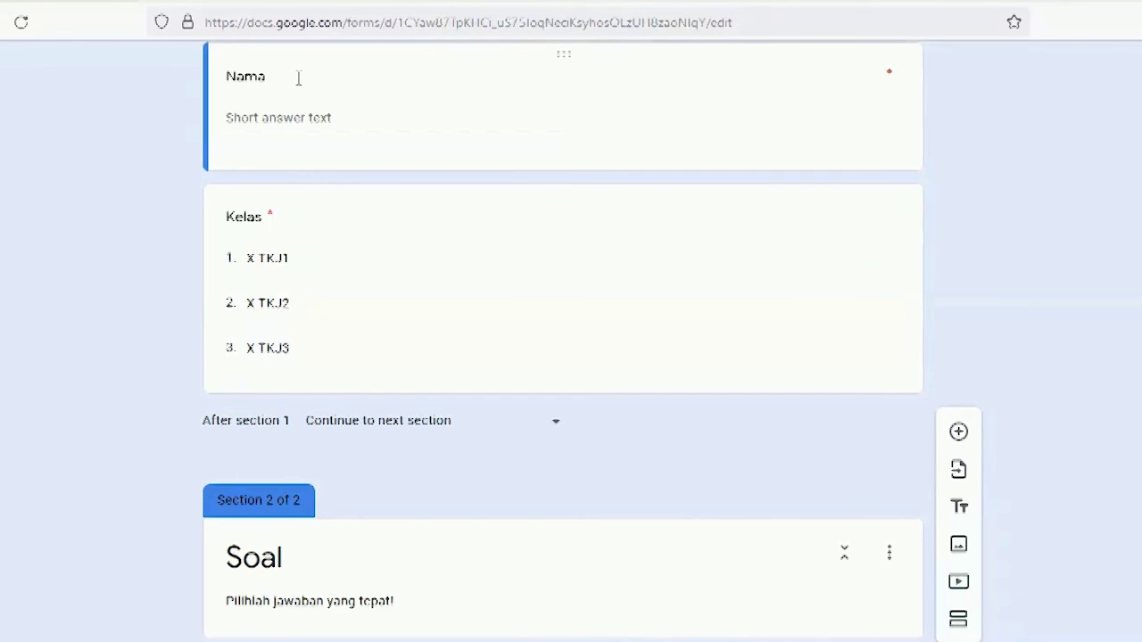
scroll(397, 238, up, 2)
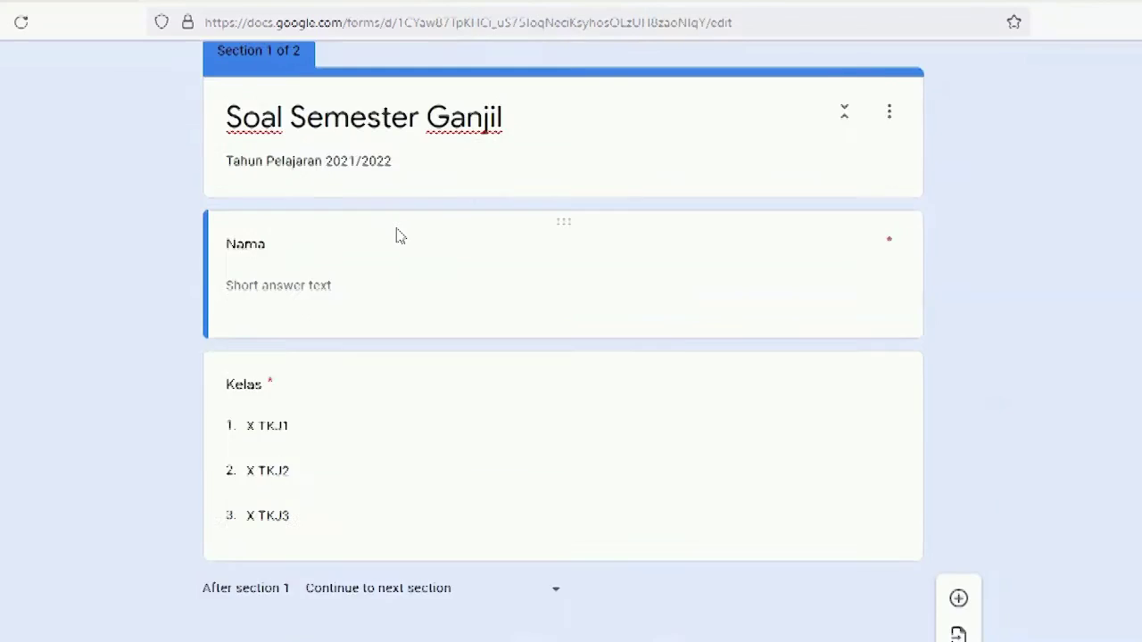
scroll(397, 237, up, 2)
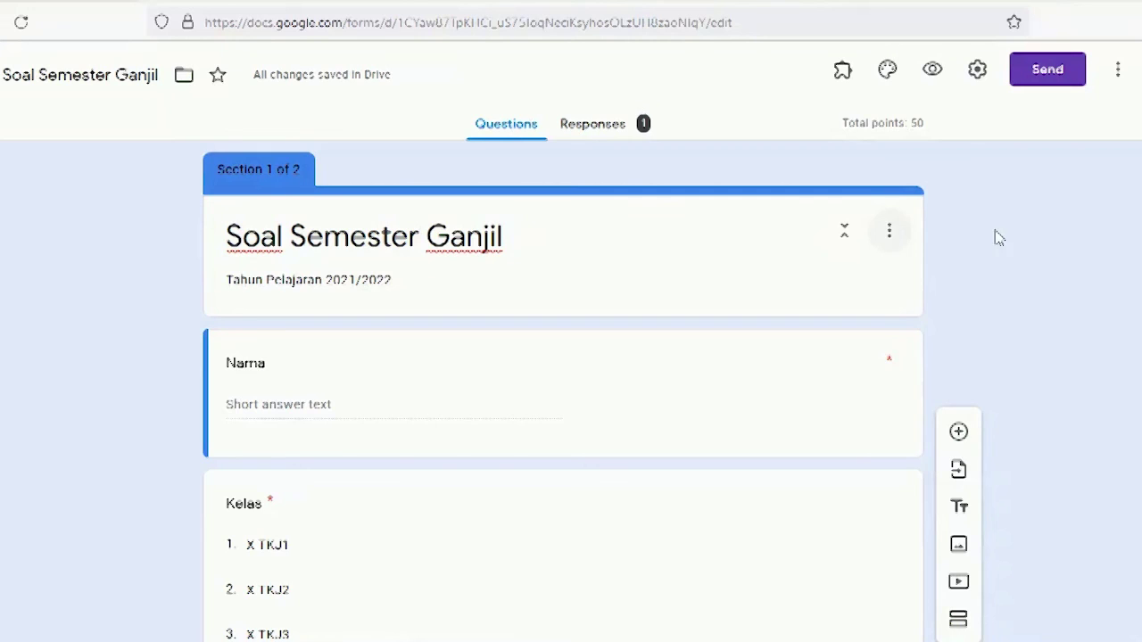